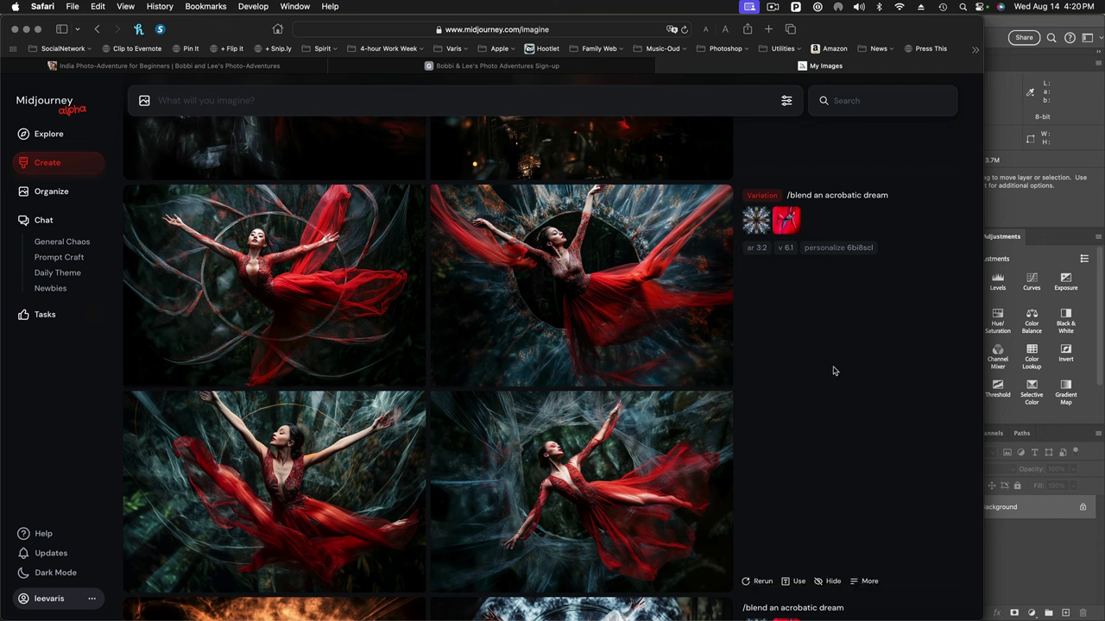
Add the blue-brown kaleidoscope image and the first red-background acrobat image as image prompts, and enter "/blend" as the prompt
drag(755, 220, 138, 108)
click(144, 100)
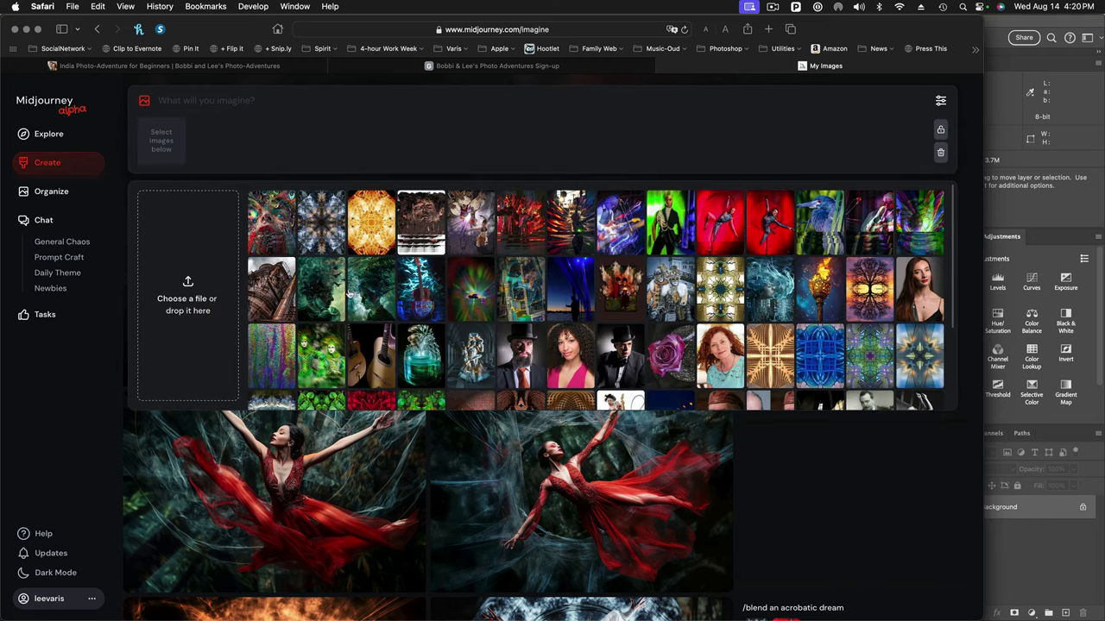
click(320, 213)
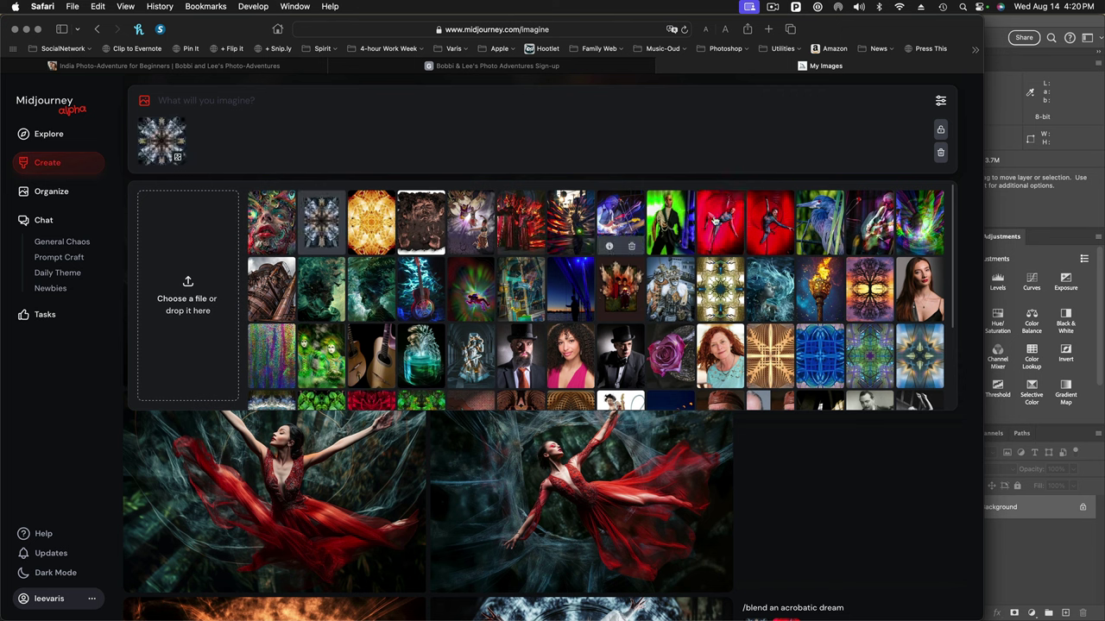
click(720, 215)
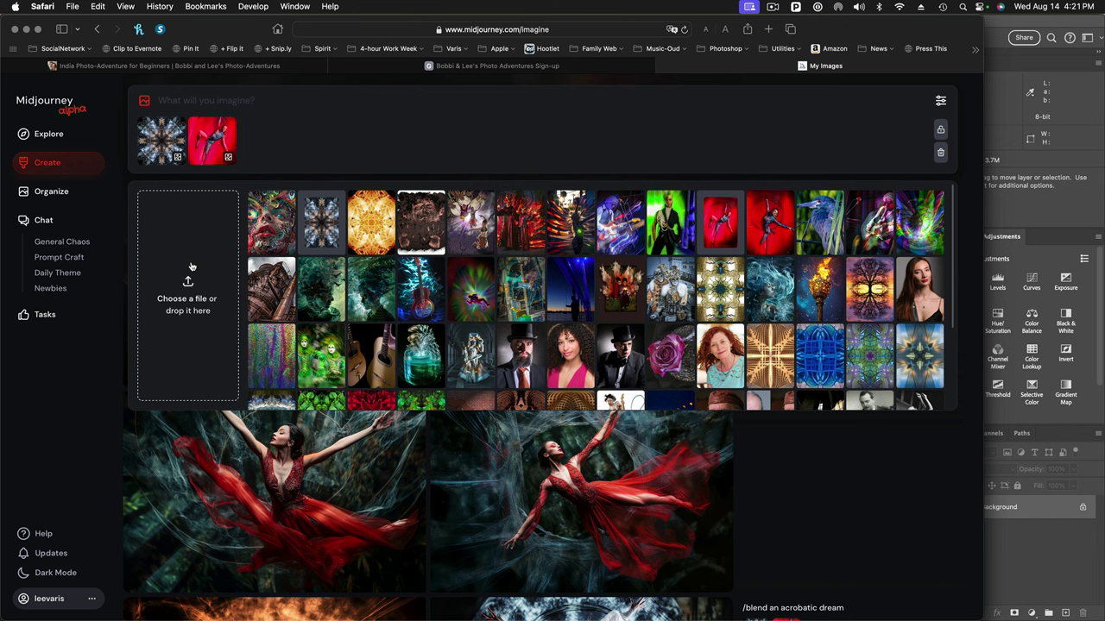
click(192, 100)
text(/blend)
Set Stylization to 100 and Weirdness to its minimum in the generation settings, and close the settings
click(940, 101)
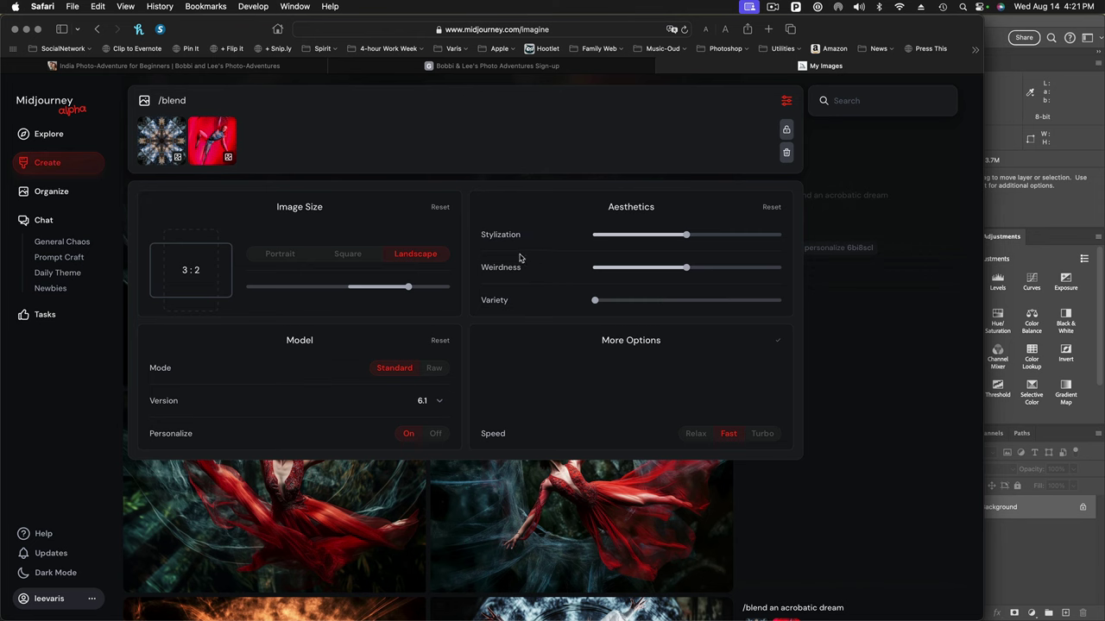
mouse_move(675, 244)
drag(686, 236, 612, 235)
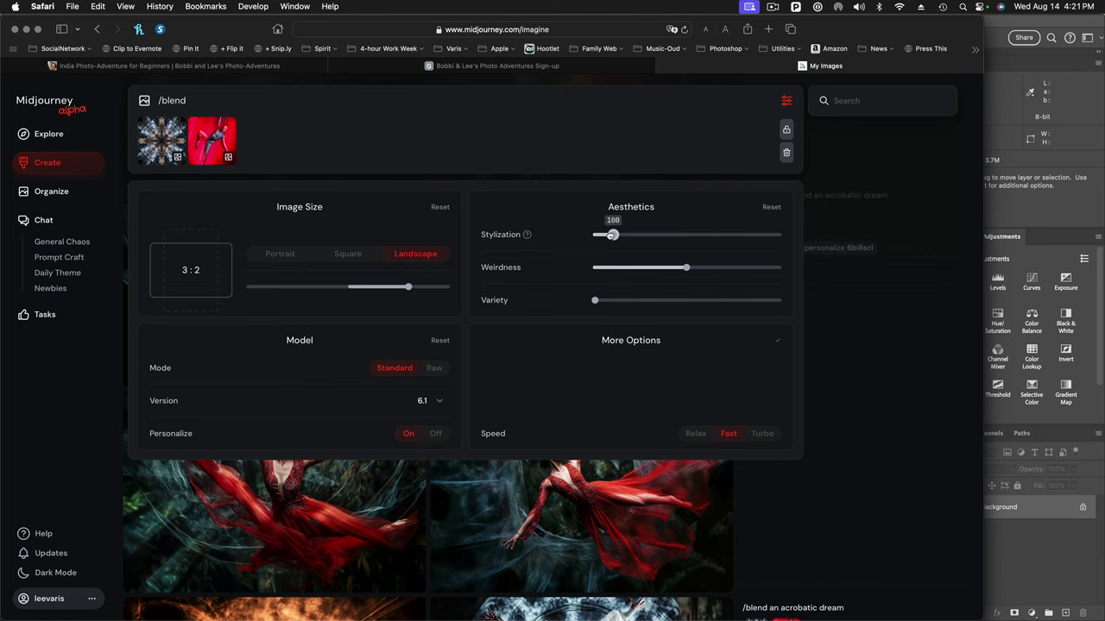
mouse_move(686, 269)
drag(686, 268, 595, 269)
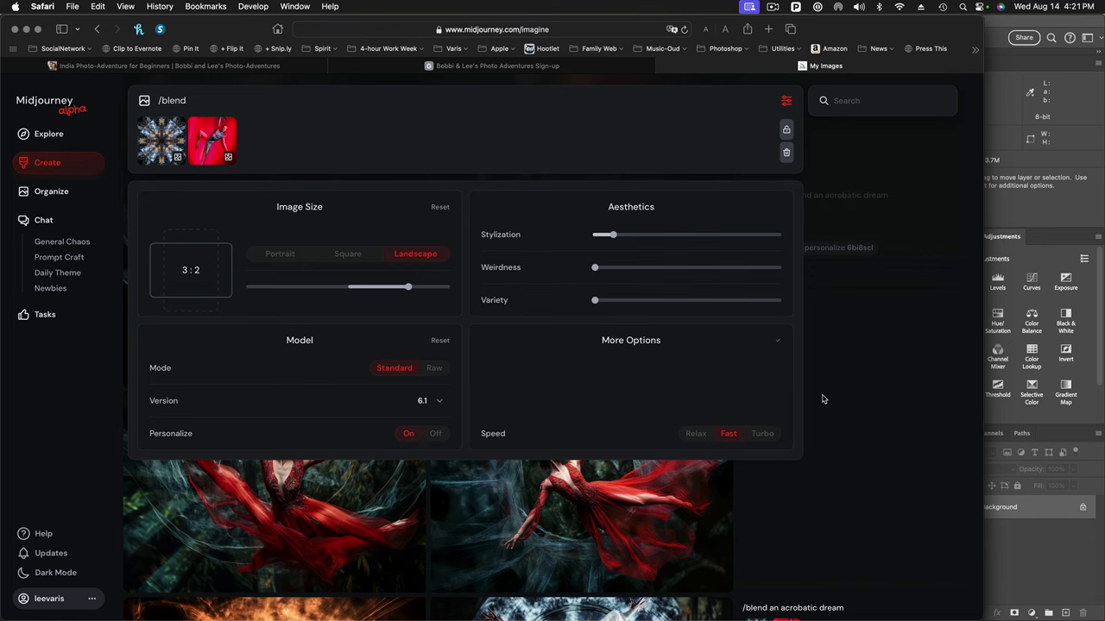
click(866, 416)
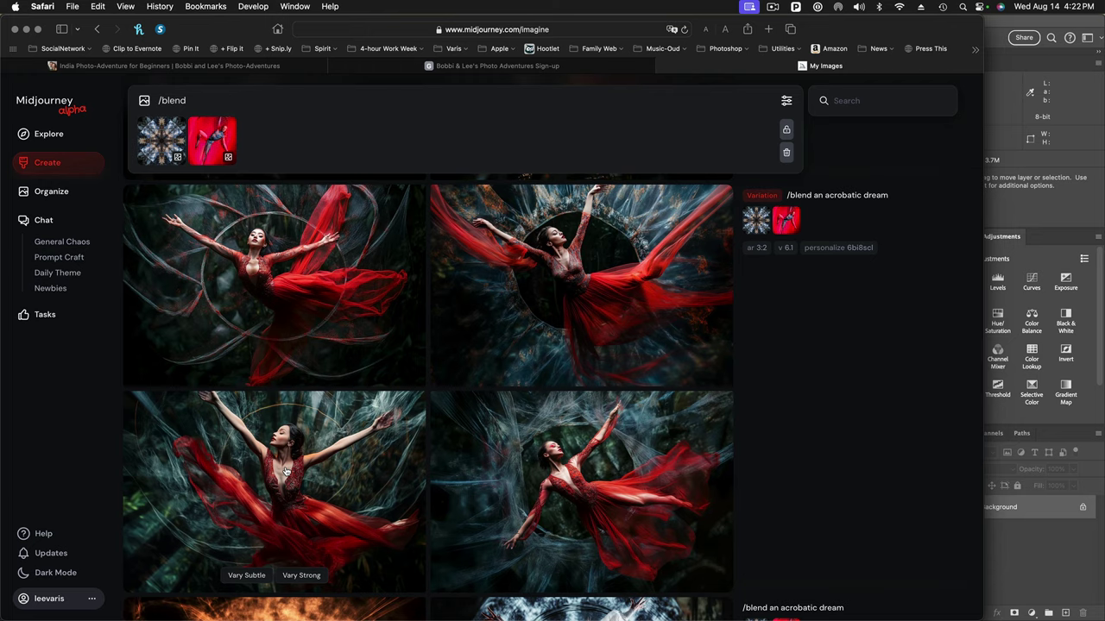
Open the "/blend an acrobatic dream" variation of the dancer with raised, outstretched arms and compare it with the following variation
click(286, 470)
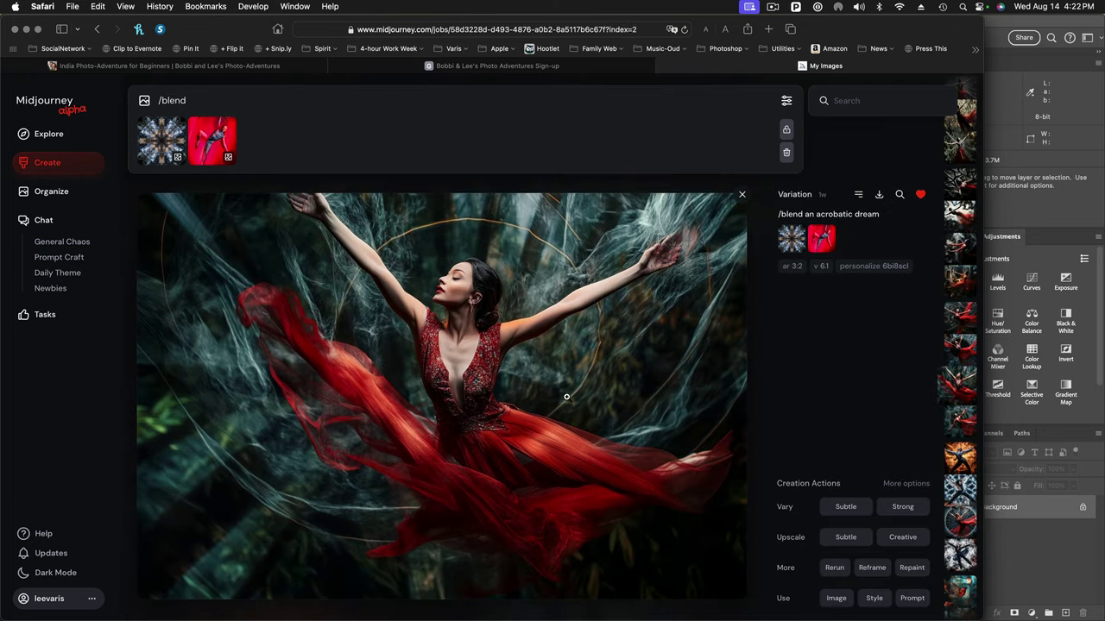
scroll(832, 427, down, 1)
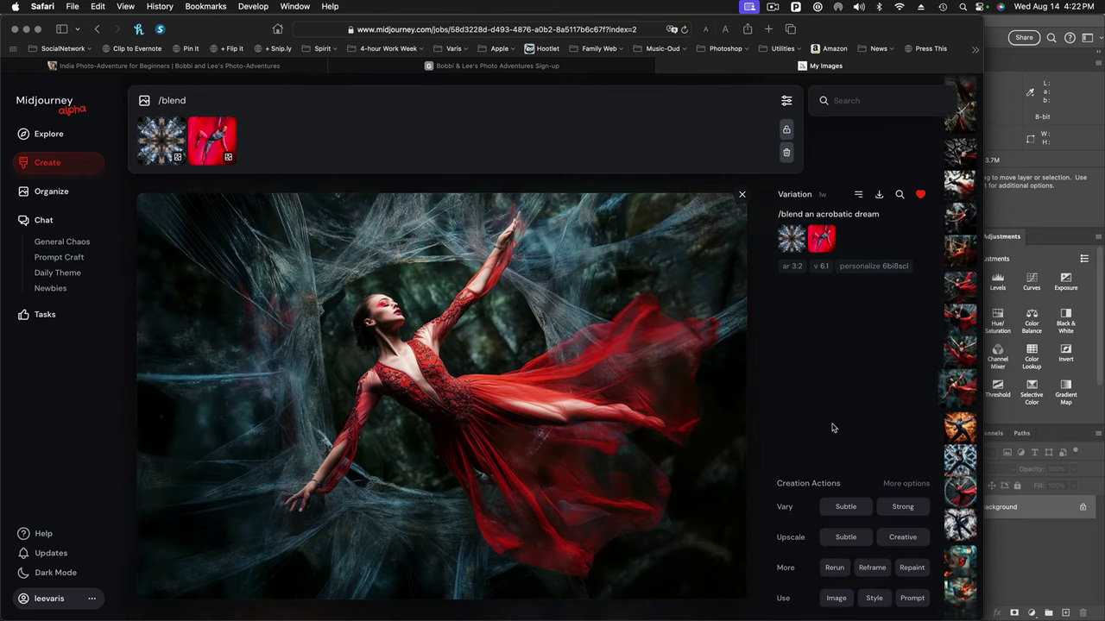
scroll(740, 436, up, 1)
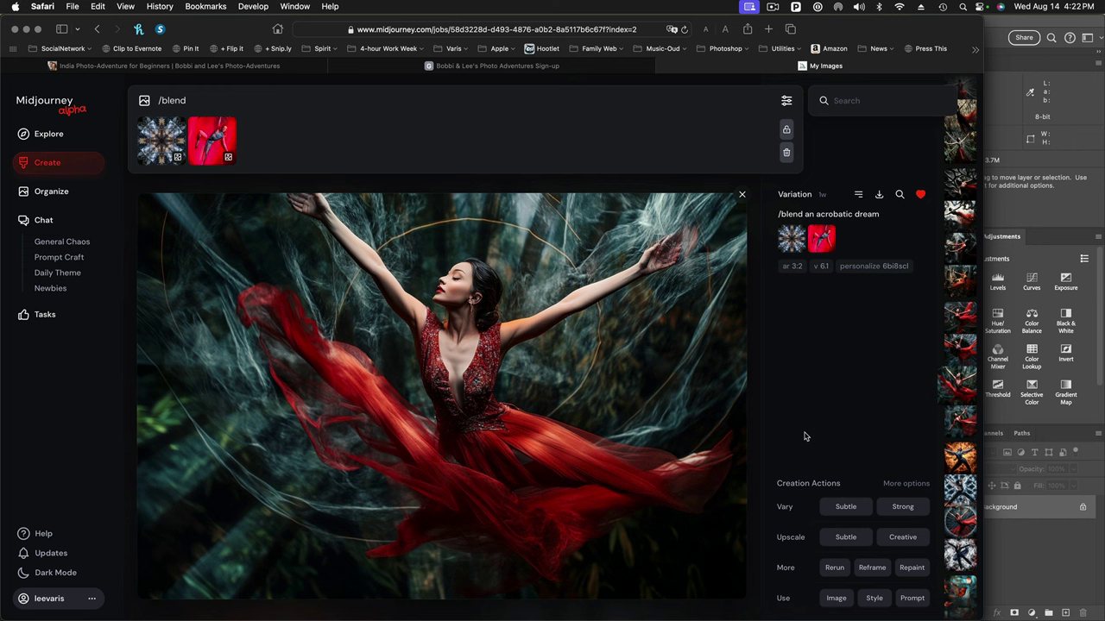
Try reframing the dancer image at 1:1 and at a portrait ratio with End alignment, and dismiss the reframe without submitting
click(872, 570)
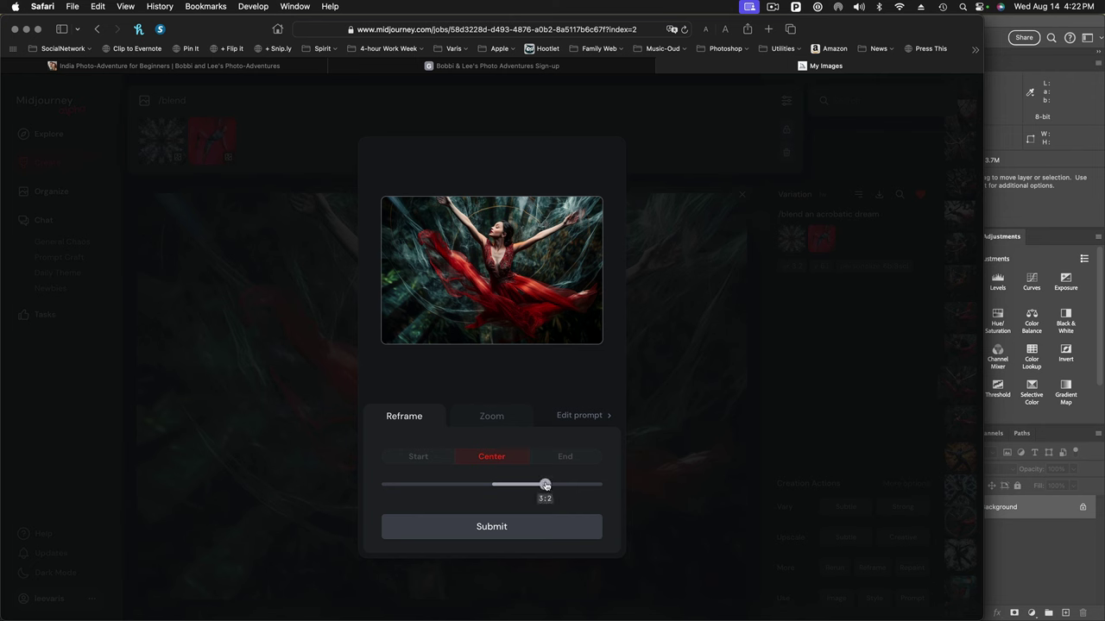
drag(545, 484, 492, 484)
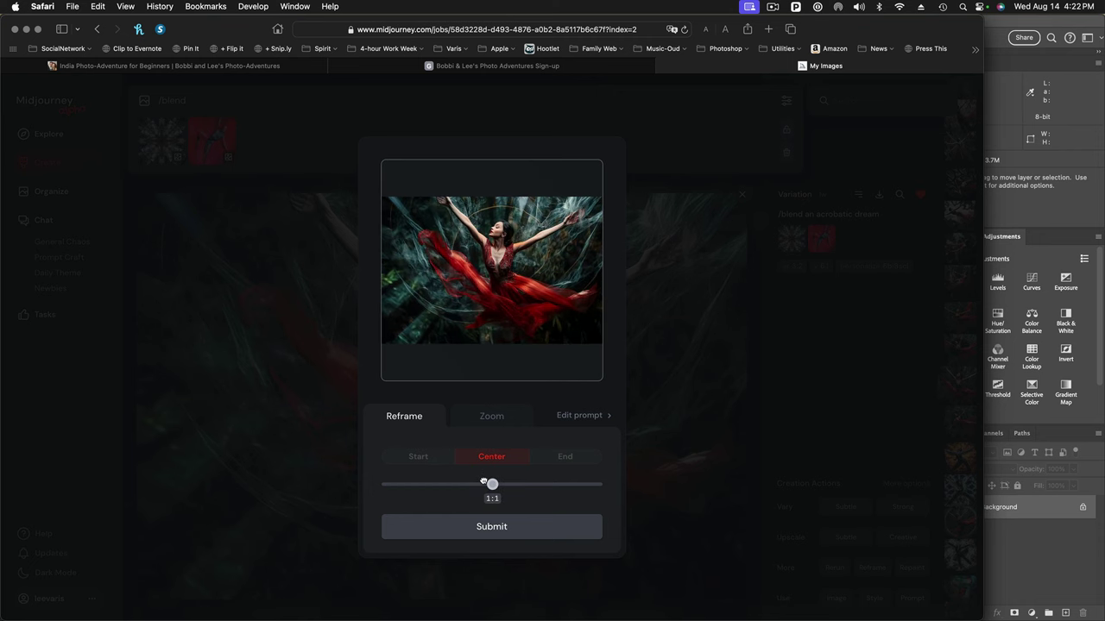
click(418, 455)
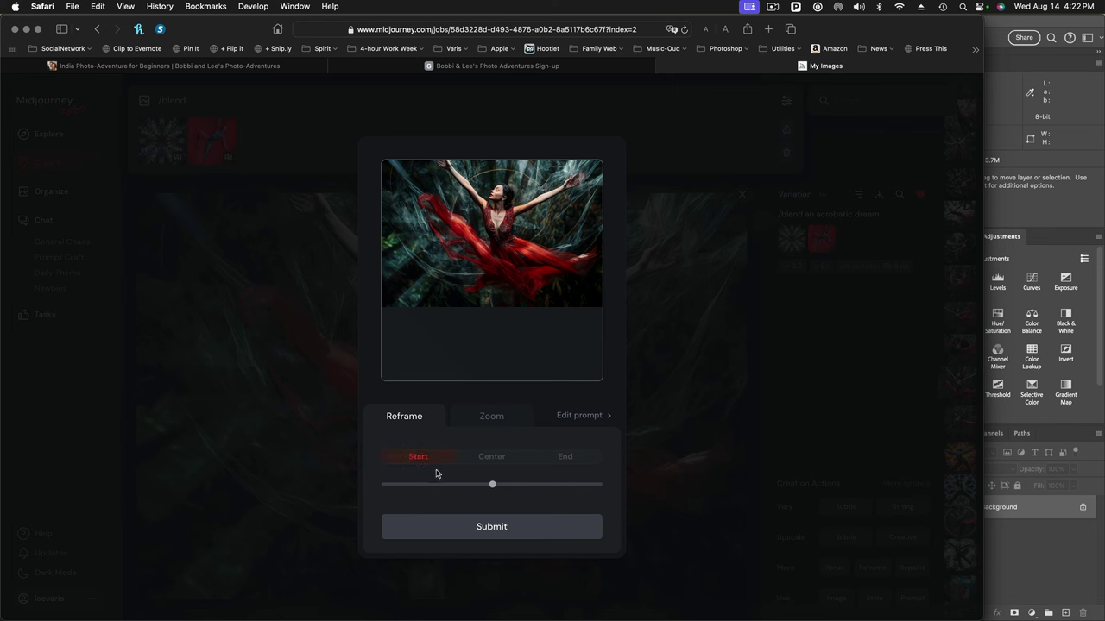
click(565, 458)
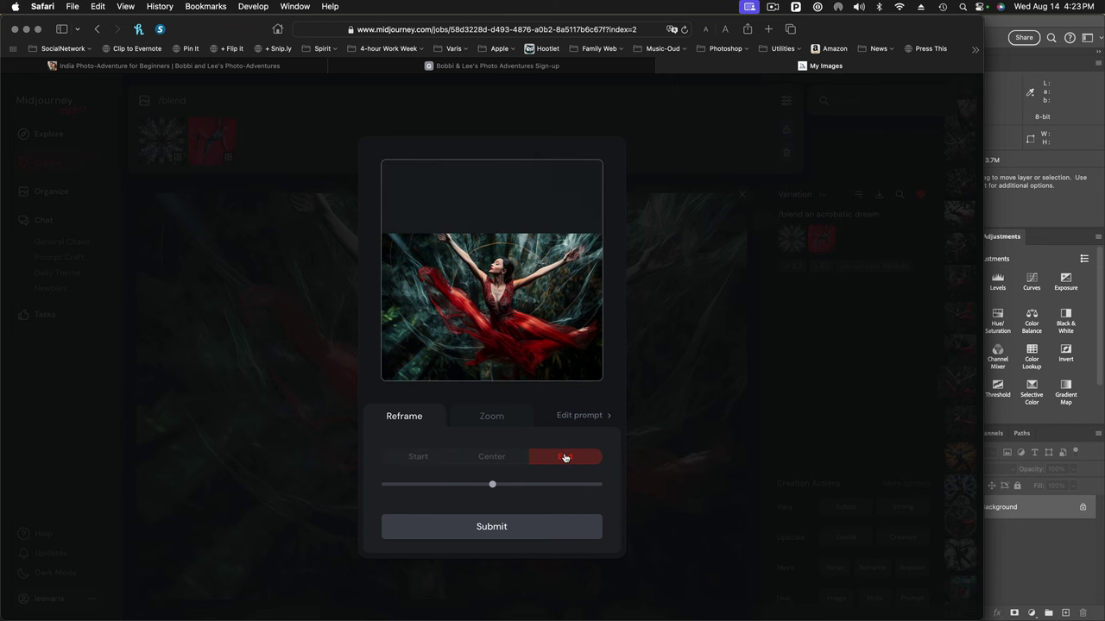
mouse_move(492, 488)
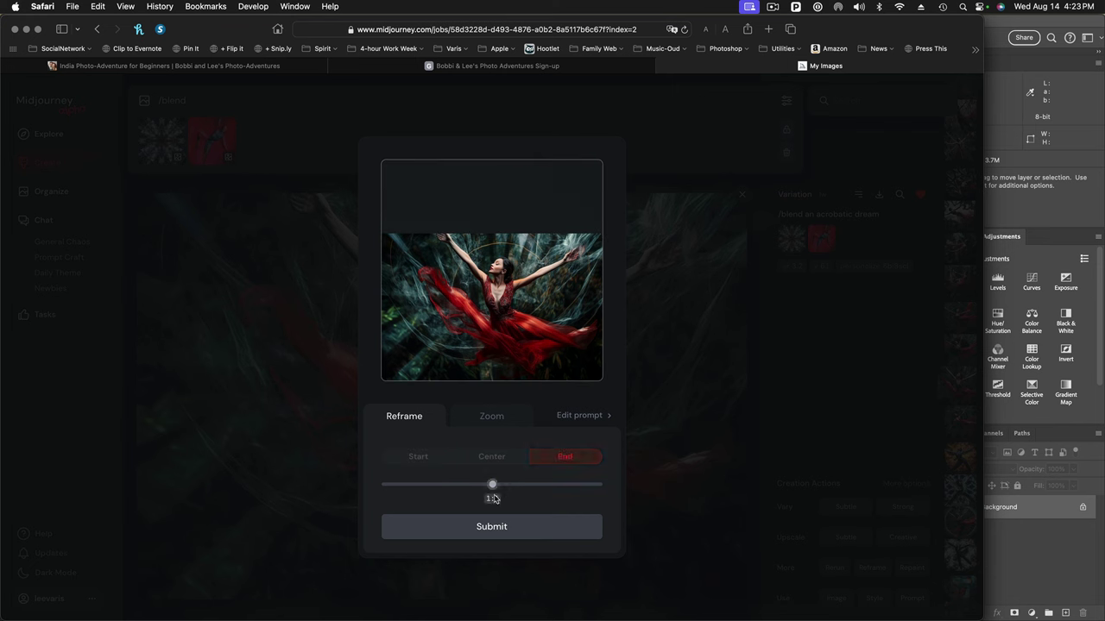
click(493, 487)
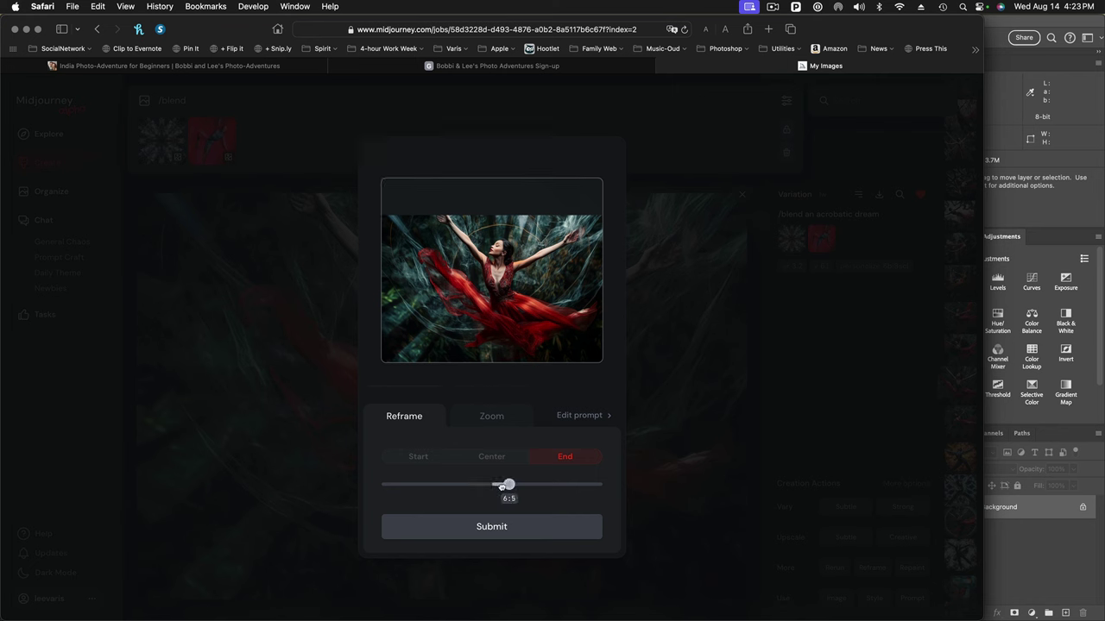
drag(491, 486, 473, 485)
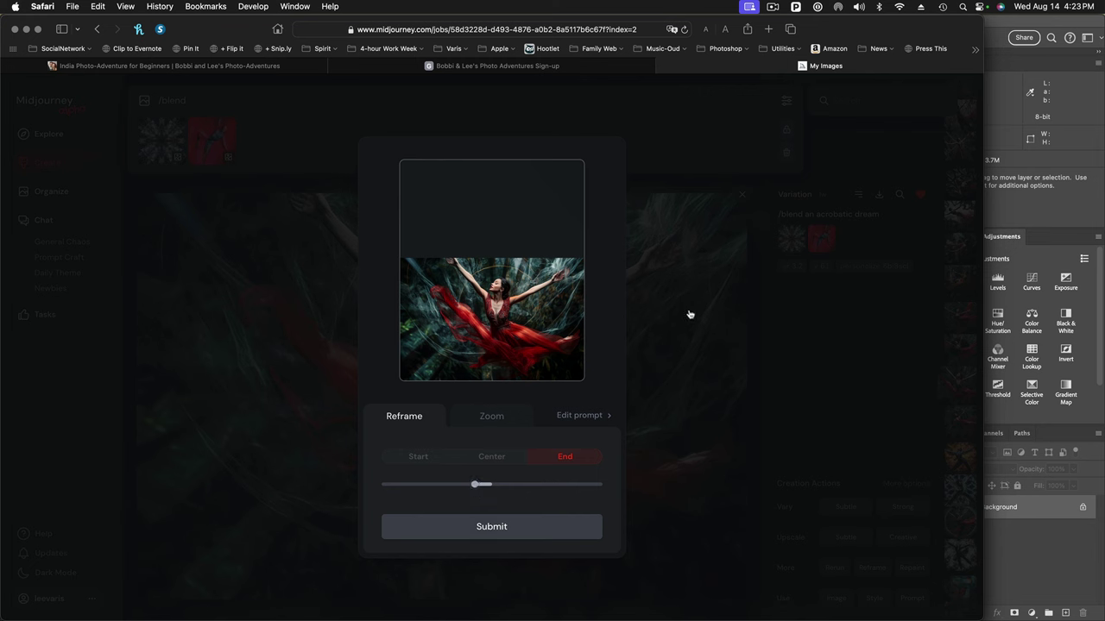
click(680, 170)
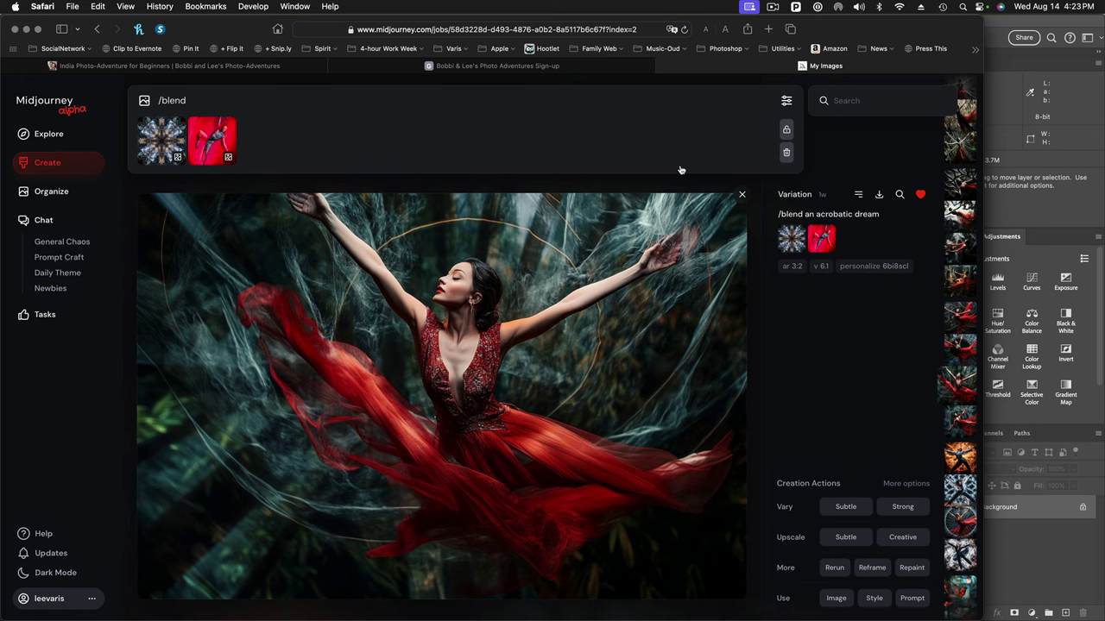
Close the enlarged dancer image and find the 63:74 Pan results for "/blend an acrobatic dream" in the gallery
click(742, 195)
scroll(846, 420, up, 3)
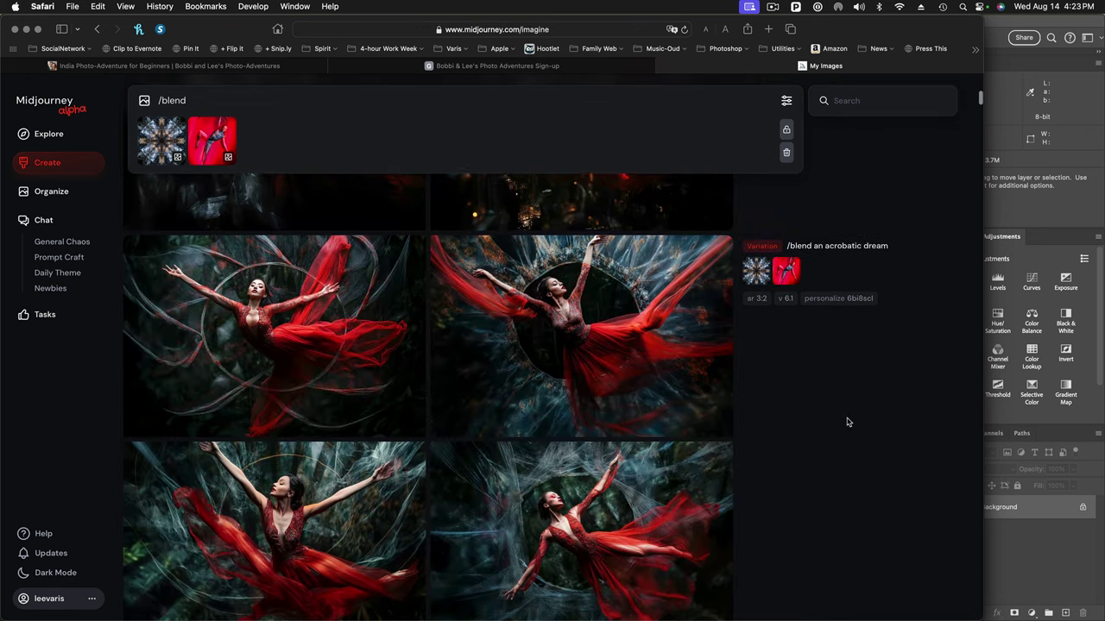
scroll(845, 421, up, 10)
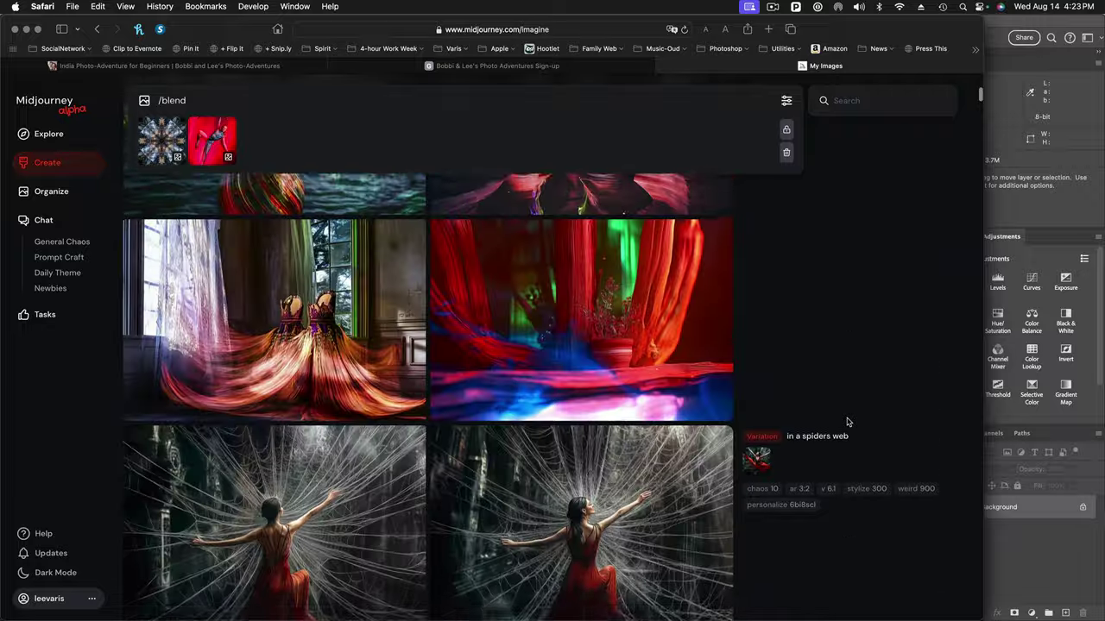
scroll(847, 422, up, 10)
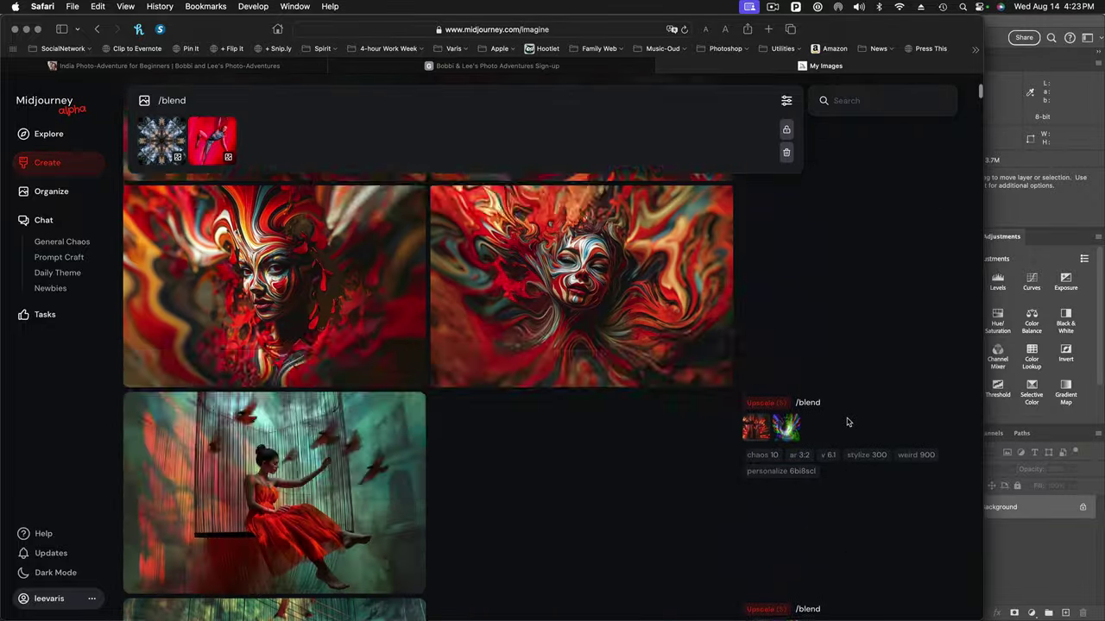
scroll(847, 422, up, 10)
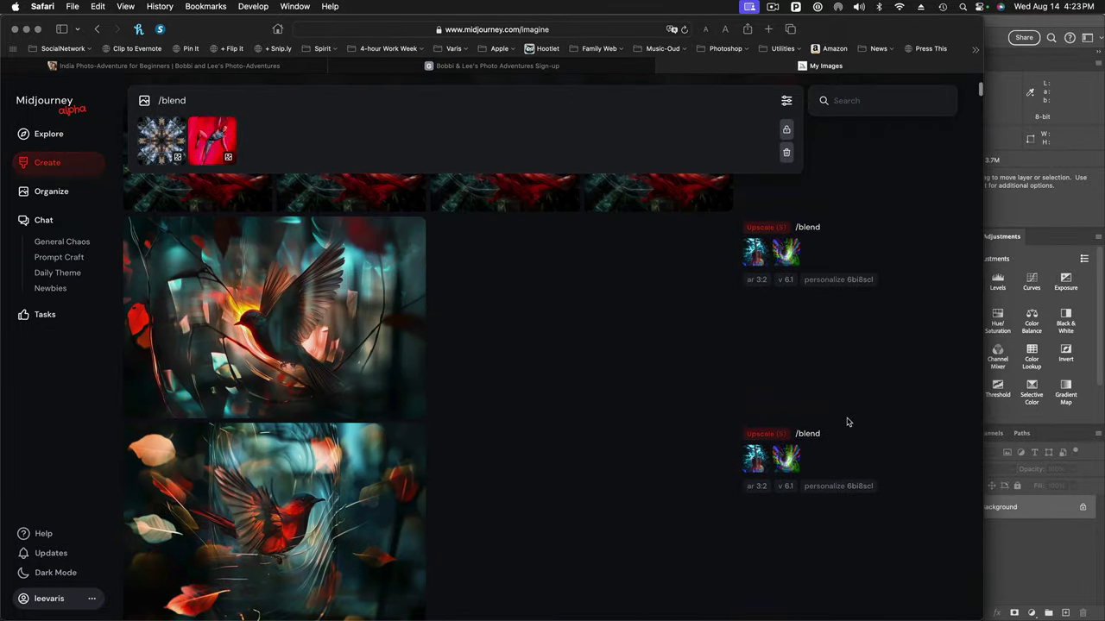
scroll(847, 422, up, 5)
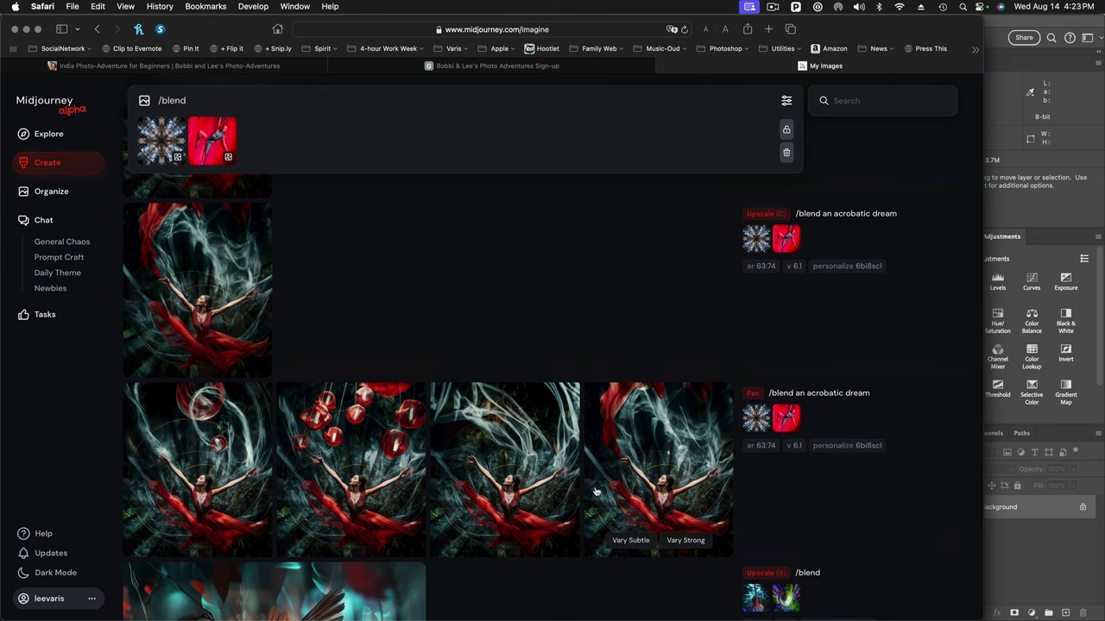
Open the first Pan result enlarged and go through all four tall variations of the dancer
click(214, 451)
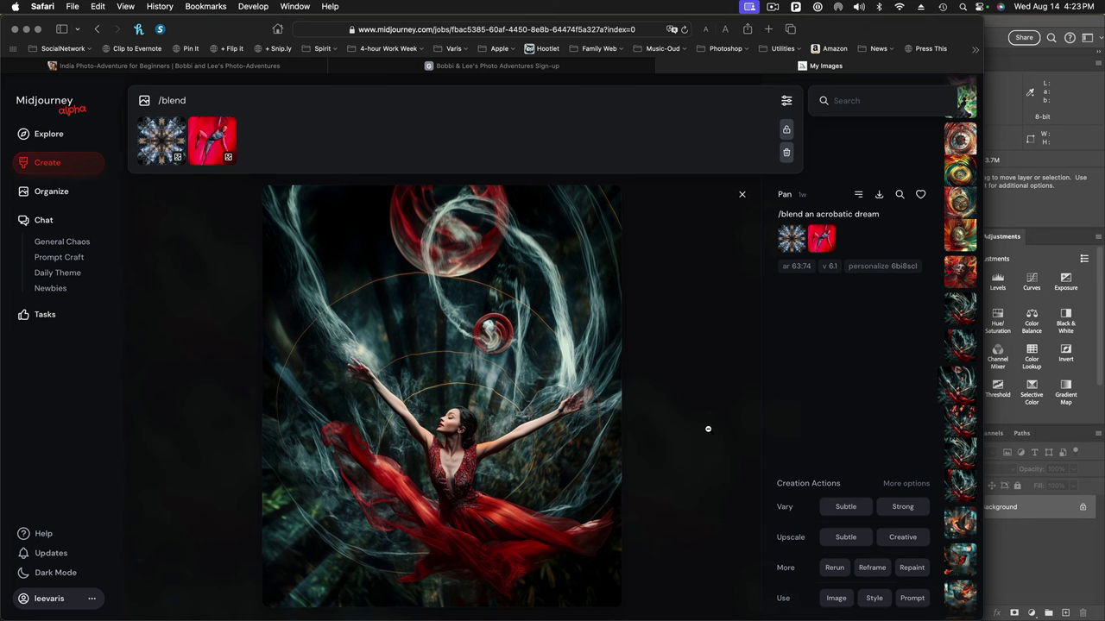
scroll(708, 429, down, 1)
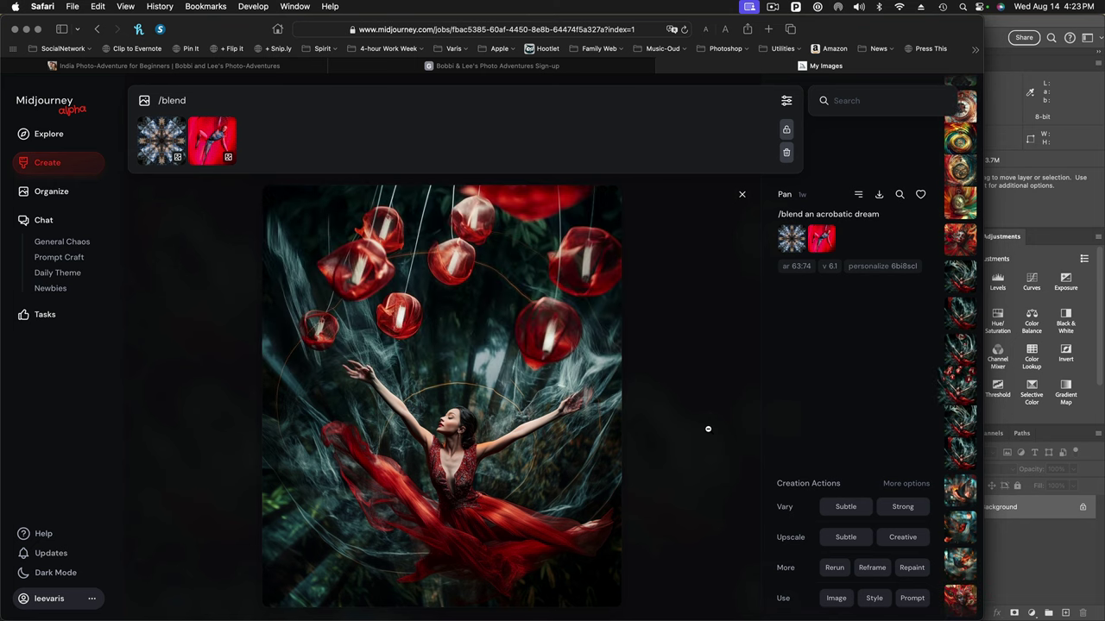
scroll(708, 428, down, 1)
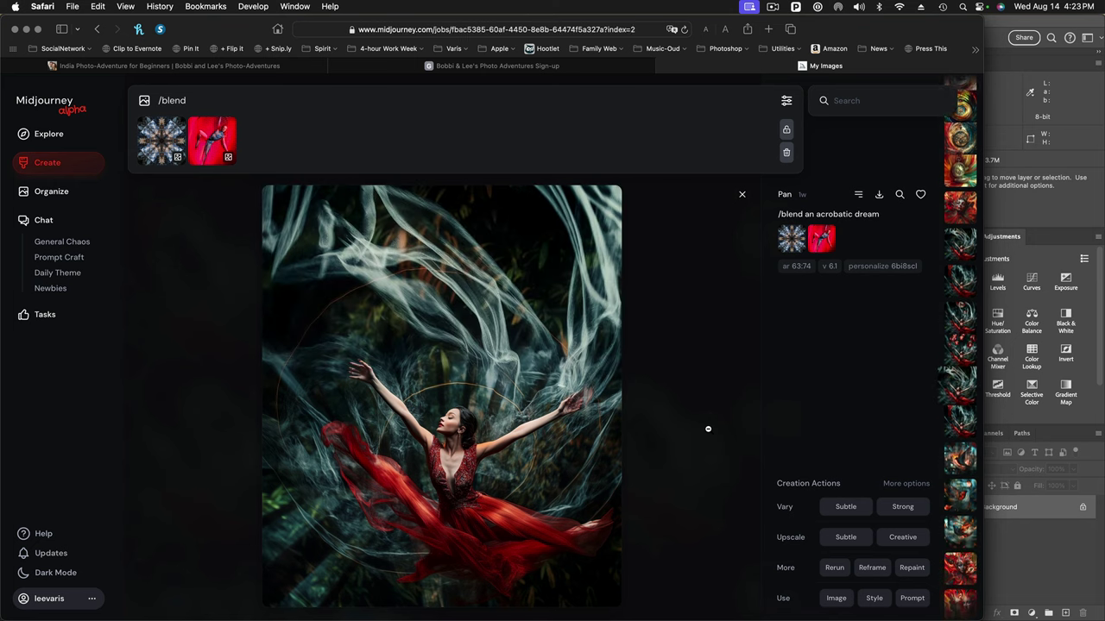
scroll(707, 429, down, 1)
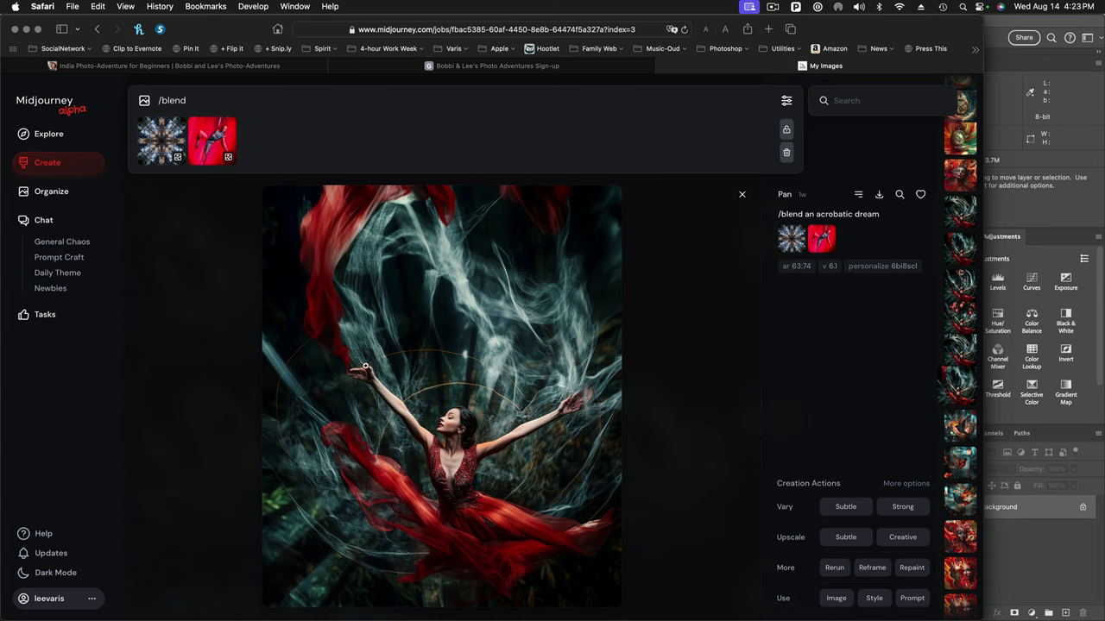
Download the third Pan variation with only pale smoke overhead and the fourth one with red fabric overhead
key(Left)
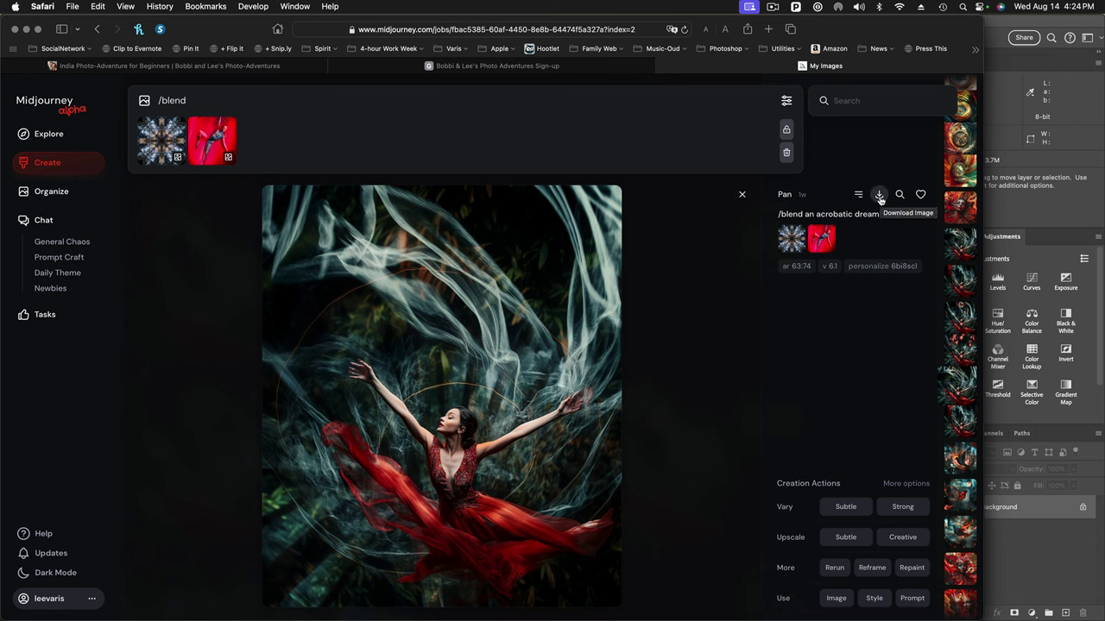
click(868, 201)
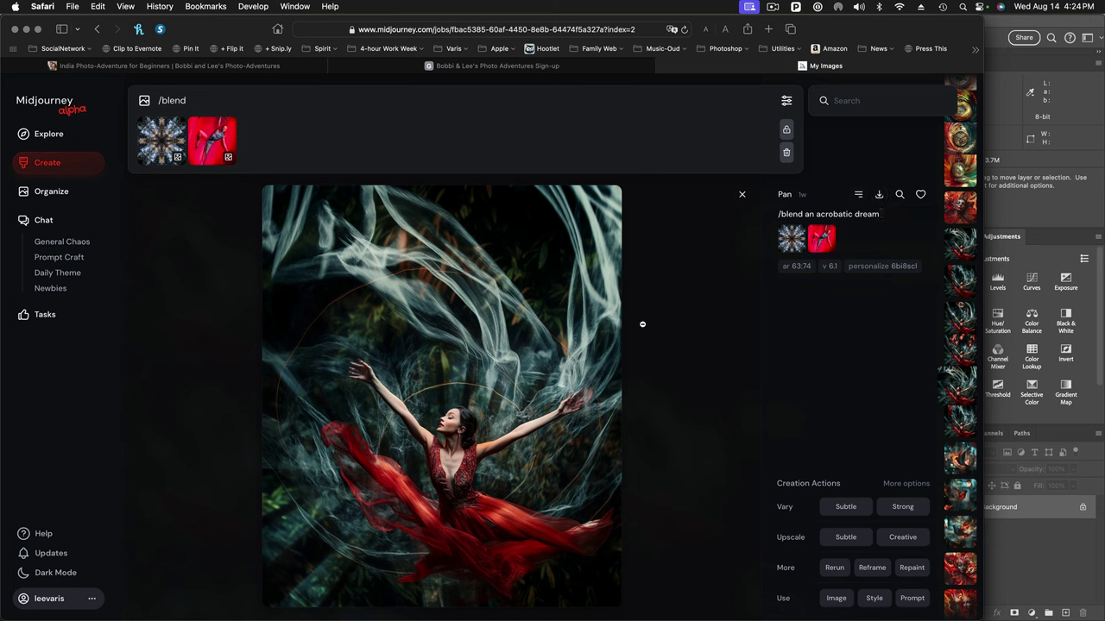
key(Right)
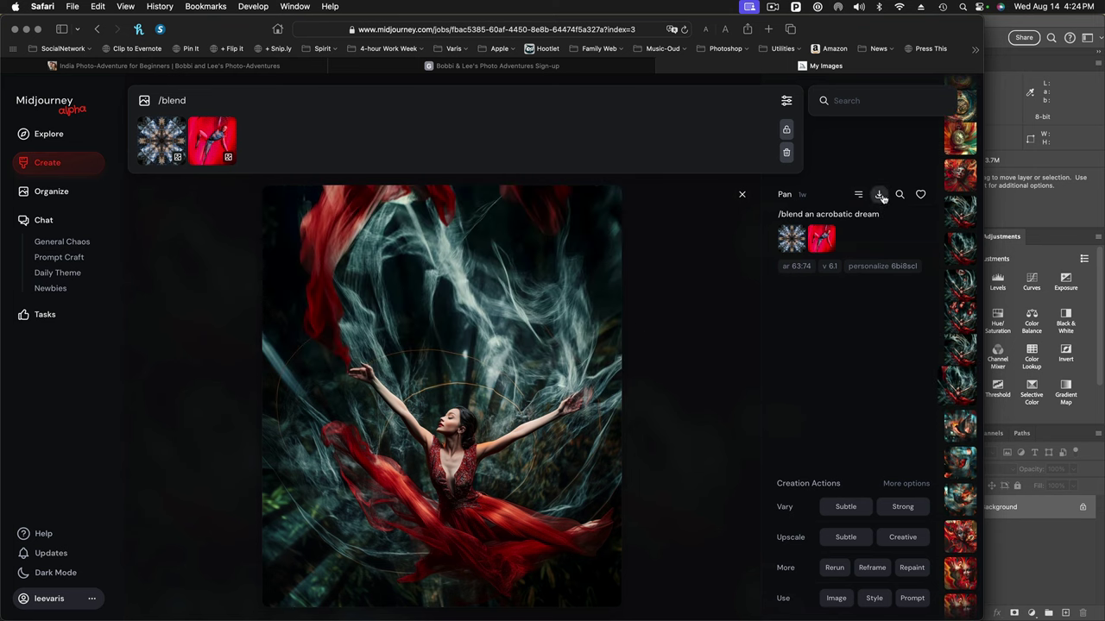
click(881, 198)
Switch to Photoshop and compare the two dancer image documents, ending on the version with red fabric overhead
click(1050, 558)
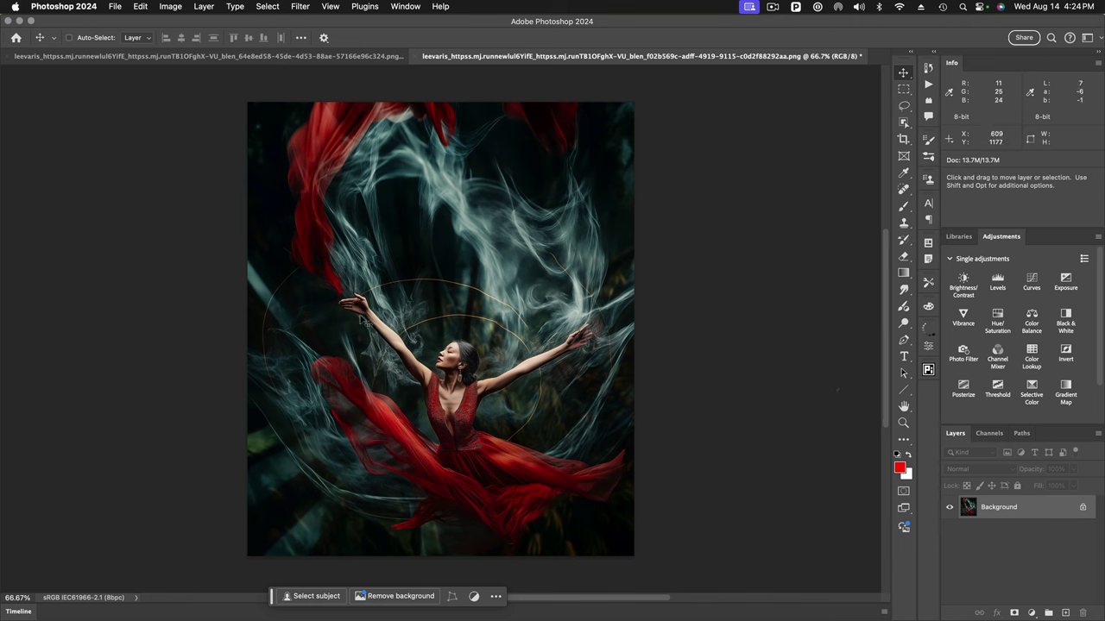
click(224, 57)
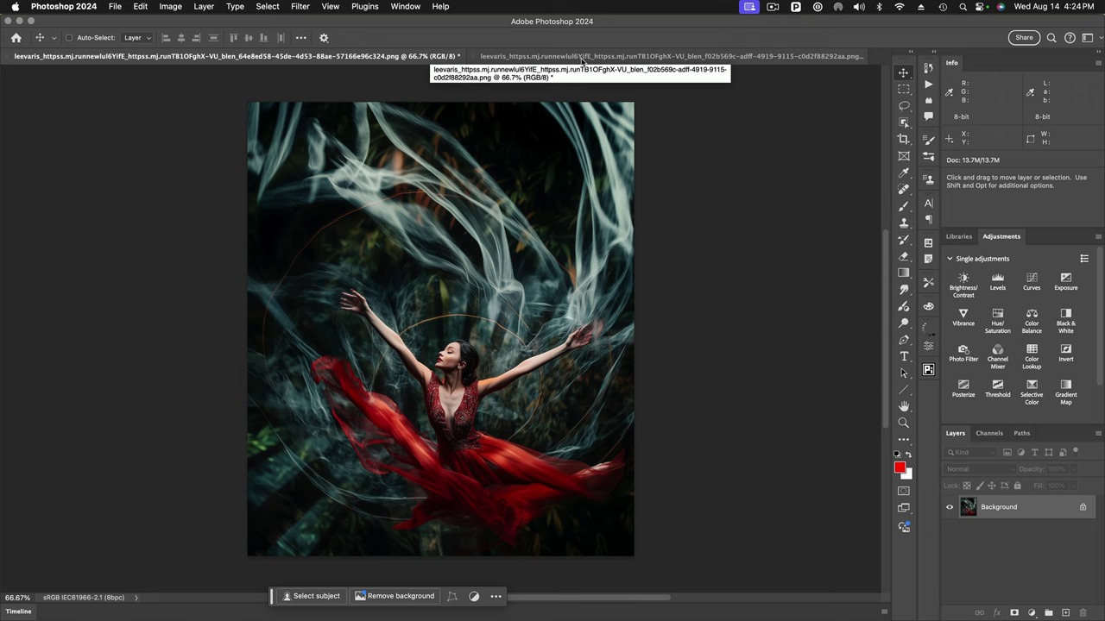
click(584, 57)
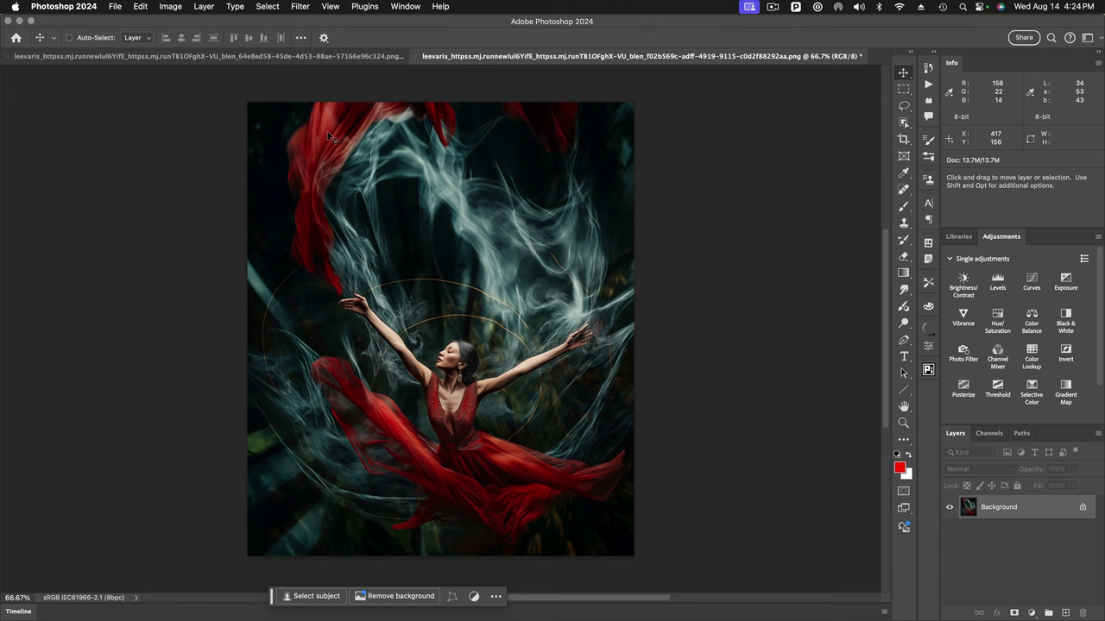
click(341, 57)
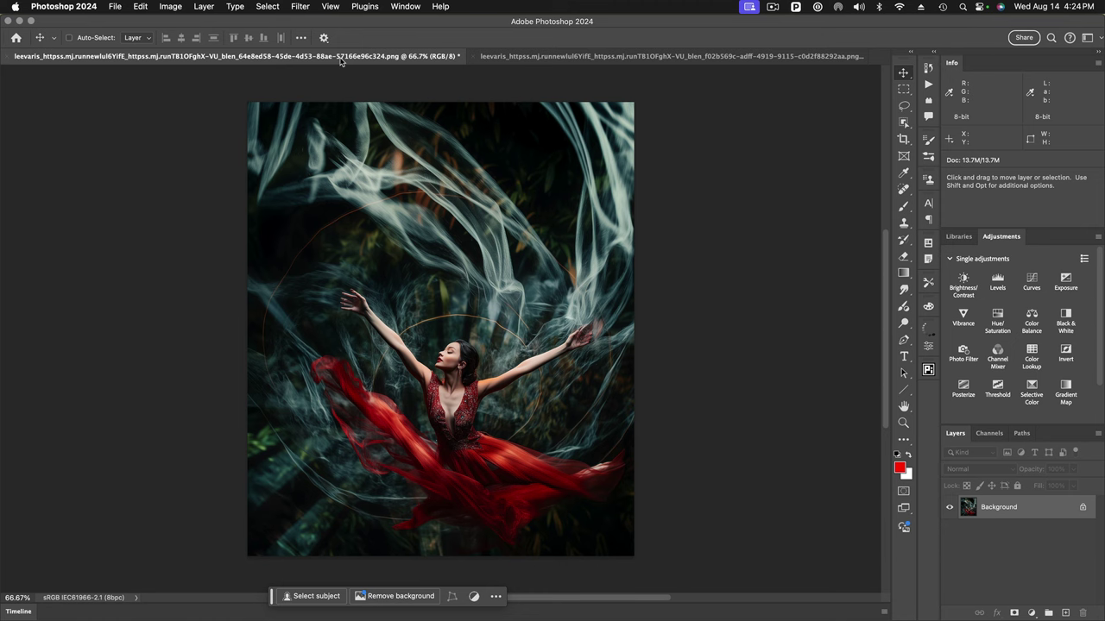
click(543, 57)
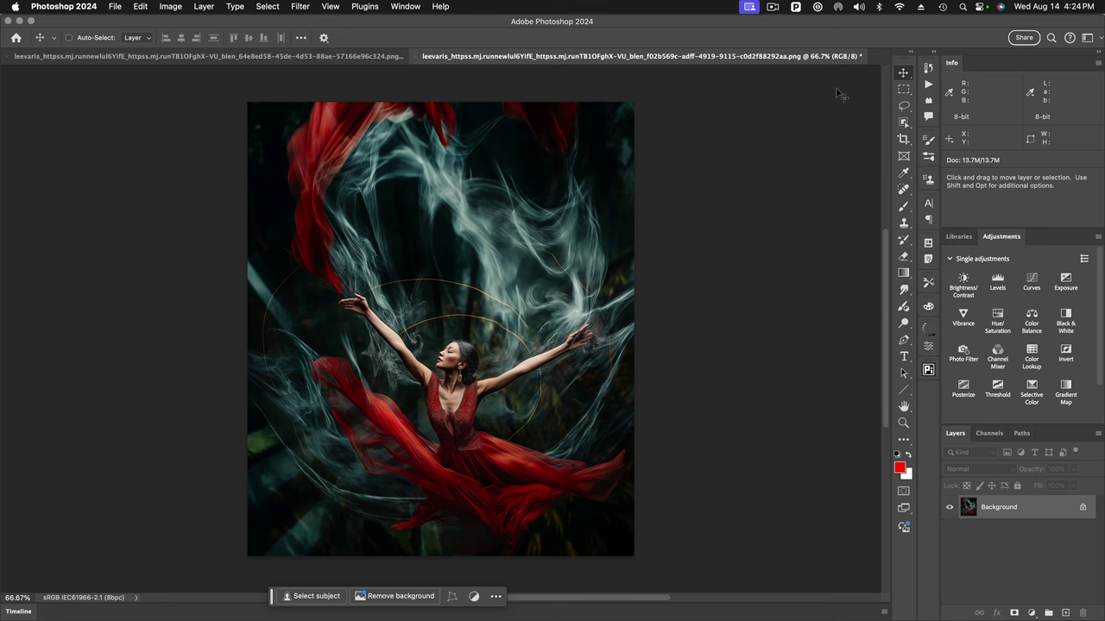
Copy the pale-smoke dancer image into the red-fabric document as a new layer, centred over the existing image
click(323, 57)
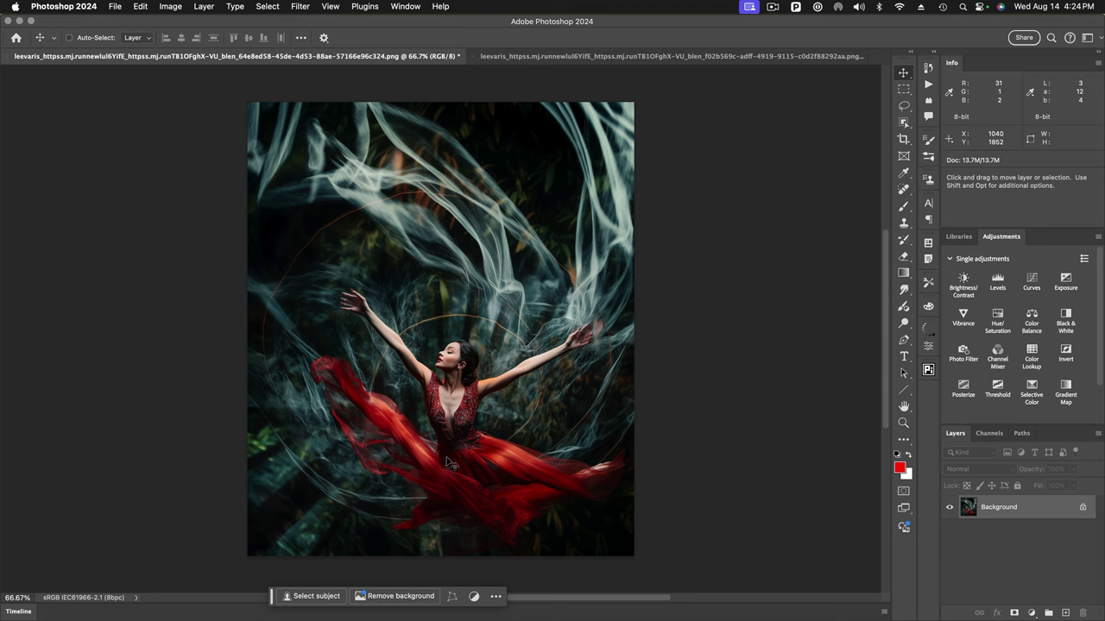
key(shift)
drag(440, 317, 638, 61)
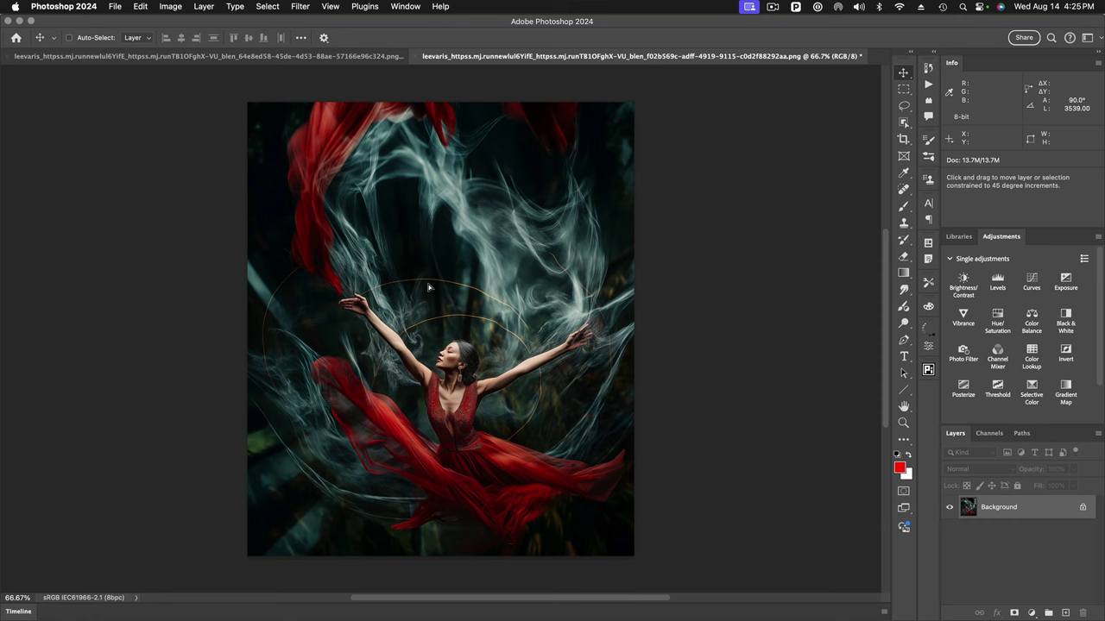
drag(428, 288, 428, 287)
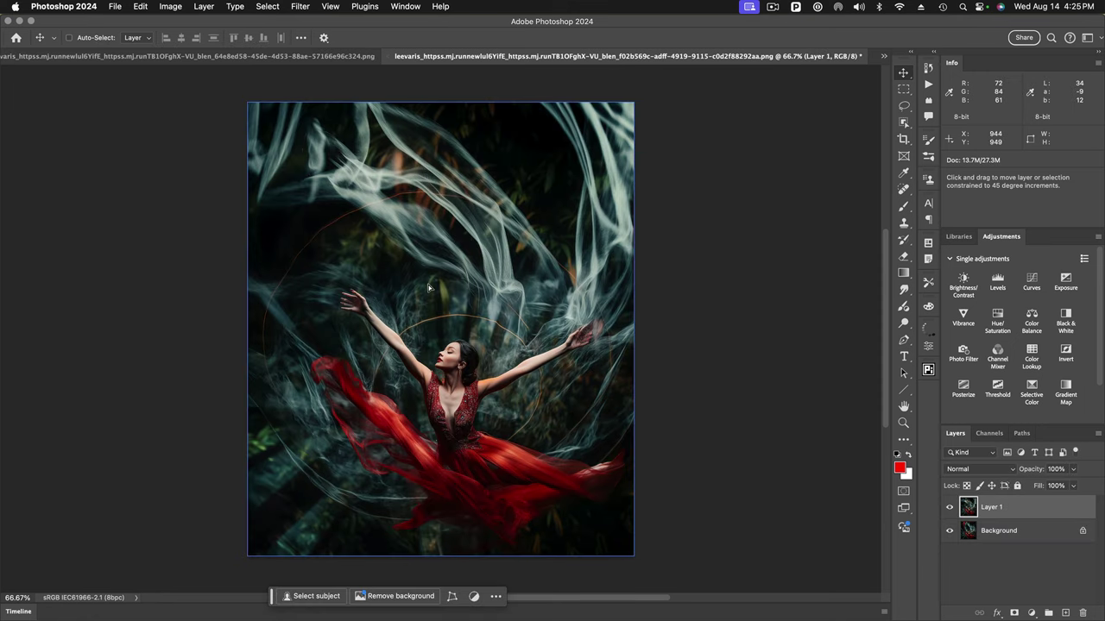
Toggle the visibility of the pale-smoke layer repeatedly to compare the dancer's hands, face, dress and smoke between the two versions
click(949, 507)
click(949, 508)
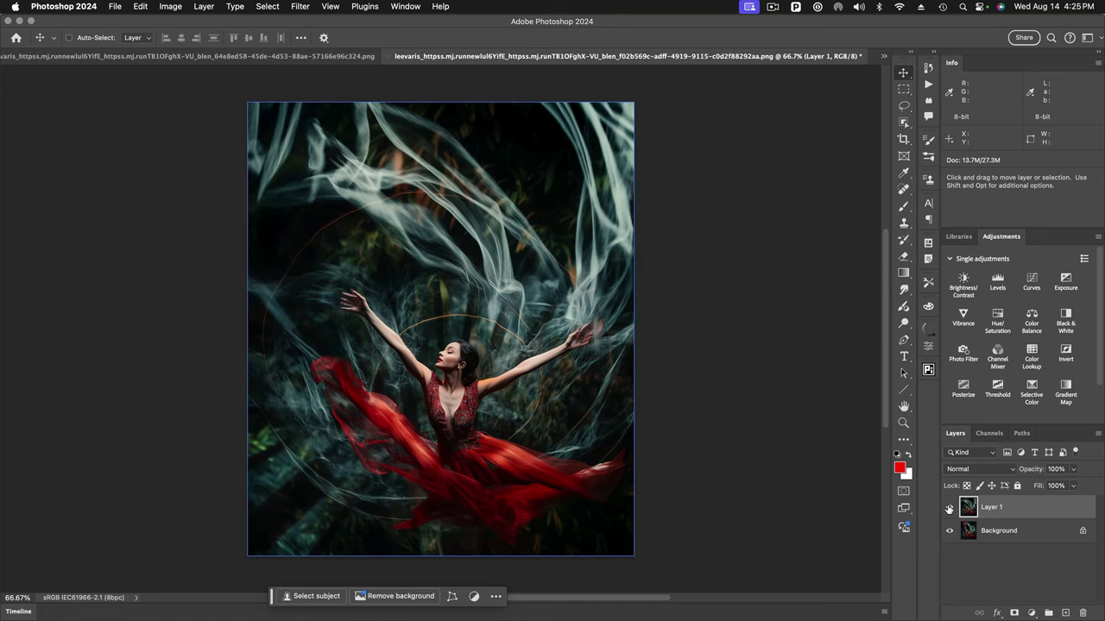
click(948, 507)
click(949, 507)
click(948, 507)
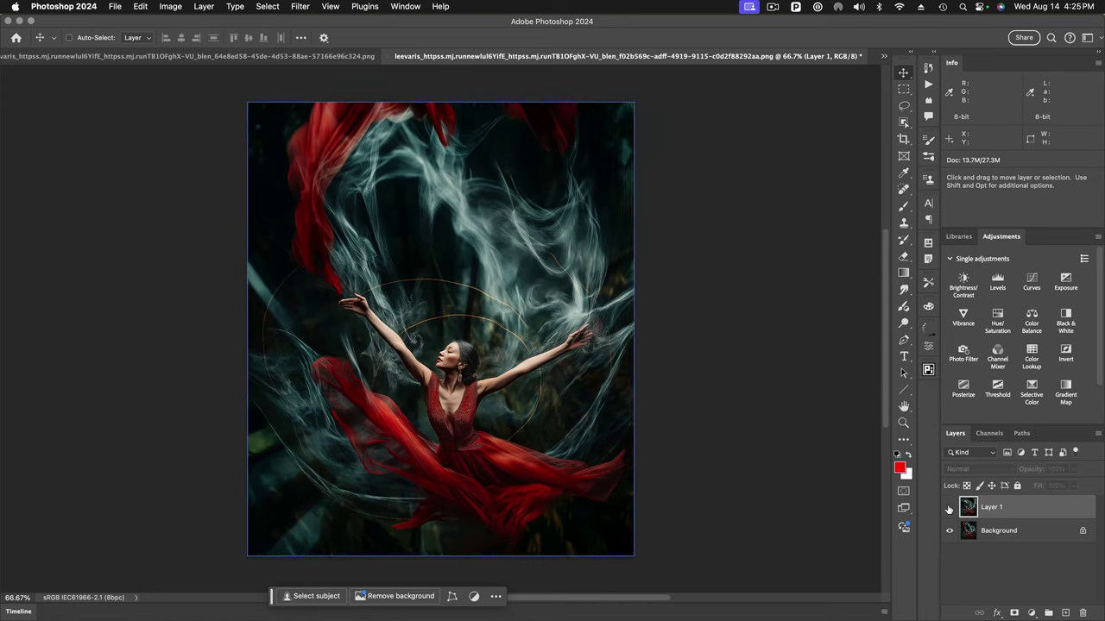
click(948, 507)
click(948, 508)
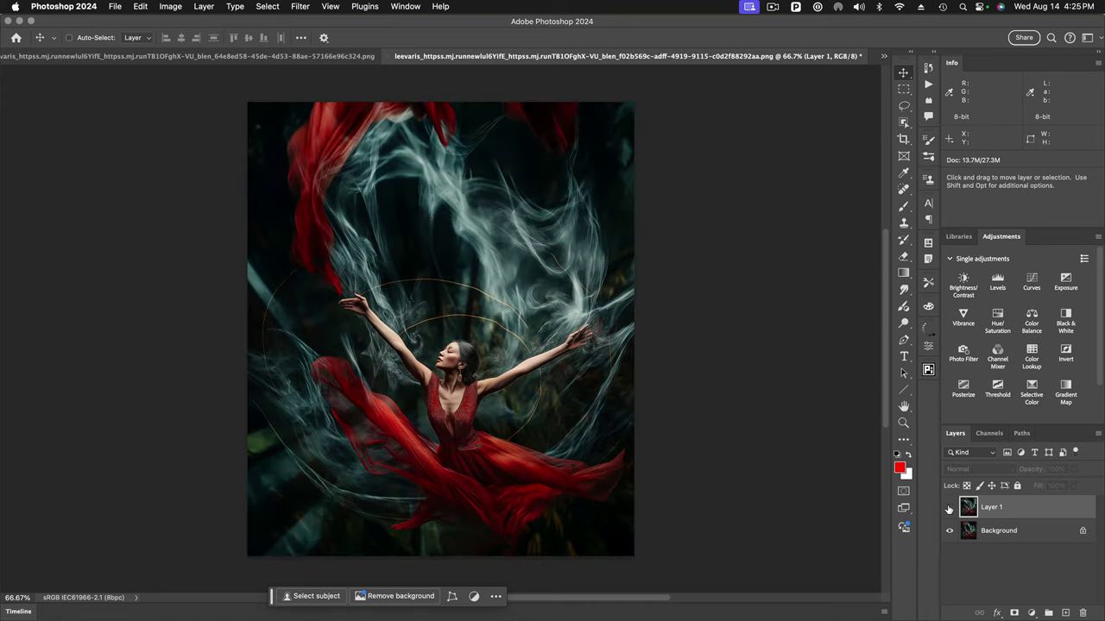
click(949, 507)
click(948, 507)
click(948, 507)
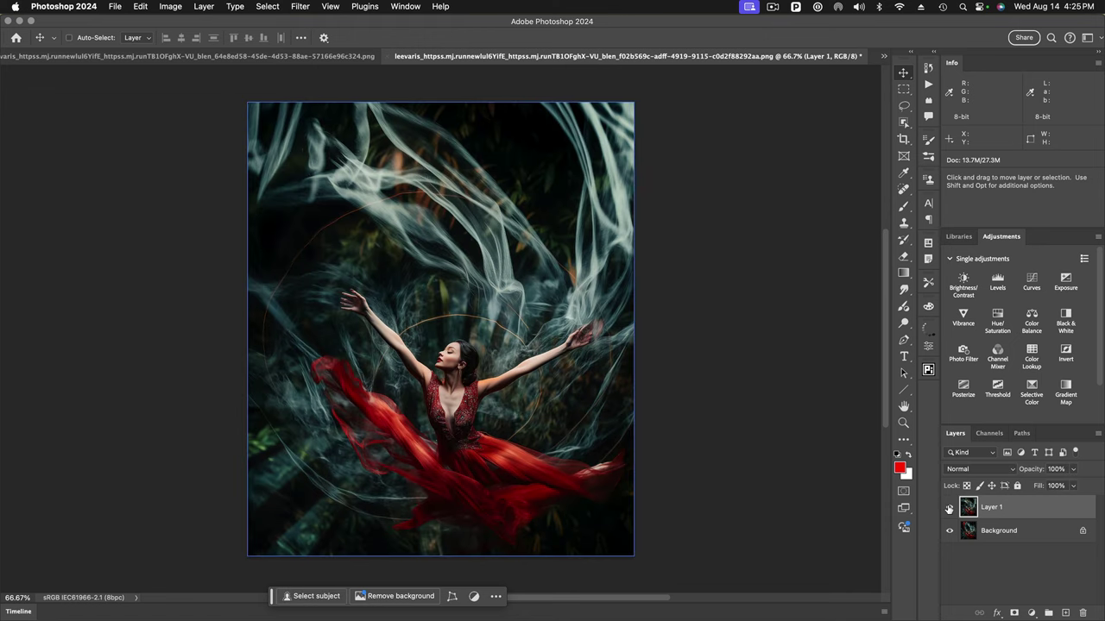
click(948, 508)
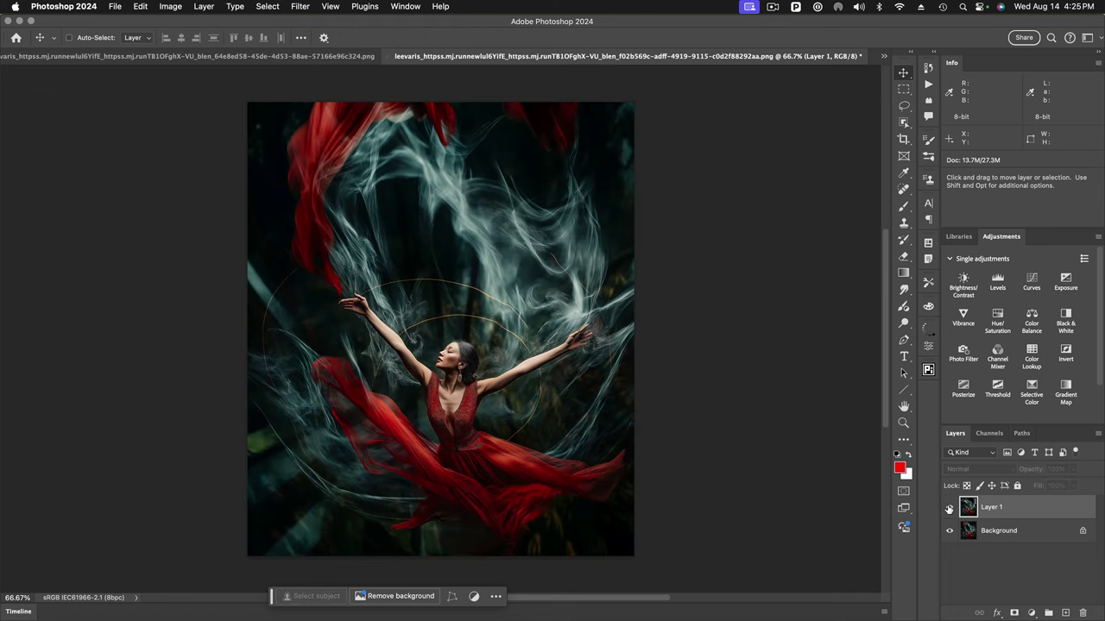
click(949, 507)
click(949, 508)
click(948, 508)
click(948, 508)
click(949, 507)
click(948, 508)
click(949, 508)
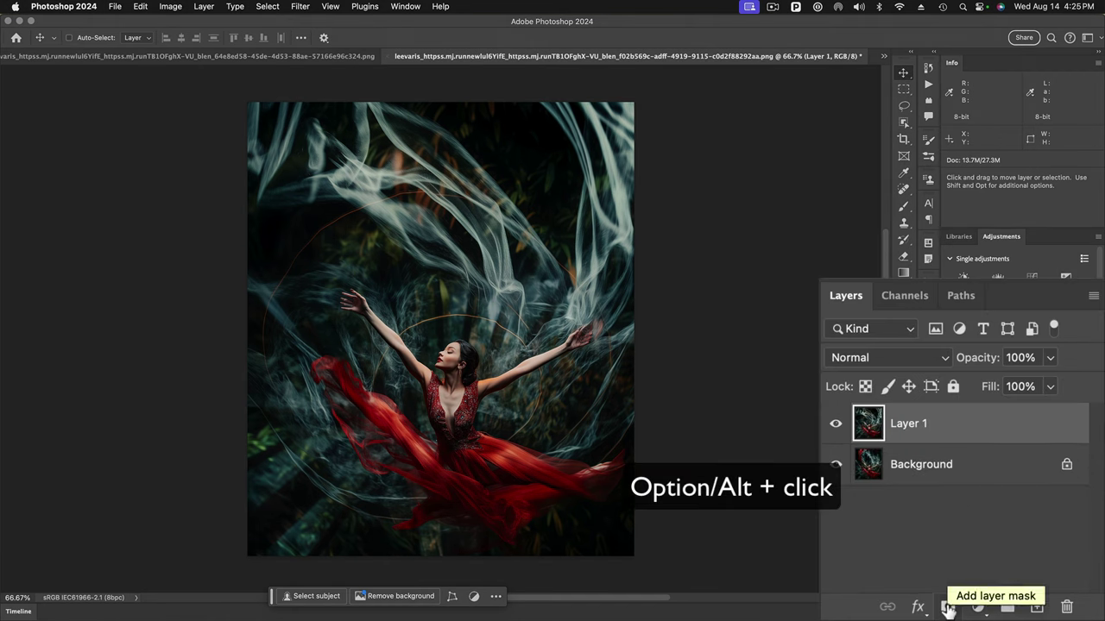
Add a black mask to Layer 1 and paint white with a 200-pixel brush over the dancer's raised hand and lower dress
alt+click(947, 608)
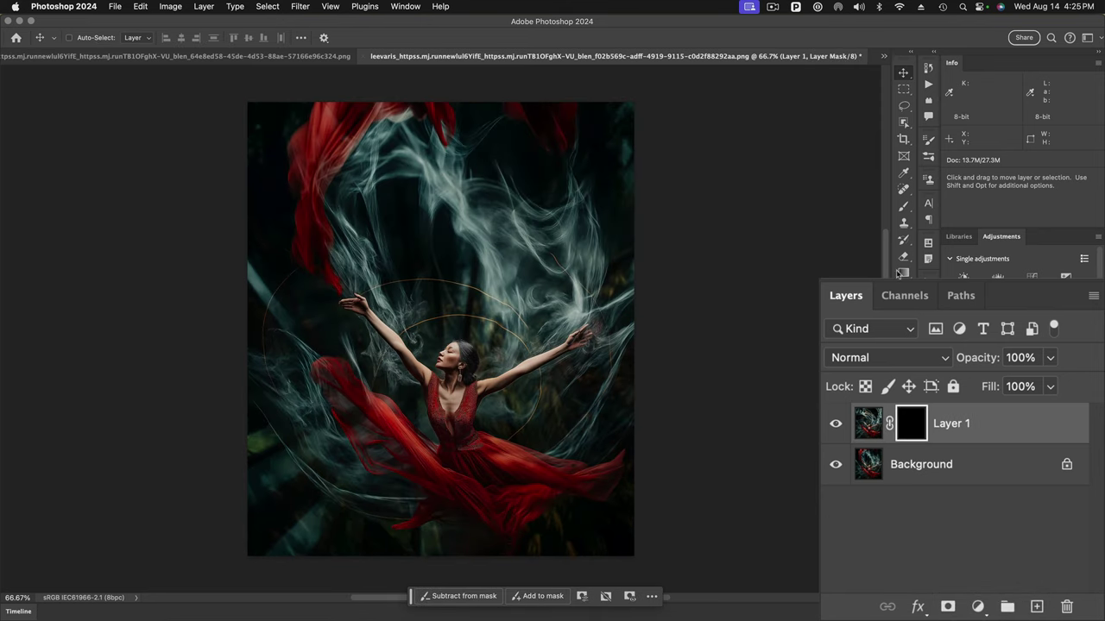
click(904, 208)
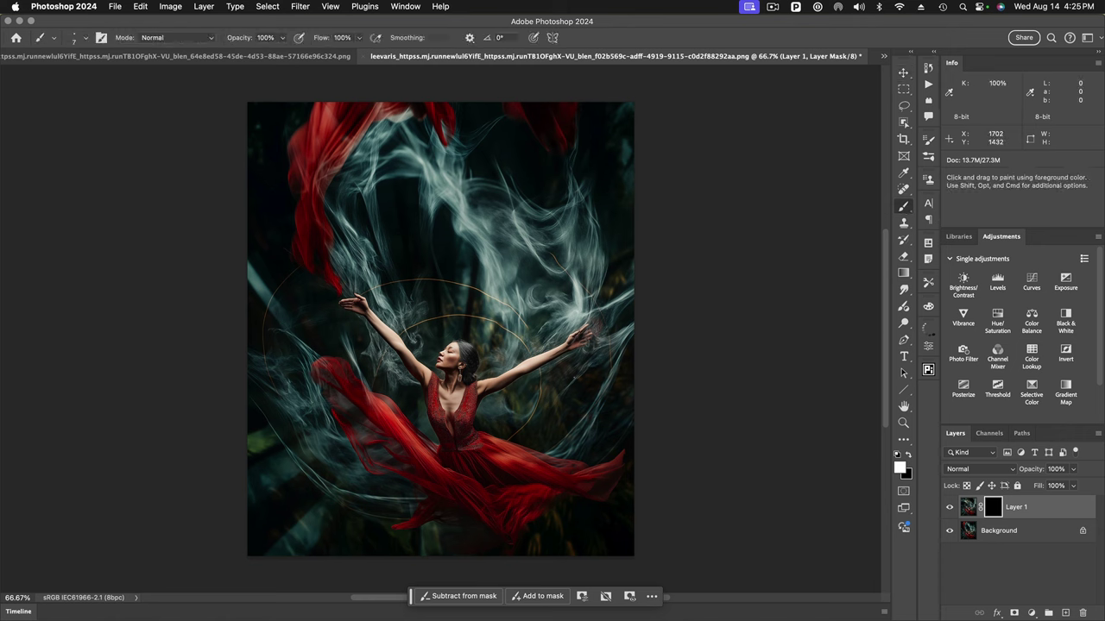
mouse_move(572, 381)
mouse_down()
mouse_move(594, 194)
mouse_move(606, 190)
mouse_move(565, 204)
mouse_up()
drag(352, 309, 351, 309)
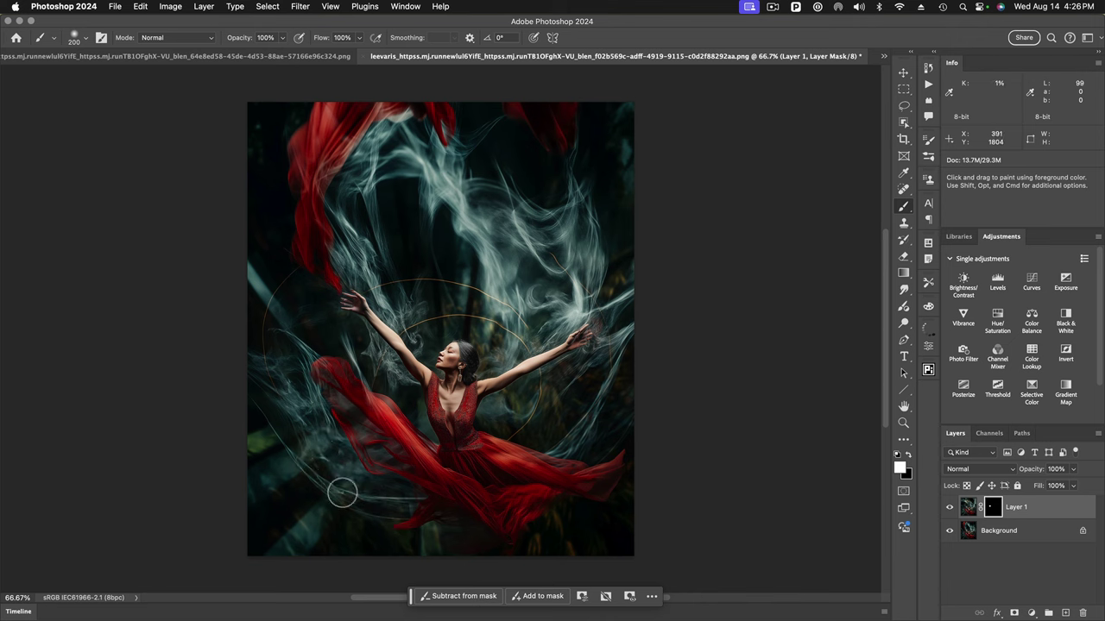
mouse_move(489, 495)
mouse_down()
mouse_move(554, 489)
mouse_move(557, 521)
mouse_move(502, 529)
mouse_move(535, 520)
mouse_up()
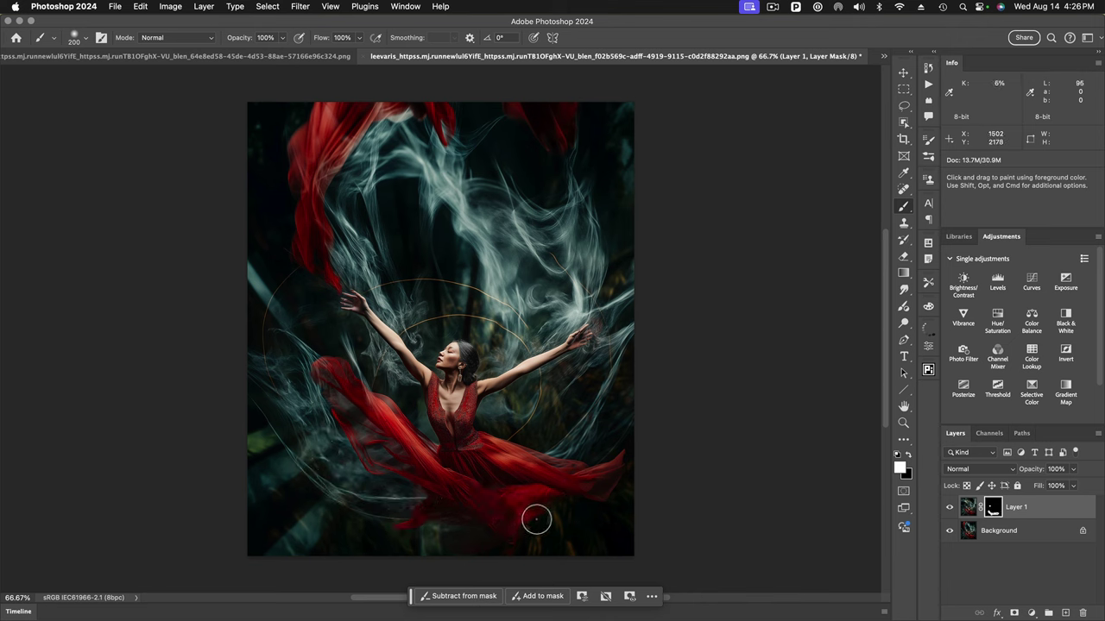
Paint white on the Layer 1 mask to reveal smoke above the dancer and in both upper corners, touching up with black
key(x)
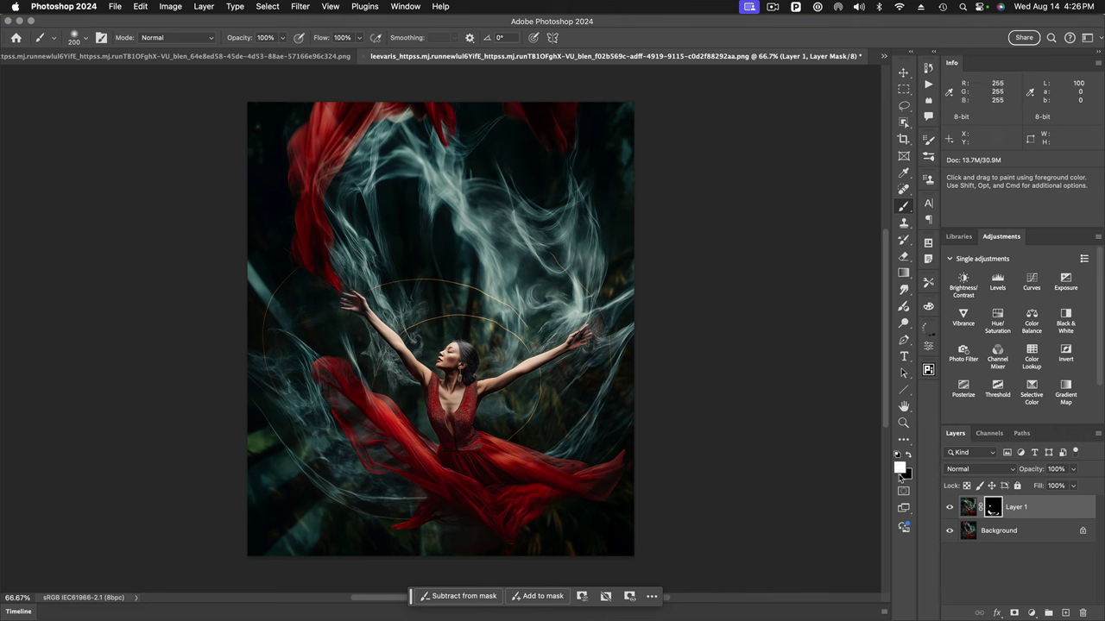
key(x)
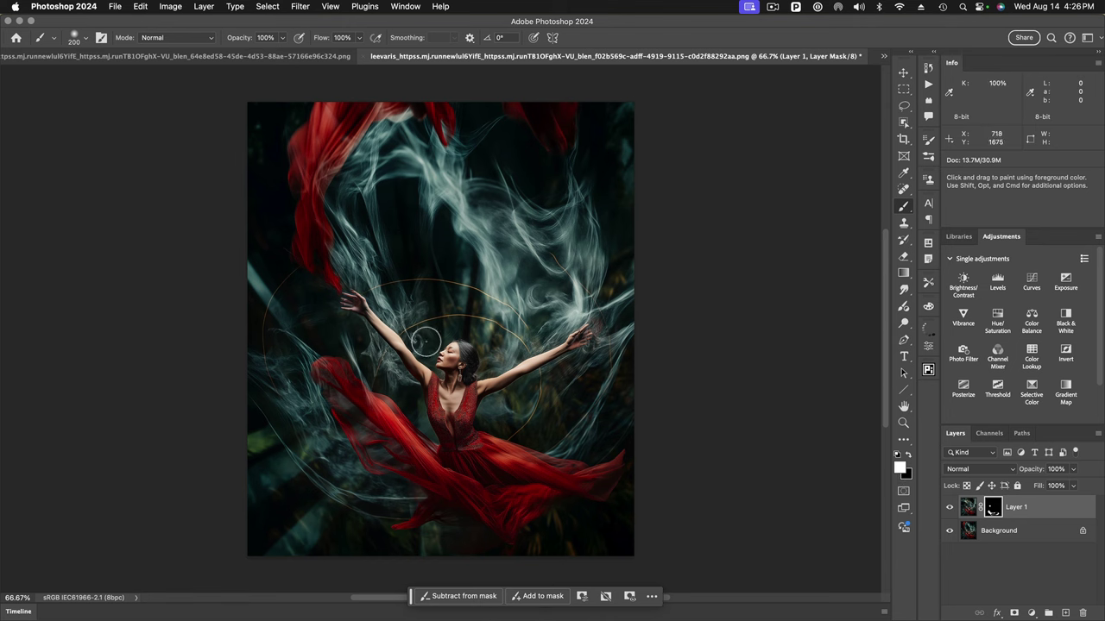
mouse_move(407, 217)
mouse_down()
mouse_move(399, 238)
mouse_move(434, 275)
mouse_move(383, 196)
mouse_move(388, 178)
mouse_move(412, 175)
mouse_move(390, 165)
mouse_move(417, 175)
mouse_up()
key(x)
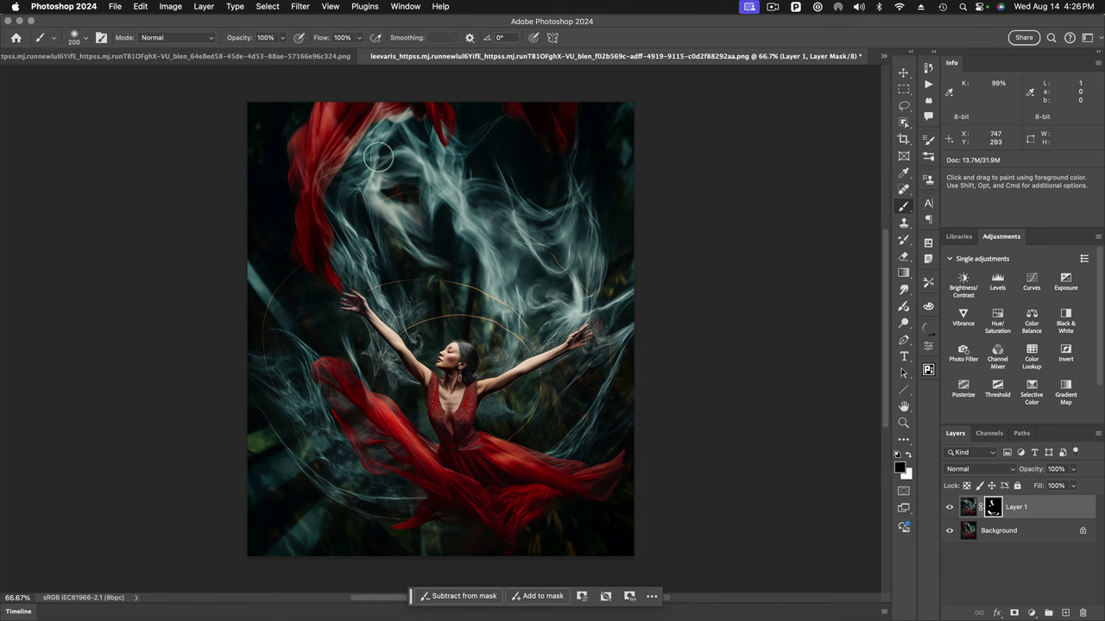
key(x)
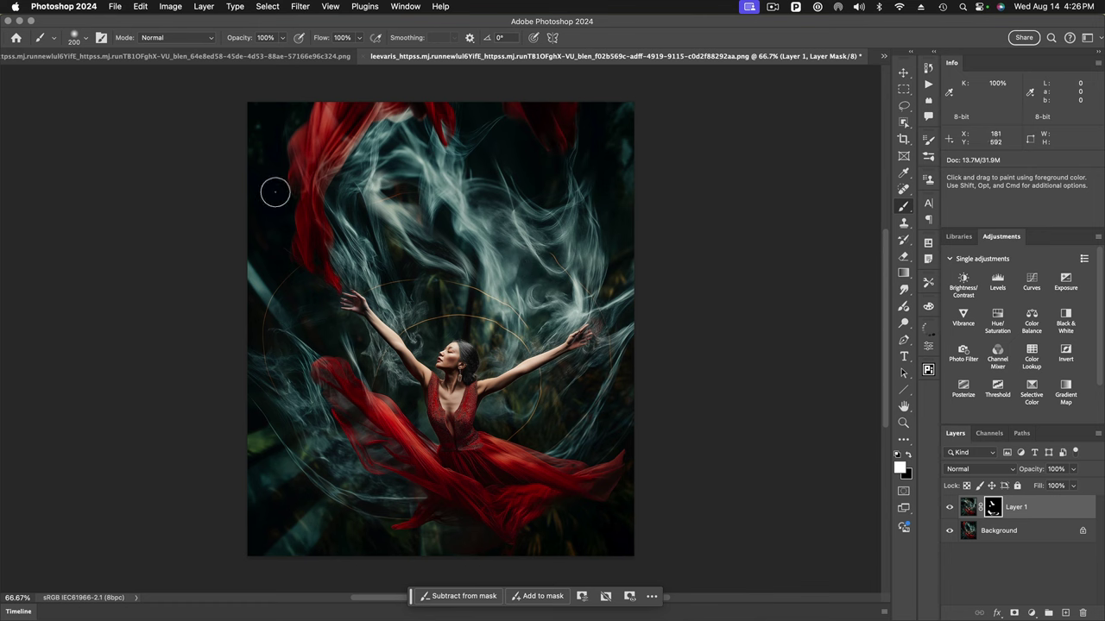
mouse_move(256, 148)
mouse_down()
mouse_move(257, 92)
mouse_move(267, 121)
mouse_move(248, 187)
mouse_move(306, 226)
mouse_up()
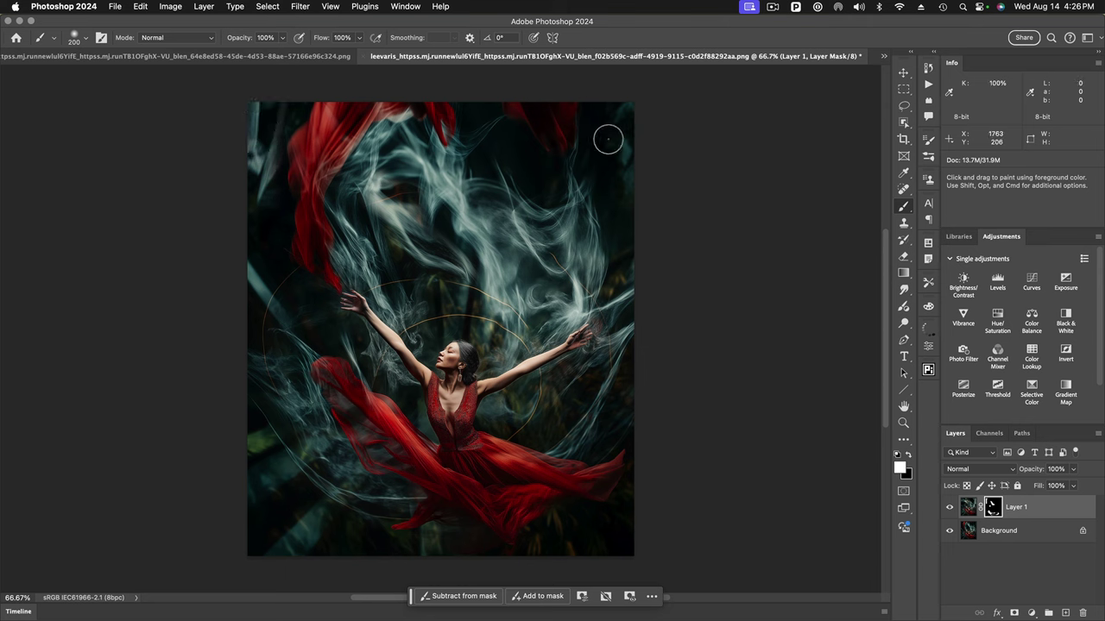
drag(614, 124, 621, 202)
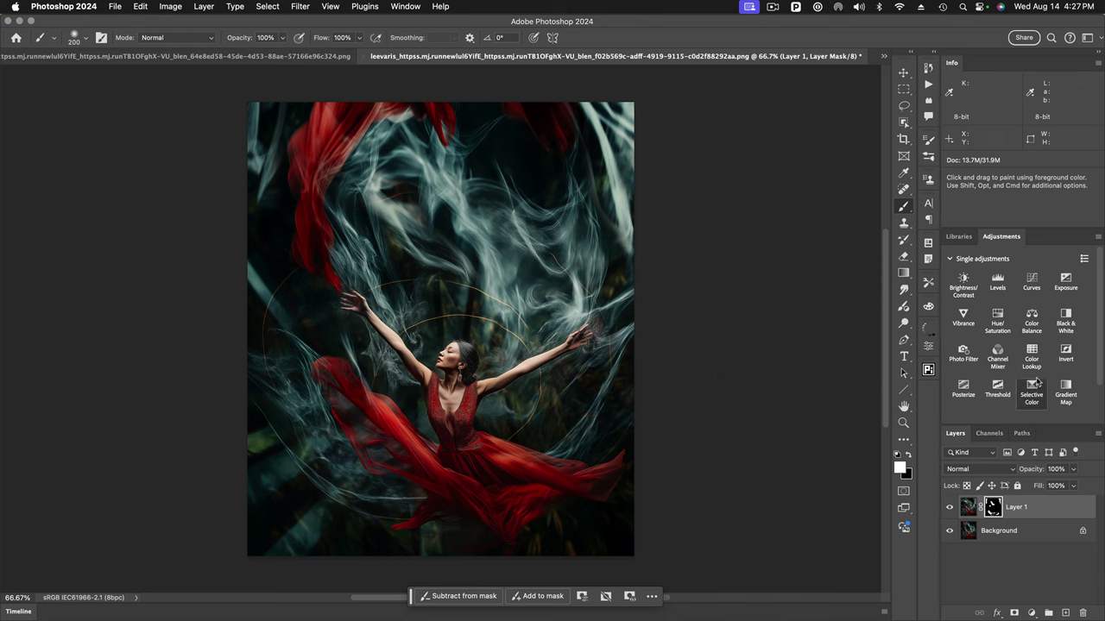
Add an Exposure adjustment layer with Exposure -0.37 and Gamma Correction 1.37, and close its properties
click(1064, 279)
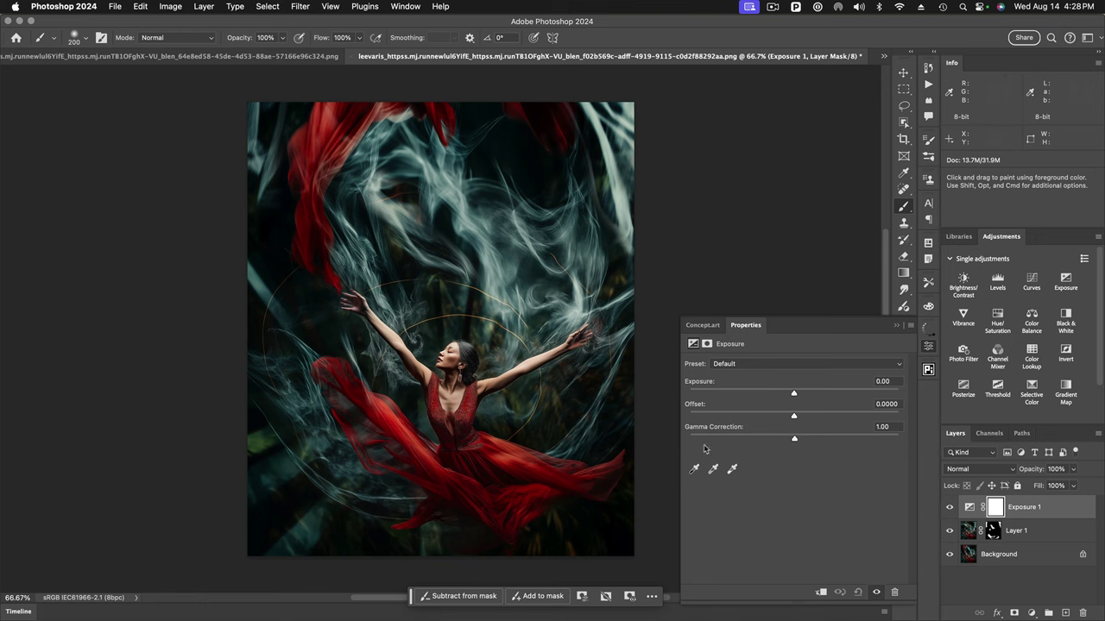
drag(794, 440, 782, 441)
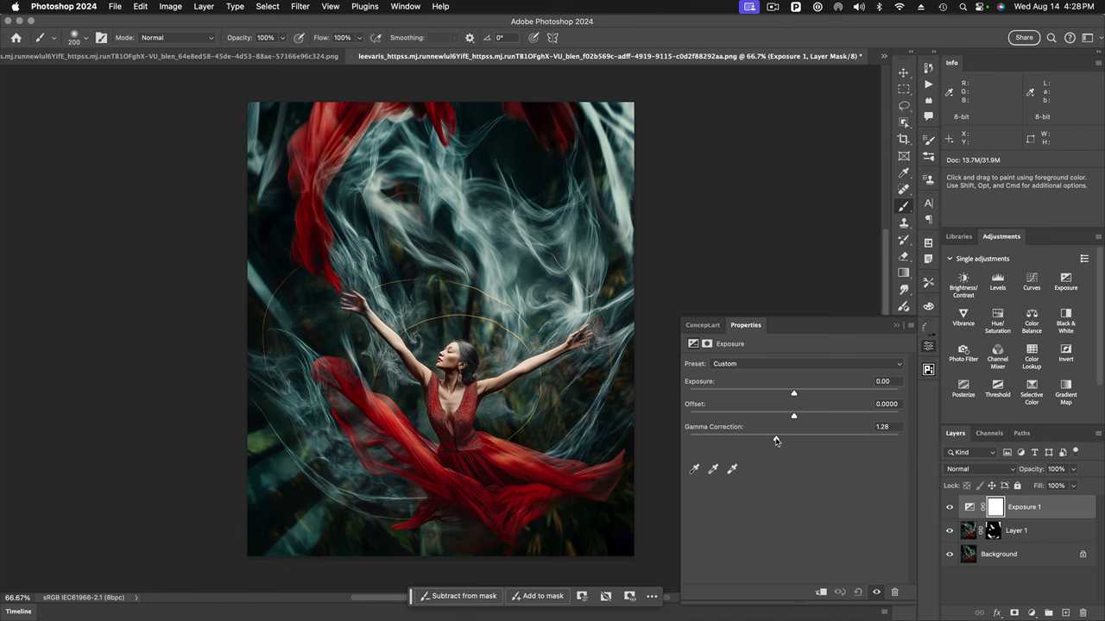
drag(775, 441, 774, 440)
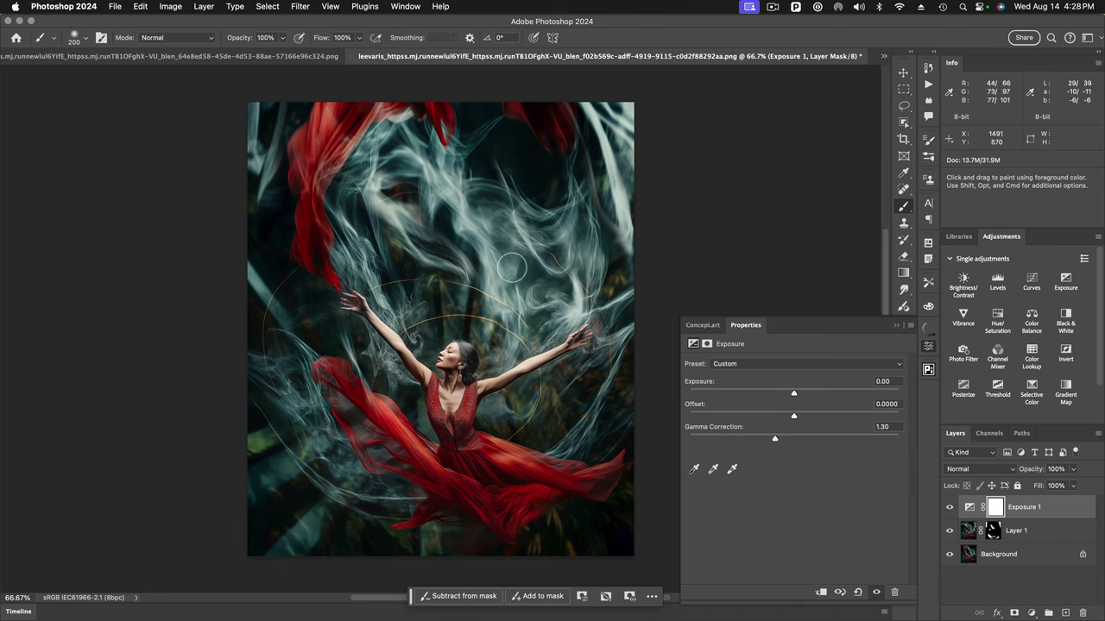
drag(794, 396, 787, 395)
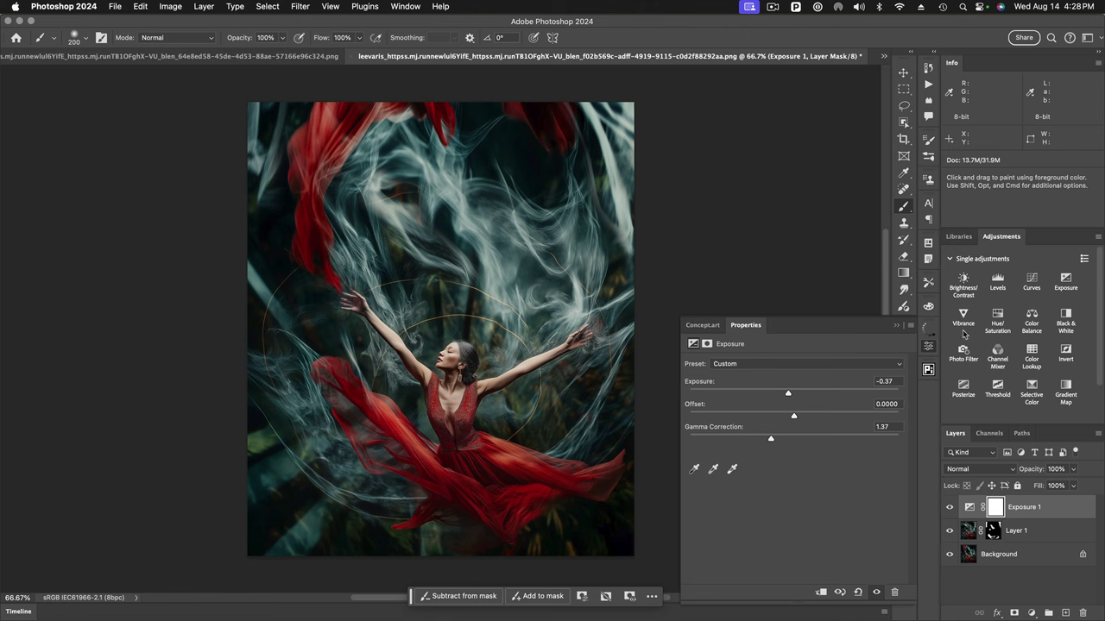
click(927, 347)
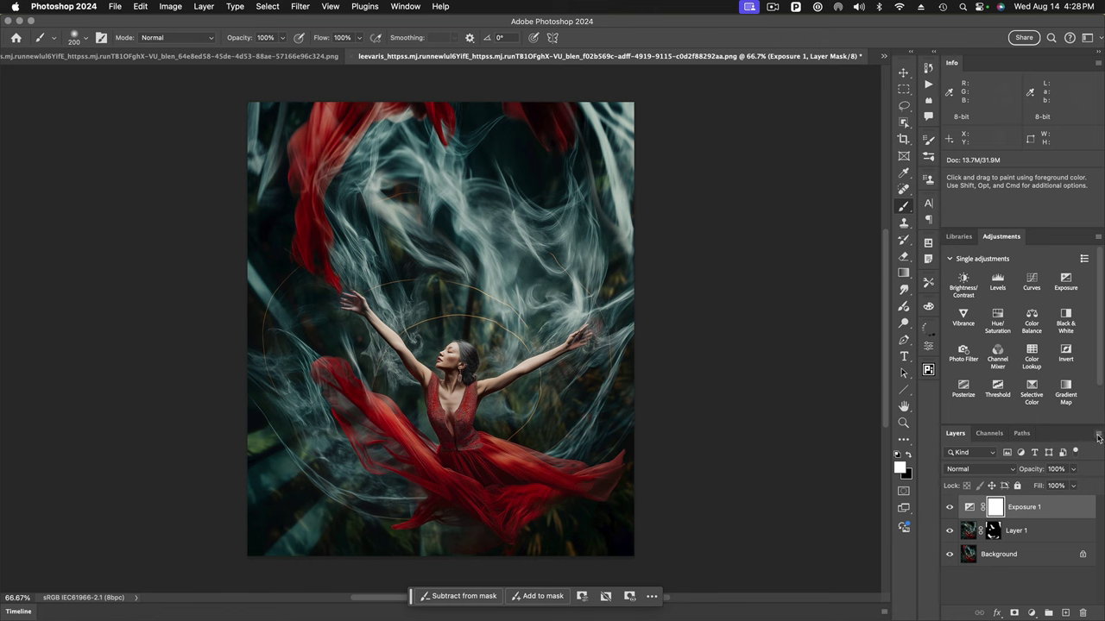
Collapse the Adjustments panel to make room for the layers, and flatten the image into a single layer
click(1097, 239)
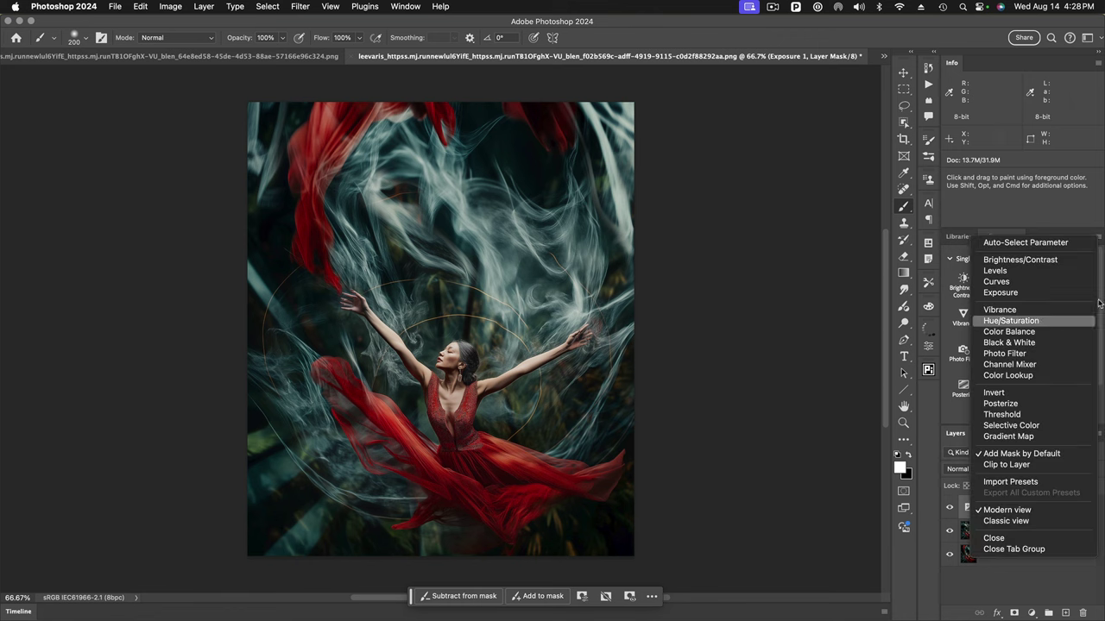
click(973, 232)
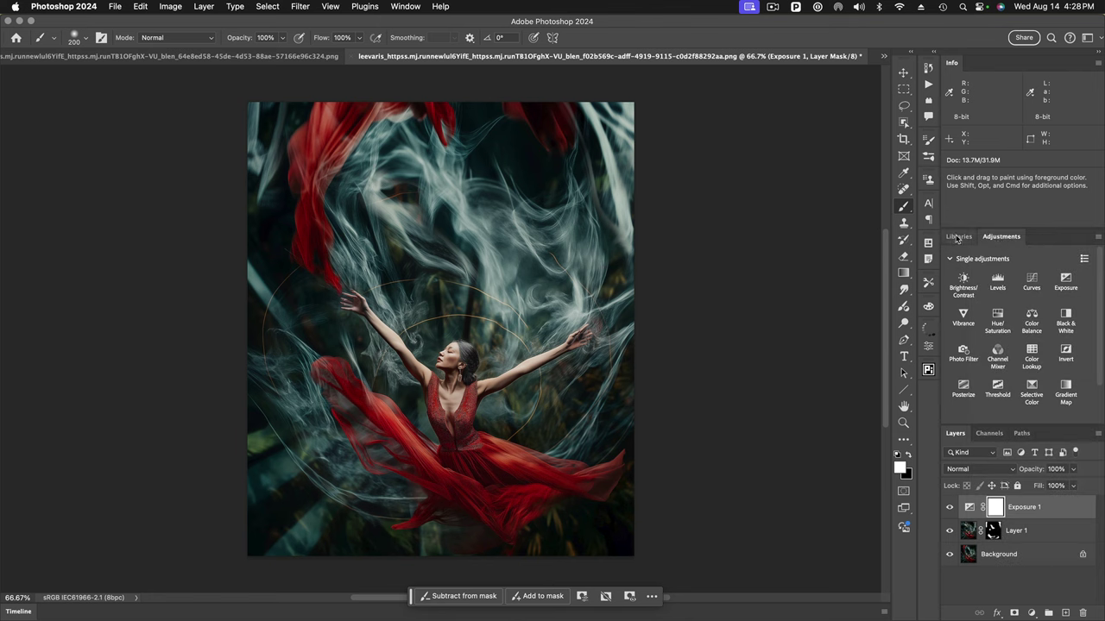
double_click(1001, 236)
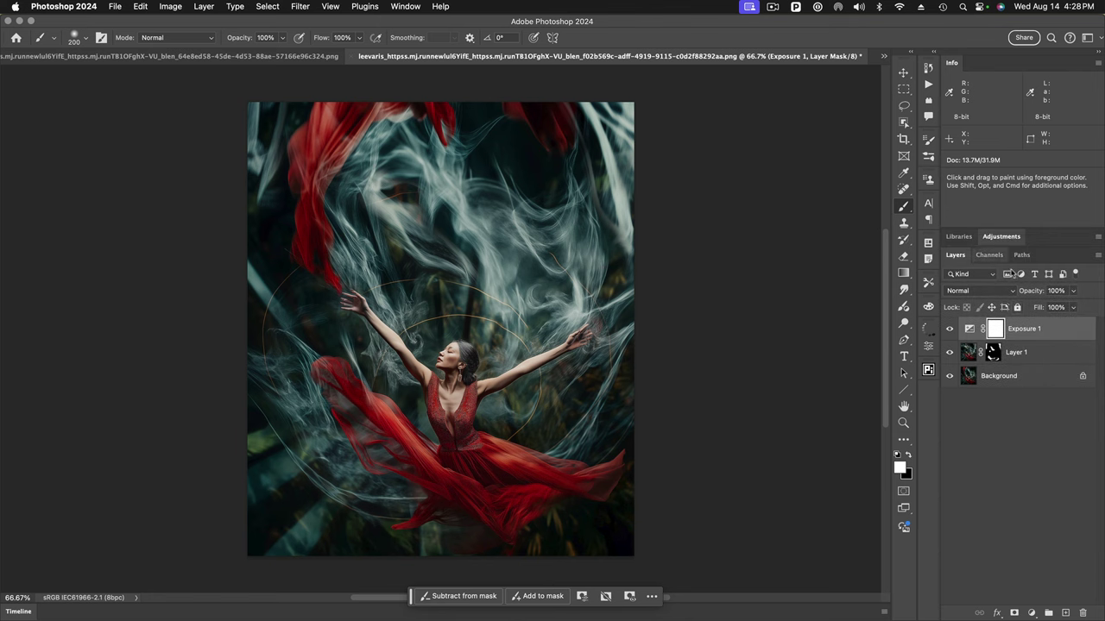
click(1098, 257)
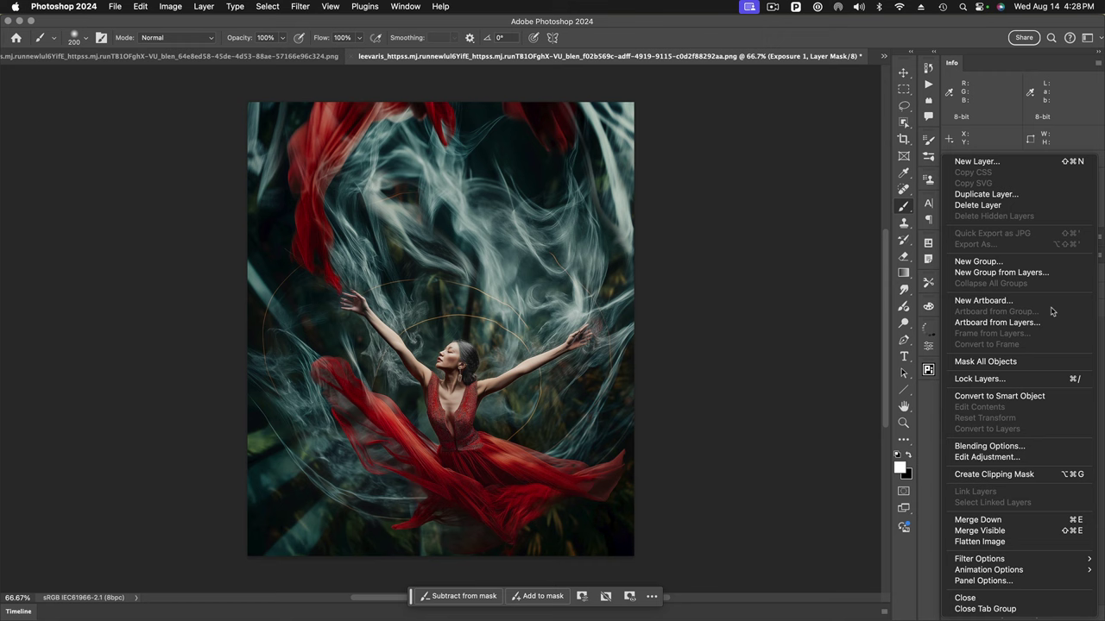
click(978, 541)
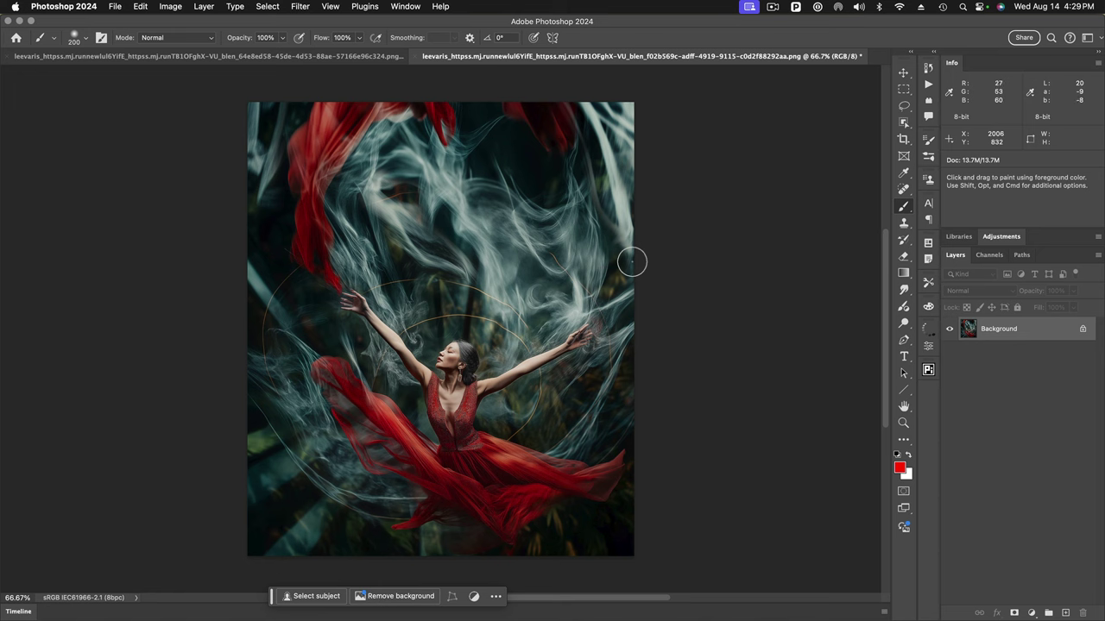
Duplicate the flattened Background layer and select the entire canvas
key(super)
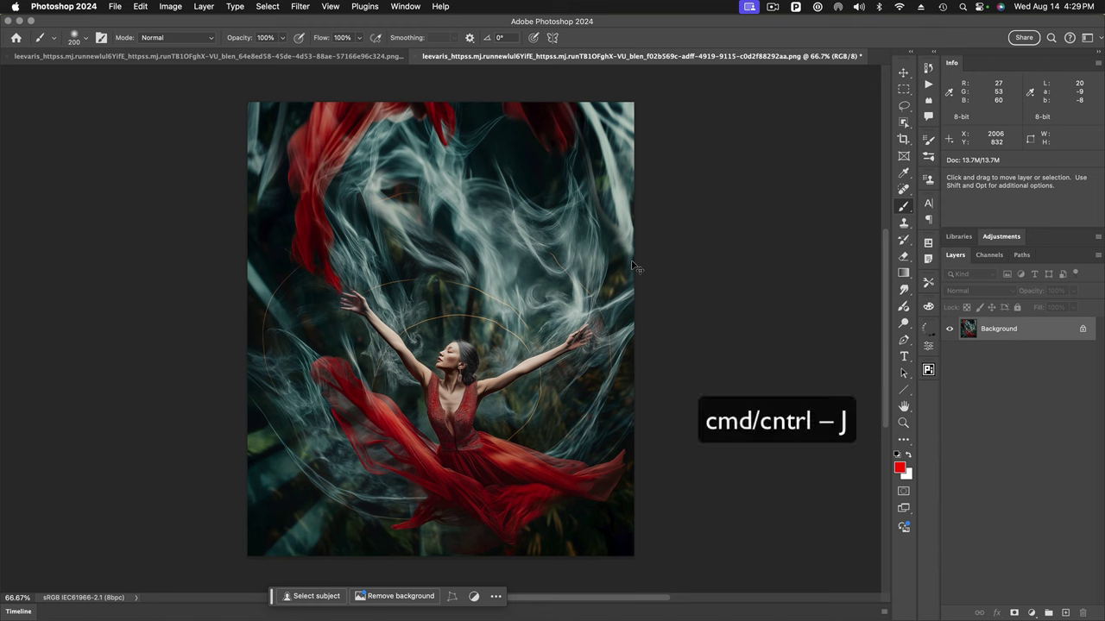
key(super+j)
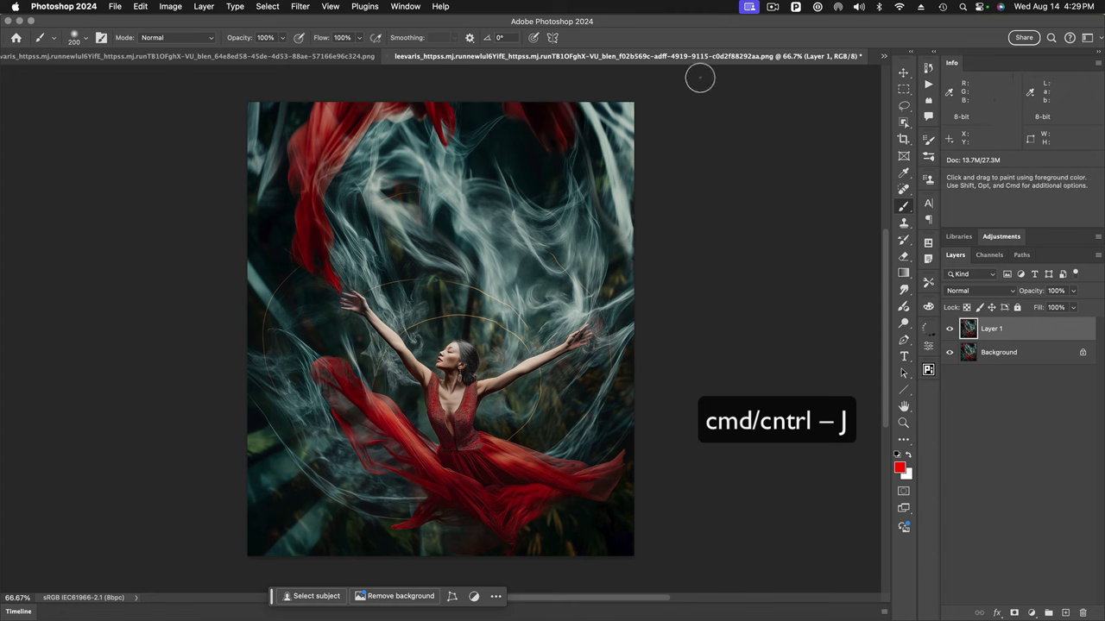
key(super)
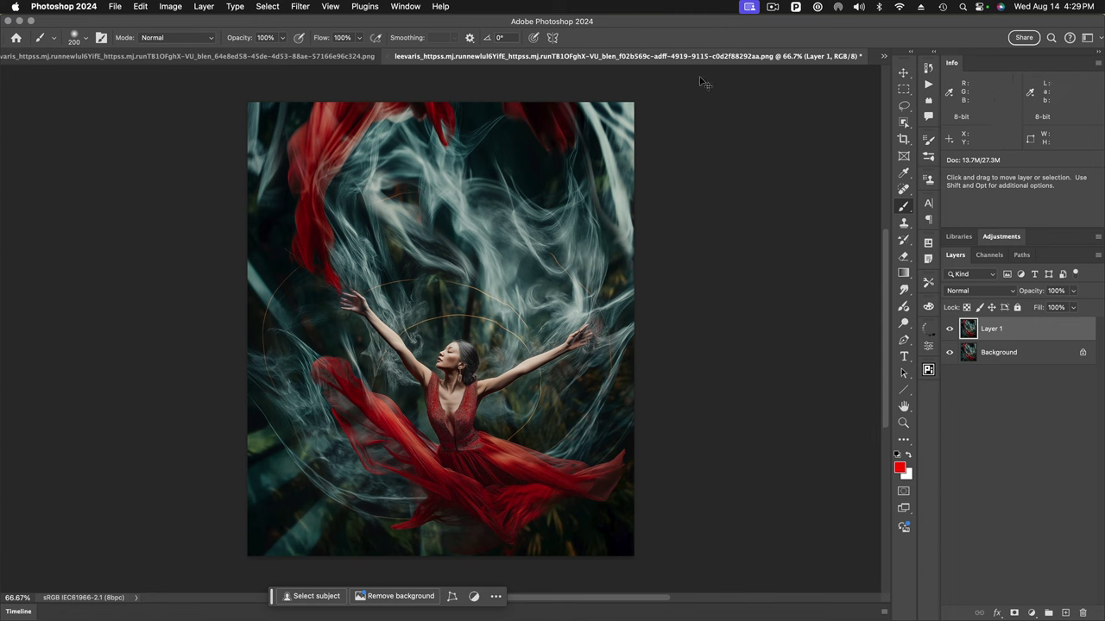
key(super+a)
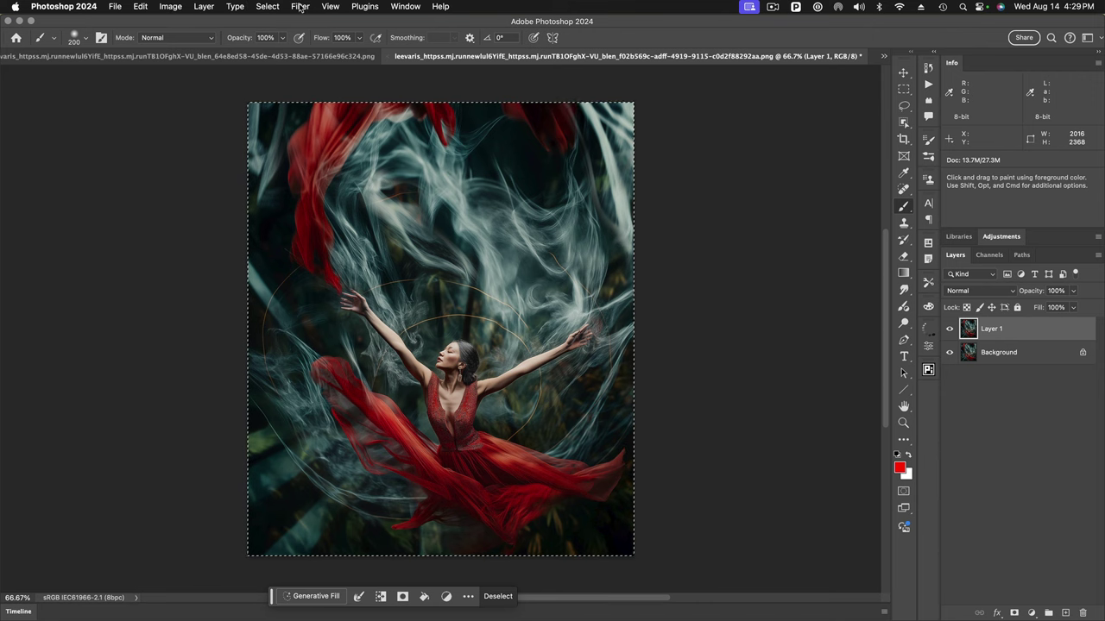
click(268, 7)
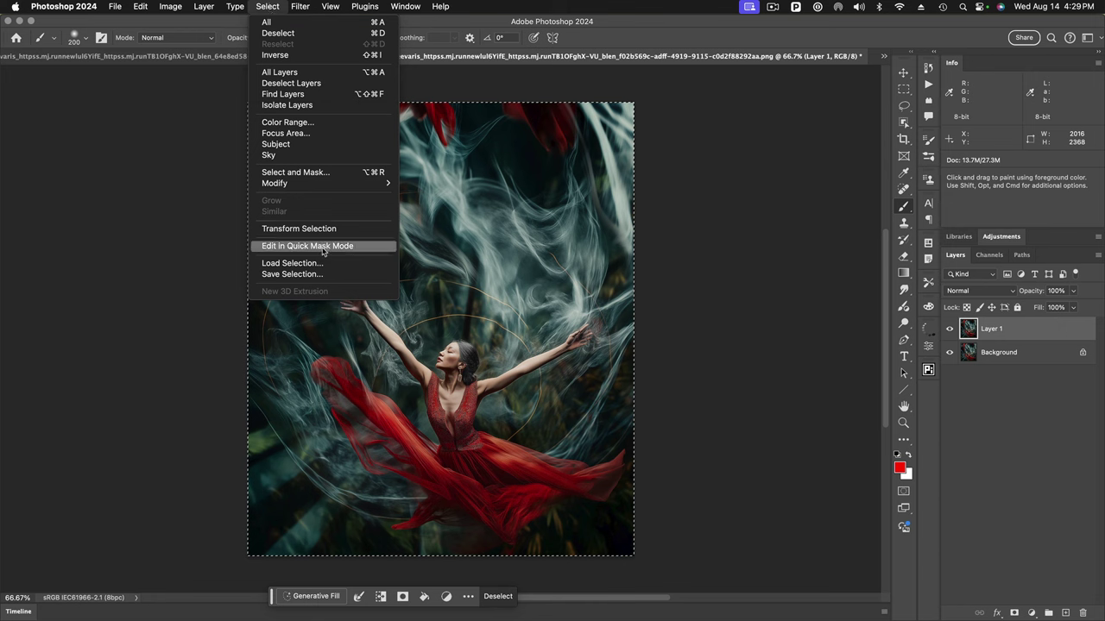
click(148, 112)
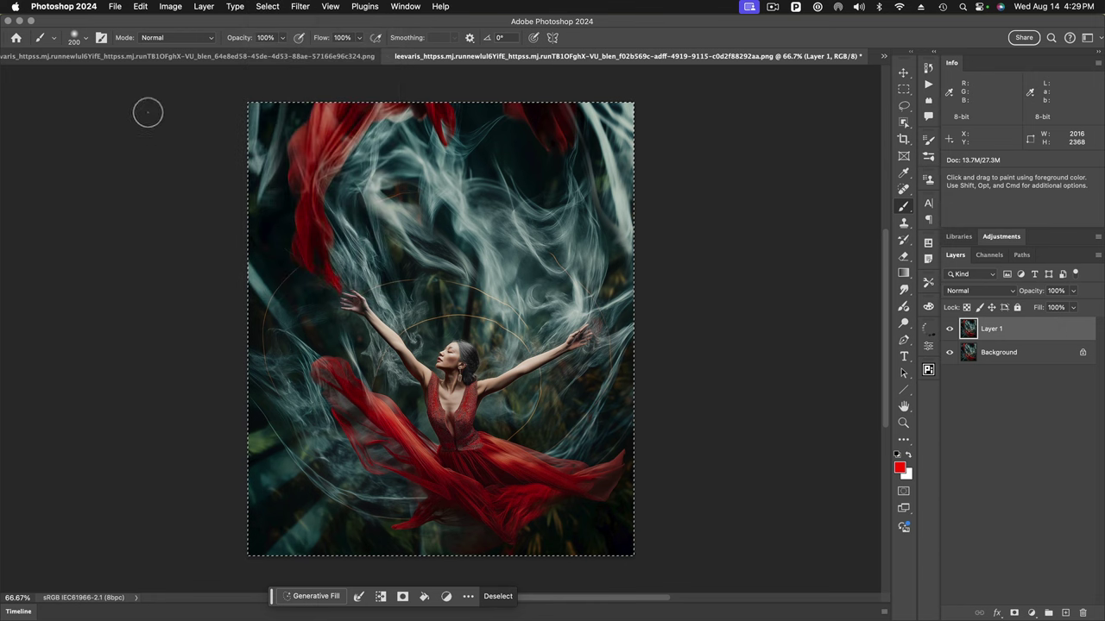
click(139, 6)
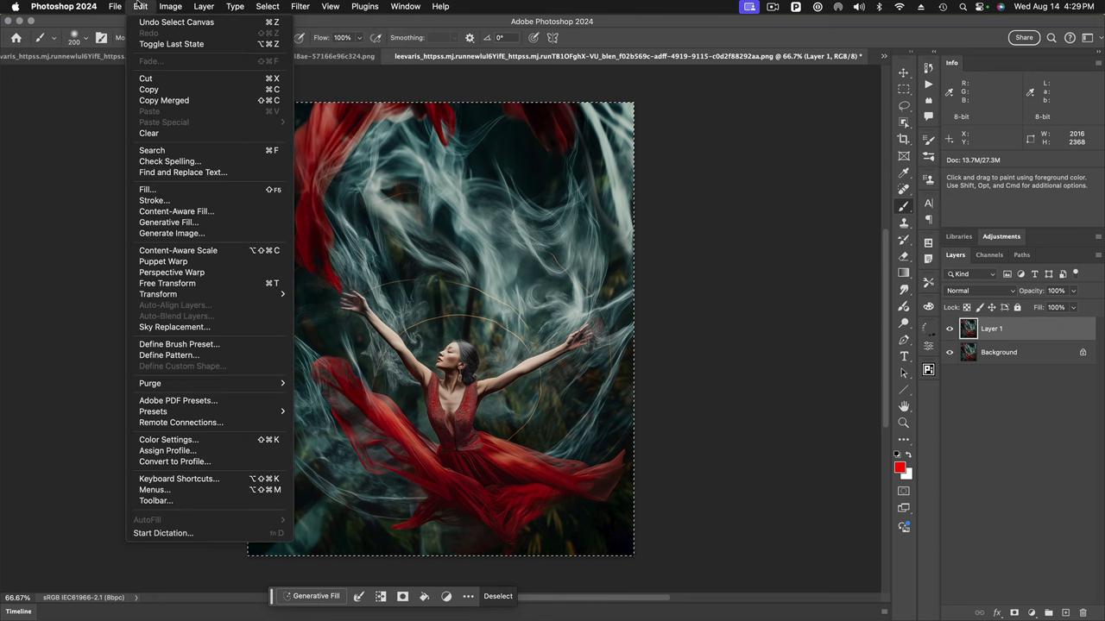
click(177, 283)
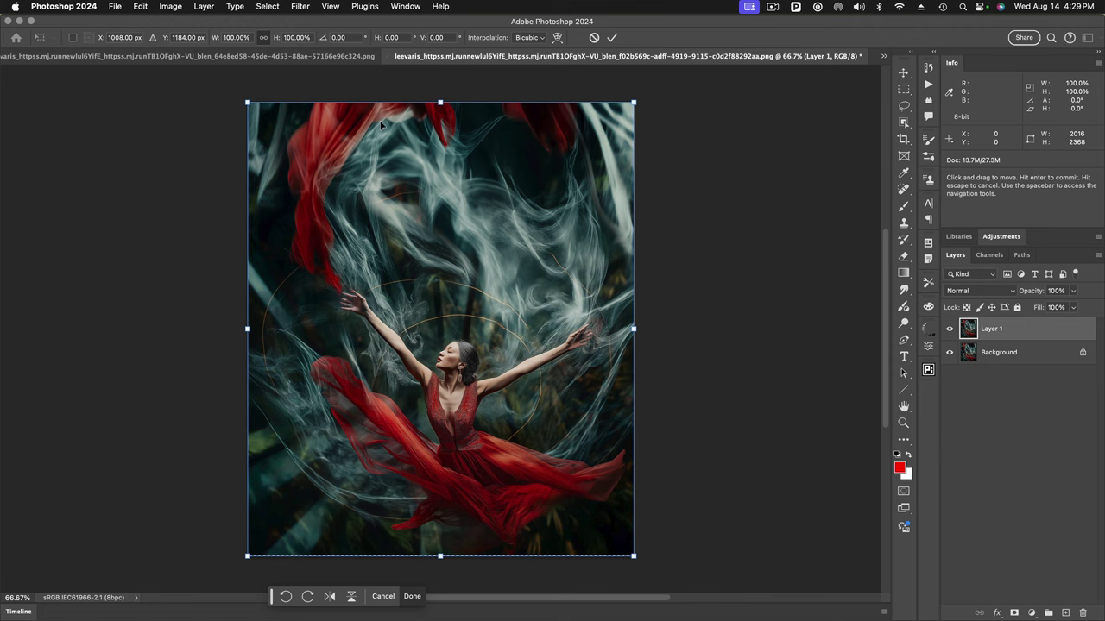
drag(440, 101, 443, 100)
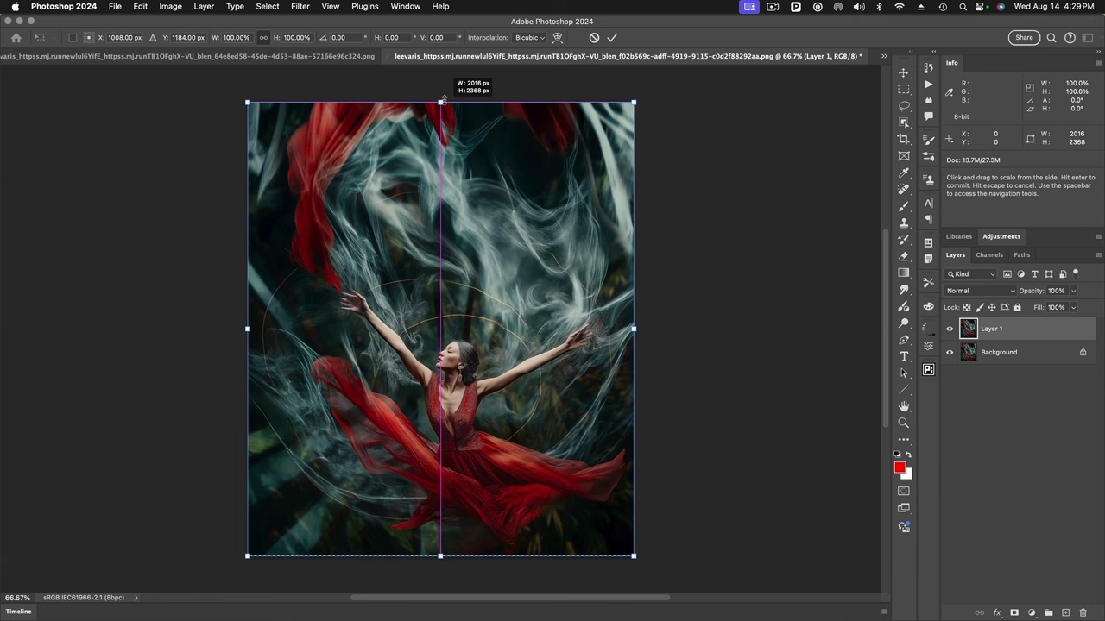
drag(442, 101, 438, 183)
click(612, 37)
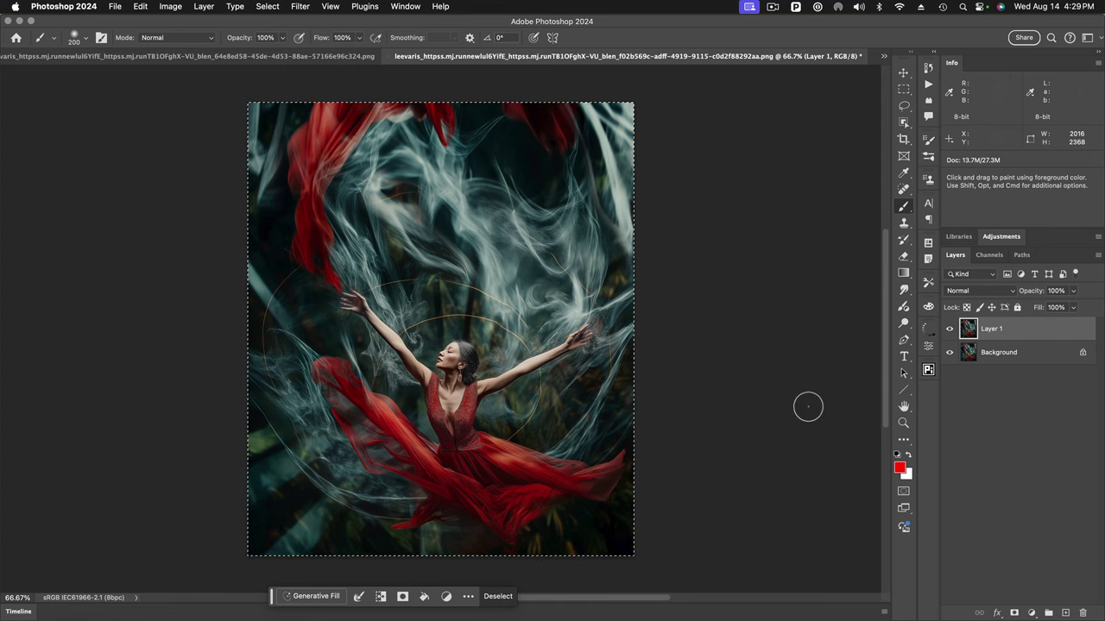
Clear the selection, add an empty layer above Layer 1, and select a 2016 × 2016 px square covering the lower part of the image
click(904, 90)
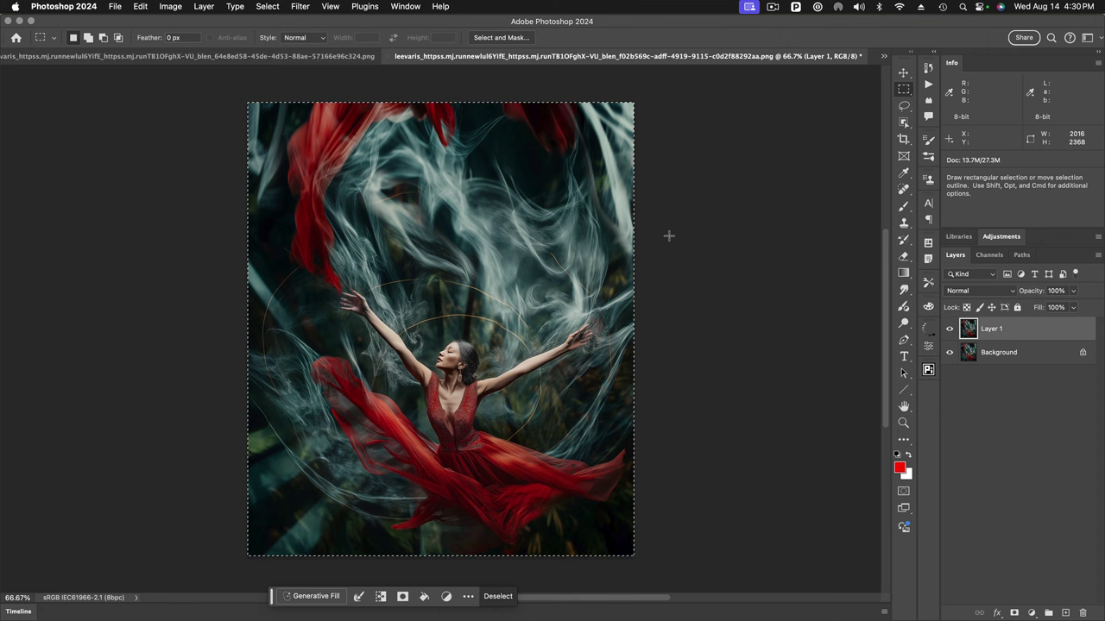
click(669, 314)
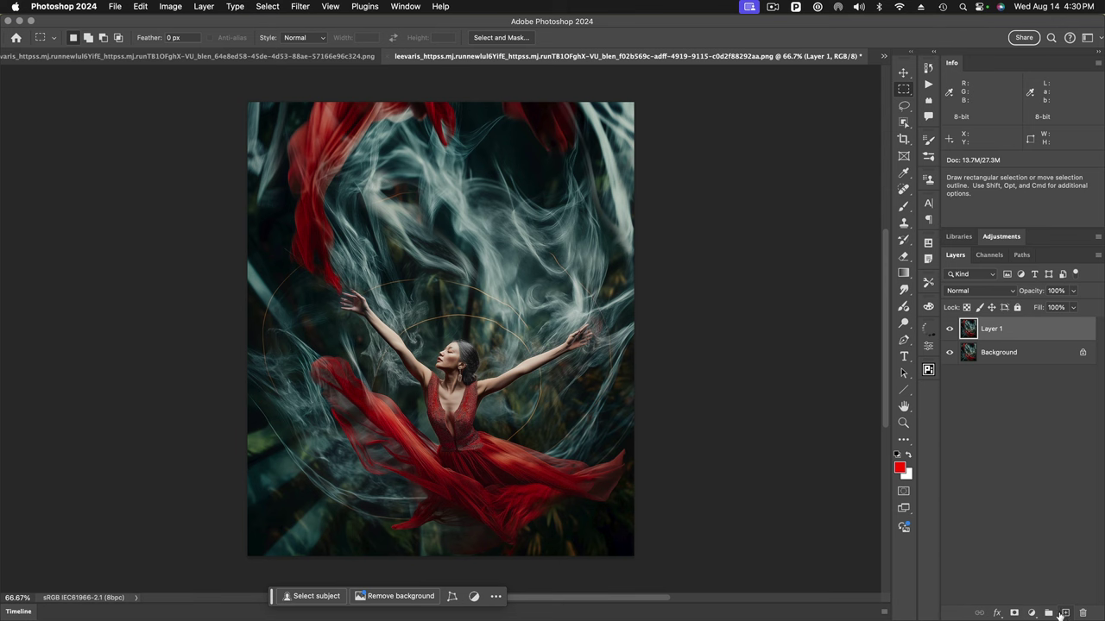
click(1064, 613)
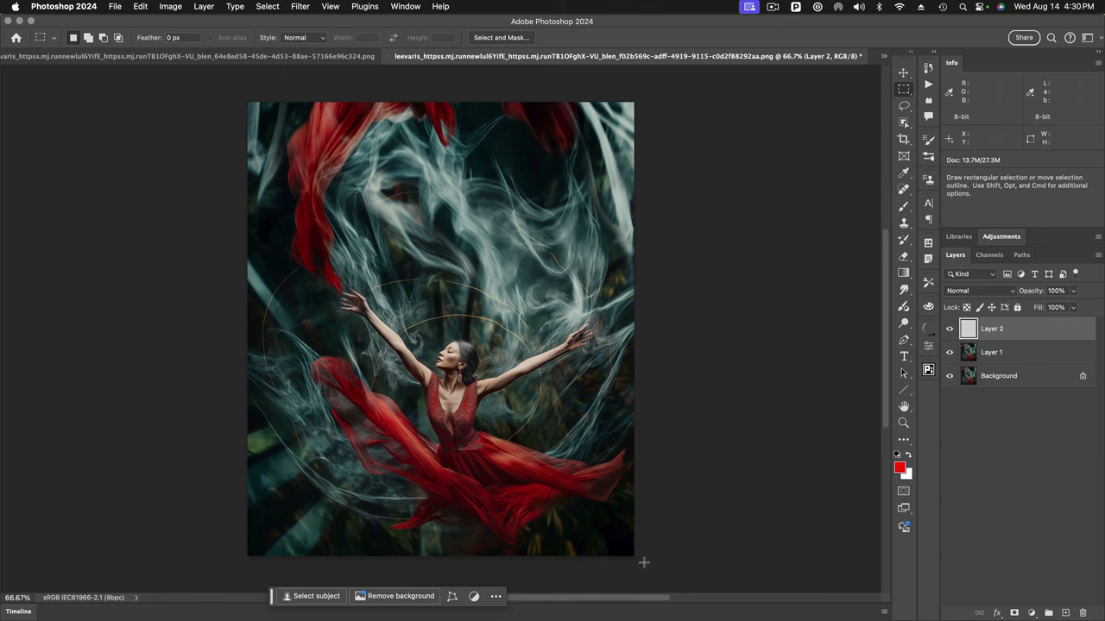
drag(643, 563, 449, 372)
drag(222, 201, 179, 148)
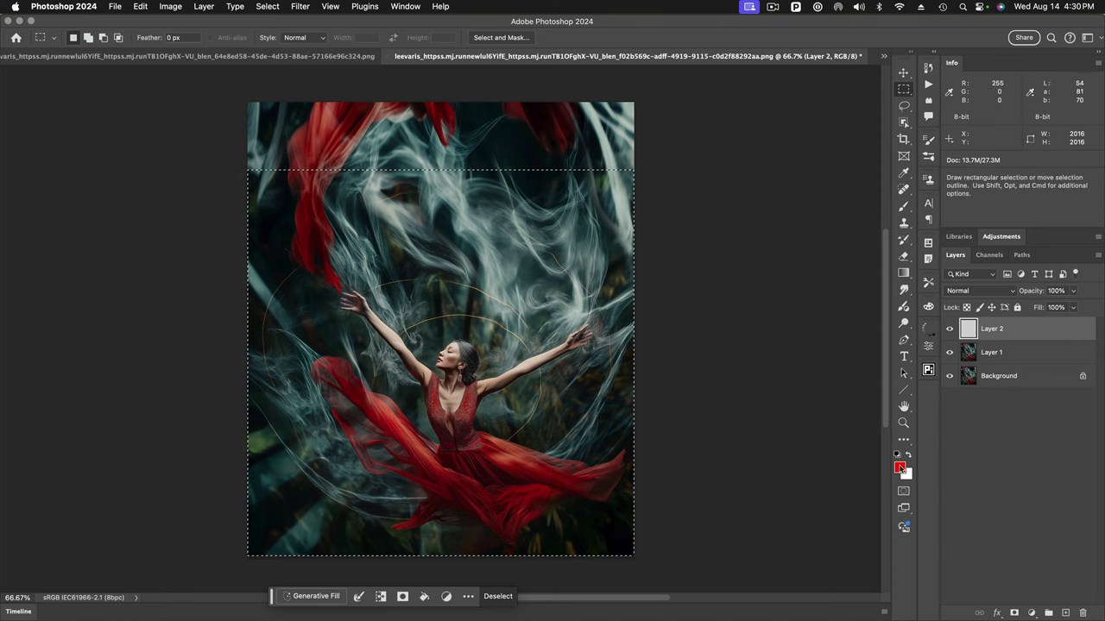
Outline the square selection on Layer 2 with a 5 px red stroke placed inside, and deselect
click(139, 6)
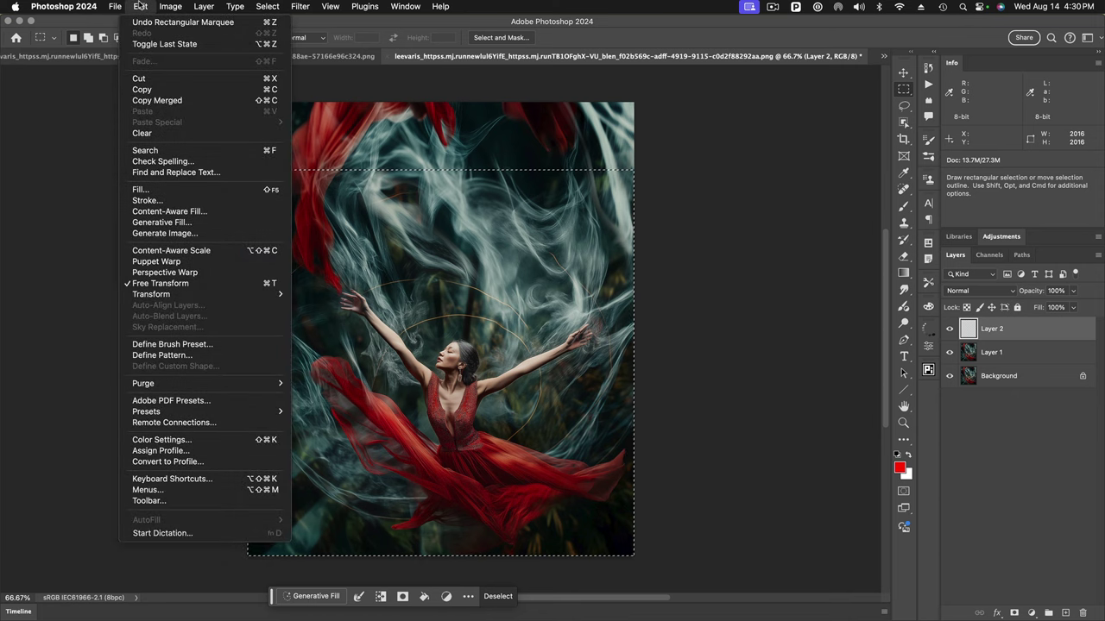
click(141, 201)
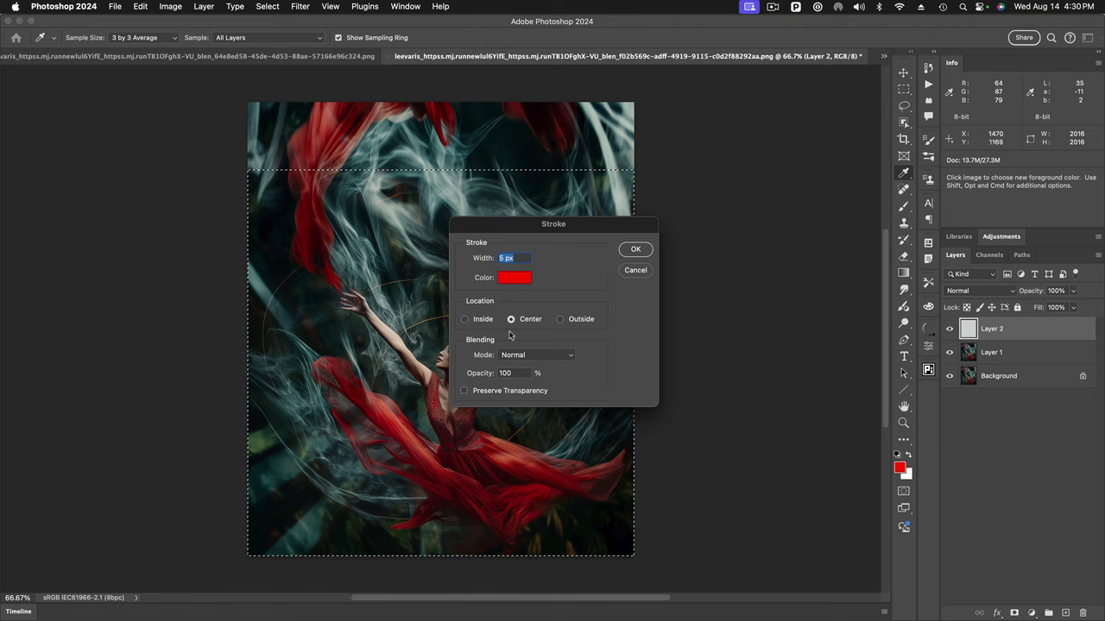
click(466, 319)
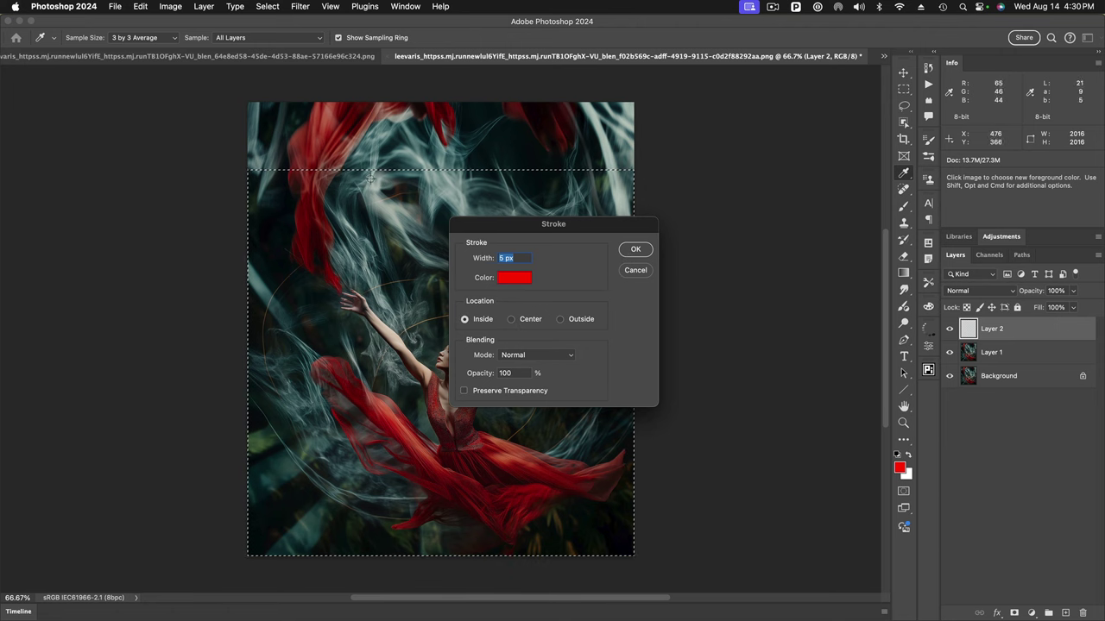
click(631, 250)
key(m)
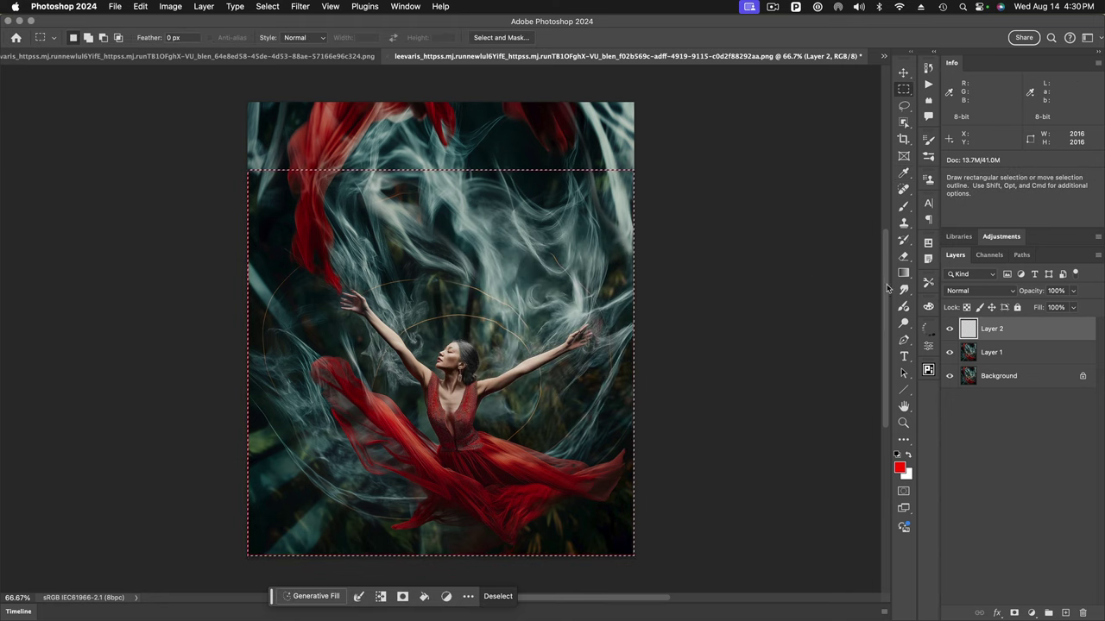
key(super+d)
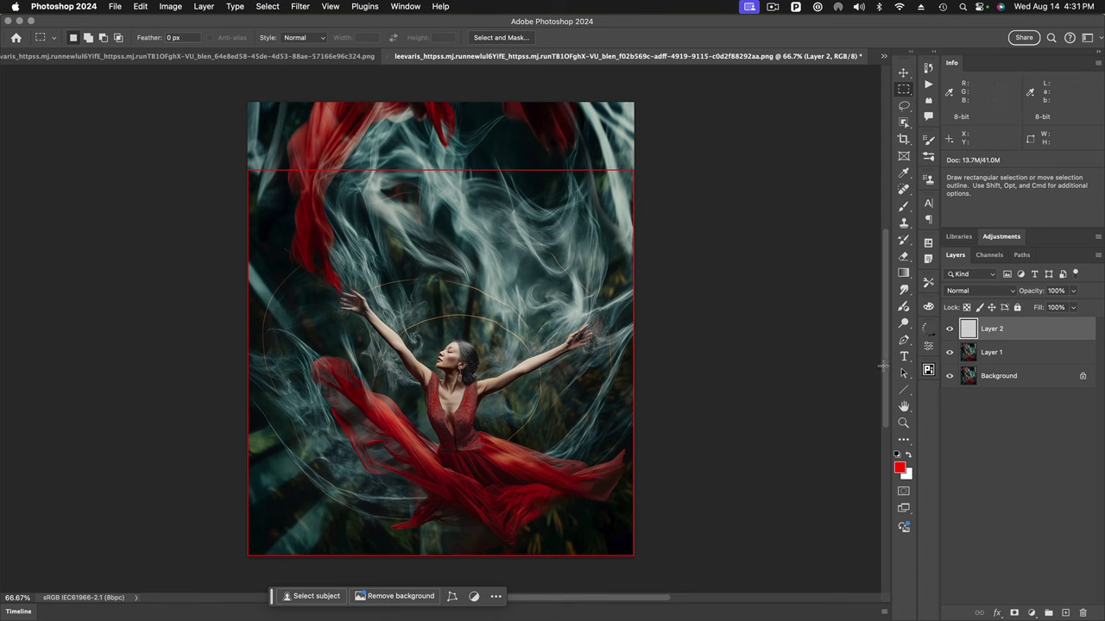
Select the upper 2016 × 932 px of Layer 1 above the dancer's hands and squash it to 62.23% height, down to the red line
click(967, 352)
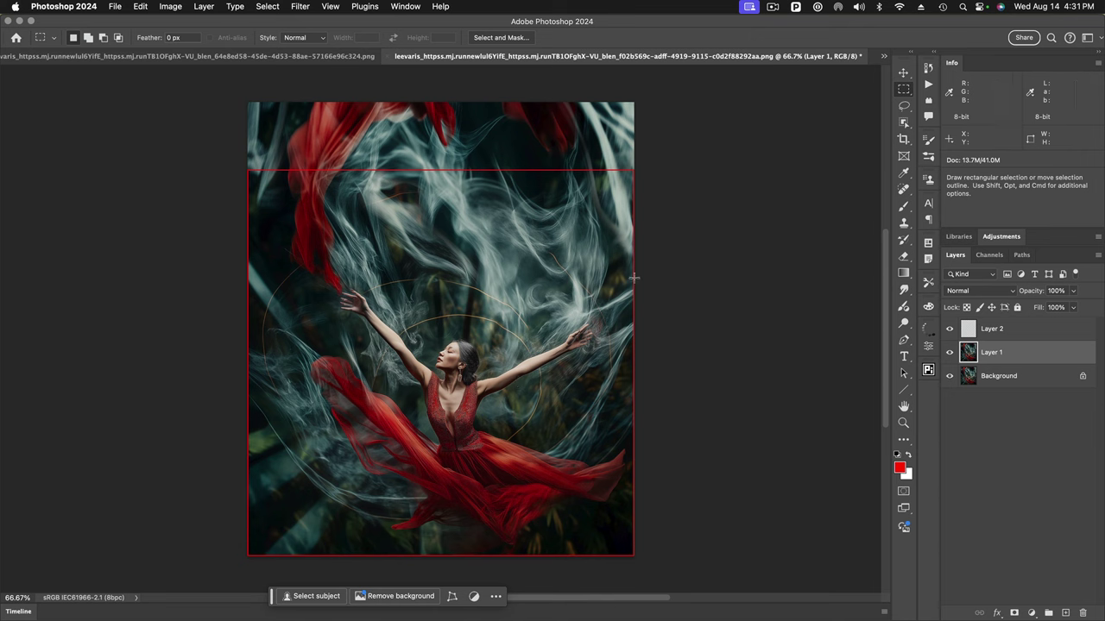
drag(635, 279, 218, 81)
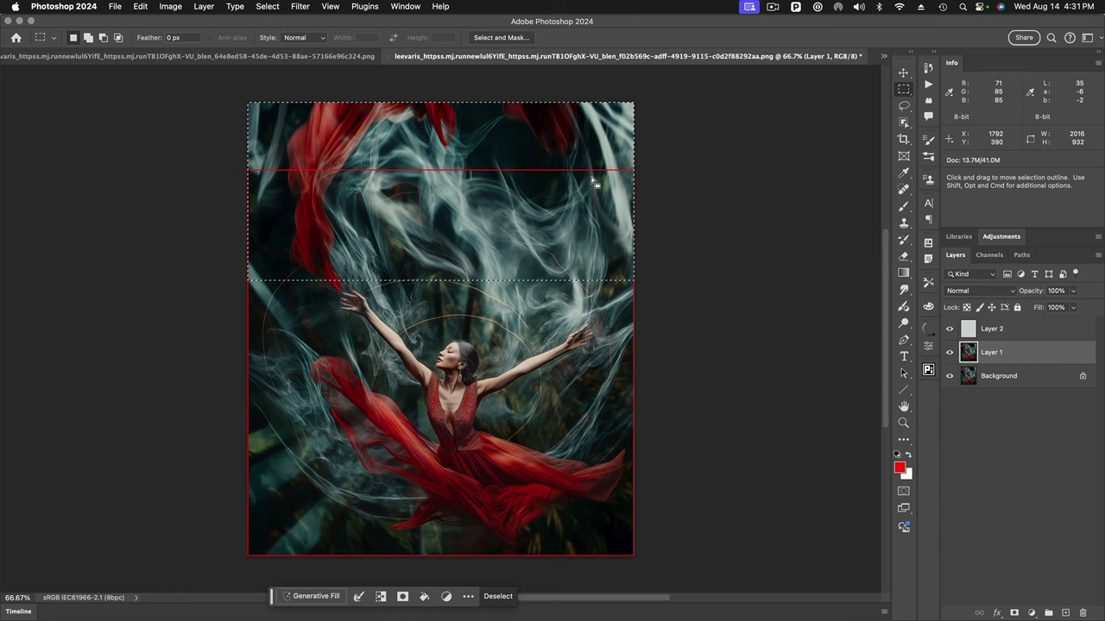
key(super+t)
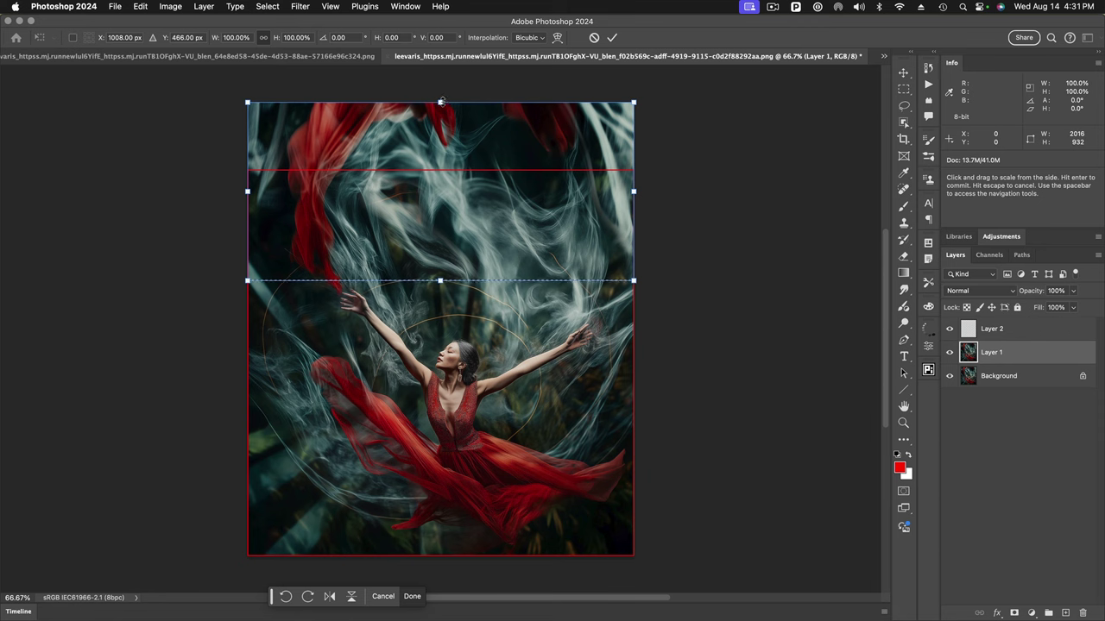
drag(440, 102, 440, 169)
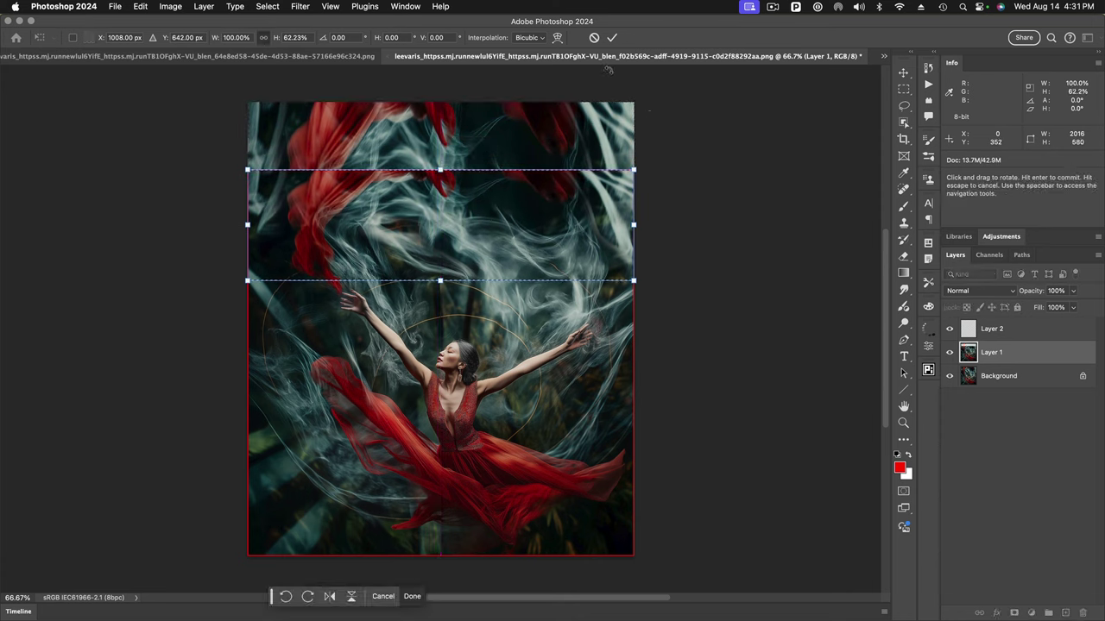
click(615, 38)
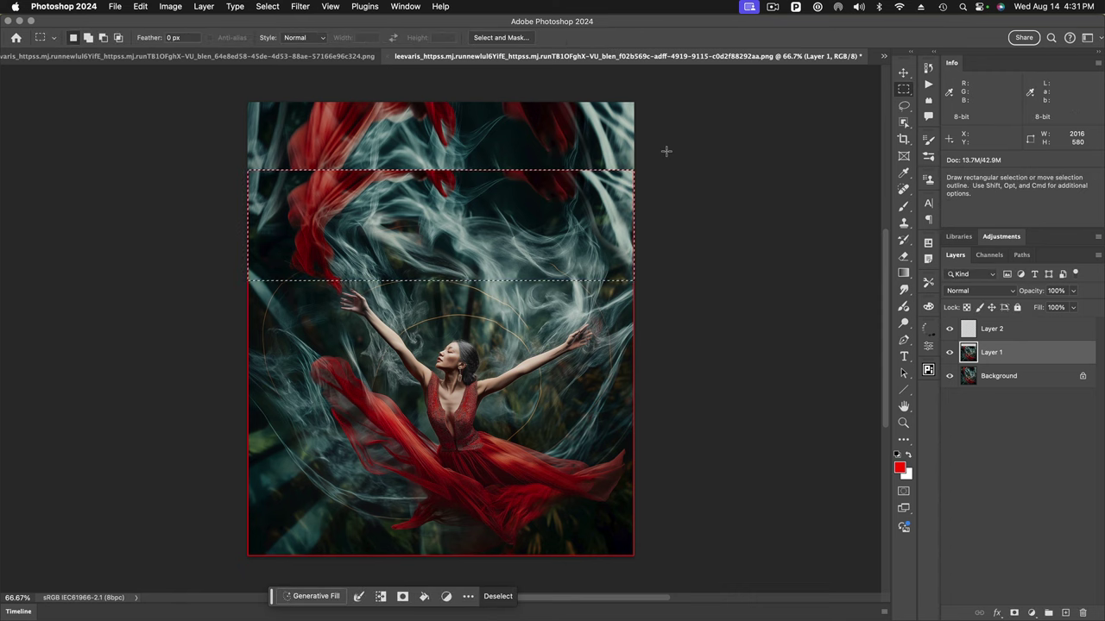
Check the squashed Layer 1 on its own by hiding and reshowing the Background, and clear the selection
click(949, 375)
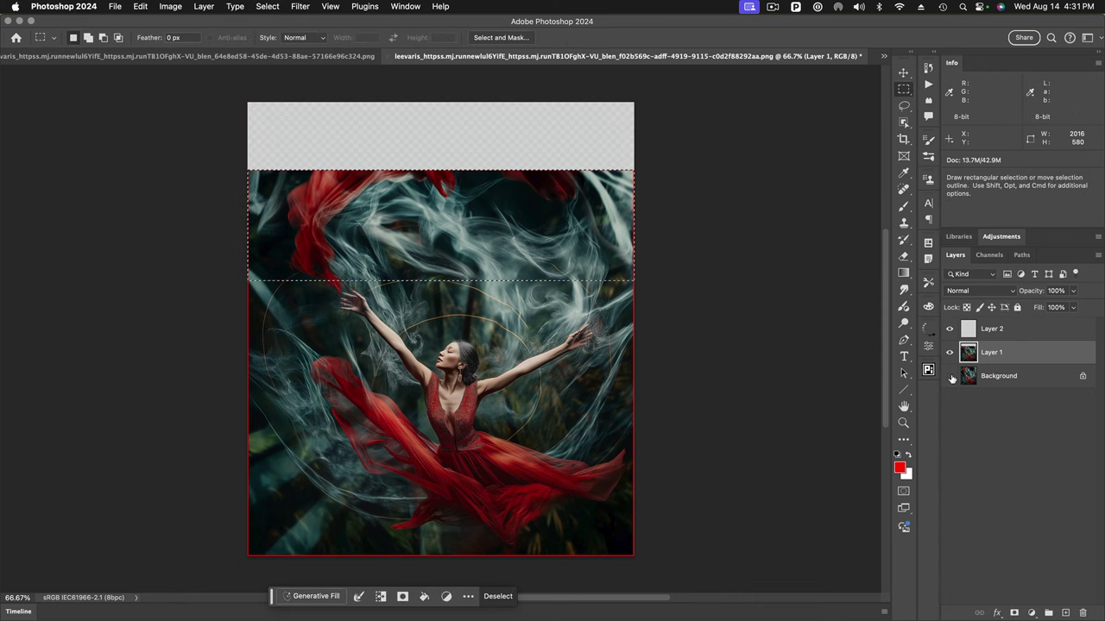
click(753, 458)
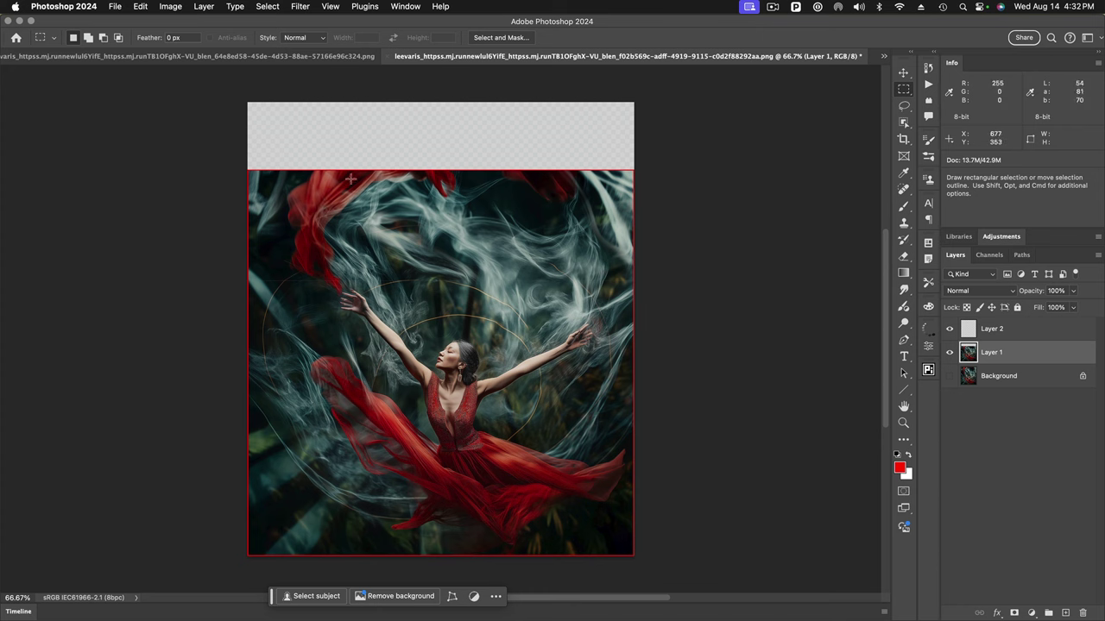
click(951, 377)
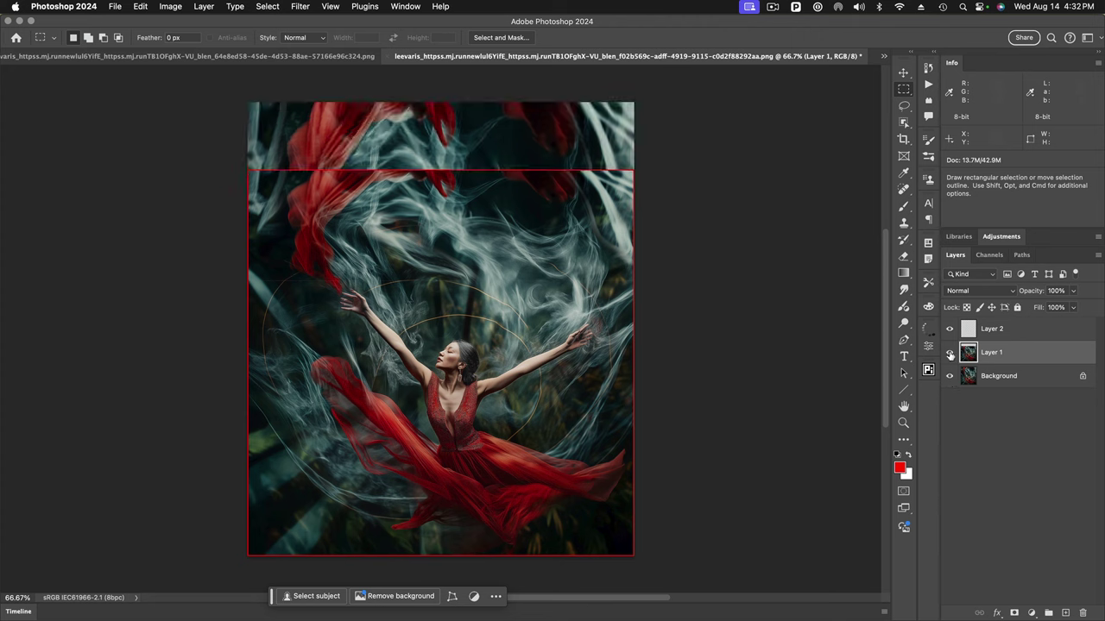
Hide Layer 1 and Layer 2, and lasso the red fabric above the dancer's raised hand on the Background layer
click(949, 353)
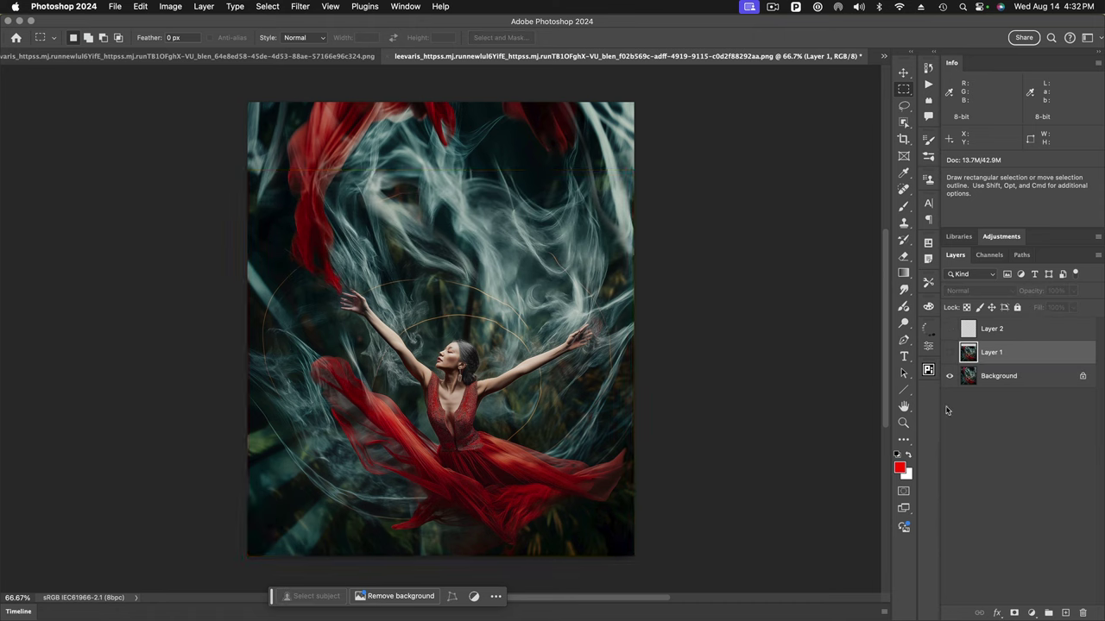
click(975, 377)
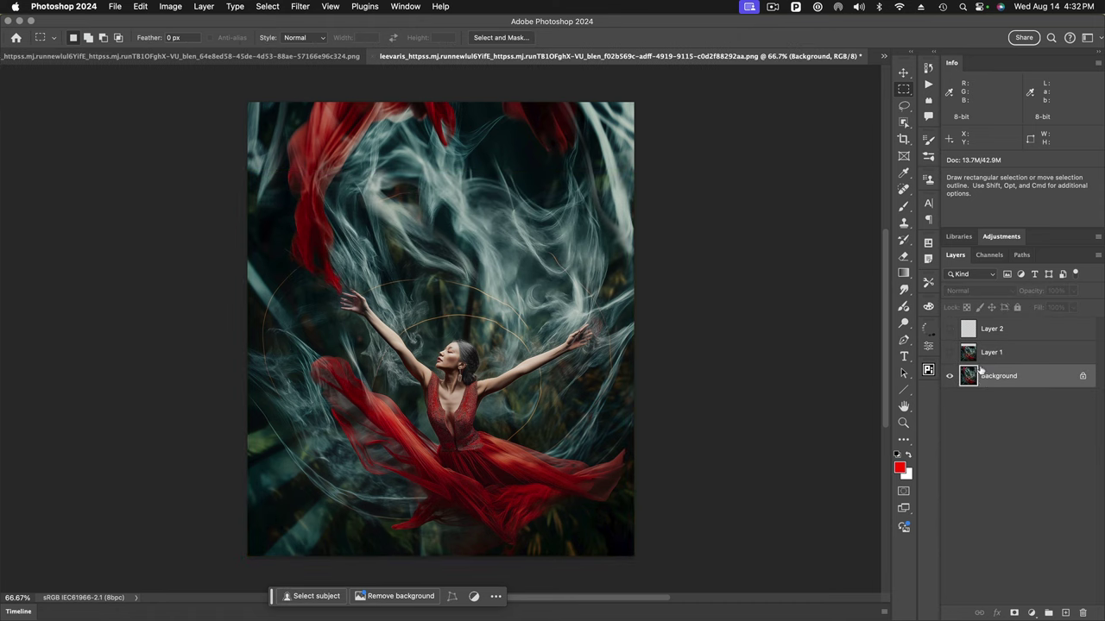
click(903, 106)
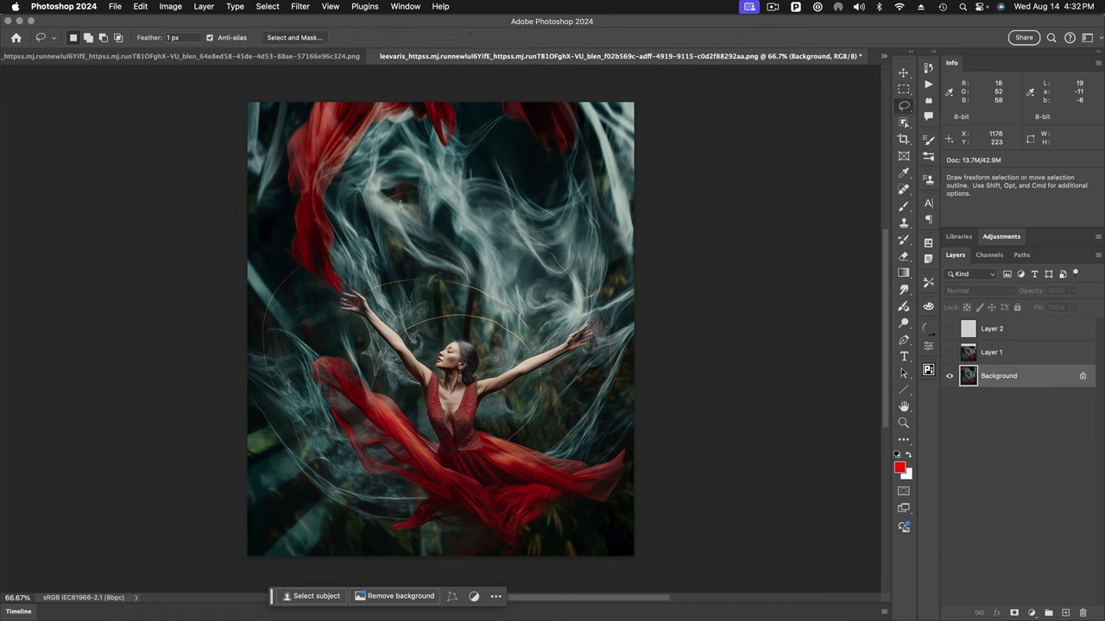
mouse_move(335, 298)
mouse_down()
mouse_move(336, 193)
mouse_move(355, 155)
mouse_move(403, 123)
mouse_move(443, 154)
mouse_move(467, 129)
mouse_move(464, 102)
mouse_move(311, 93)
mouse_move(283, 135)
mouse_move(279, 197)
mouse_move(293, 272)
mouse_move(333, 297)
mouse_up()
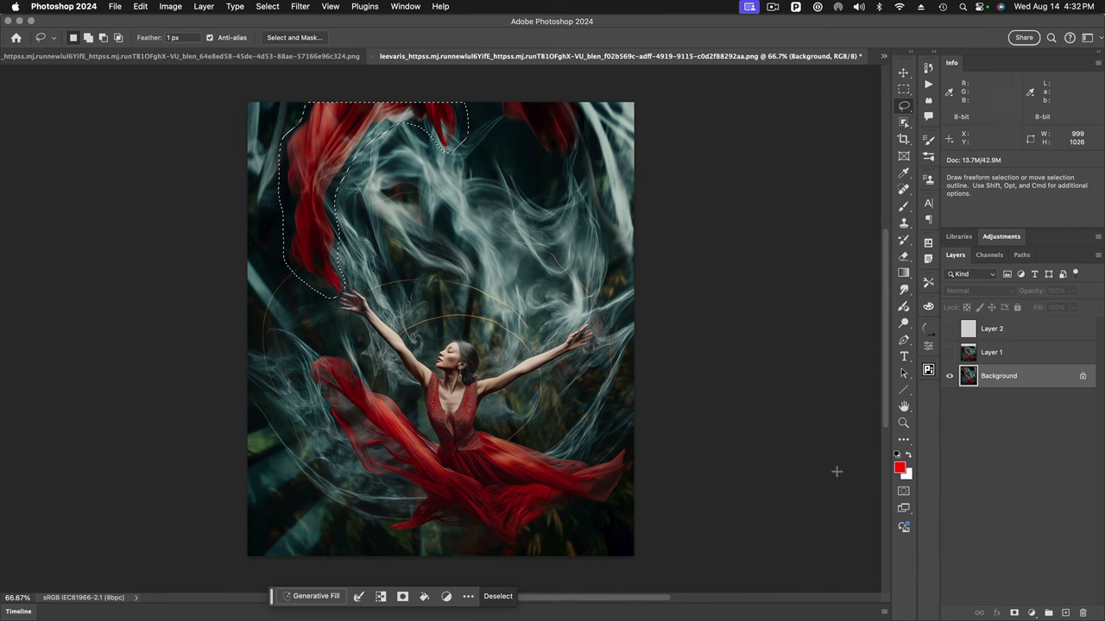
Soften the edges of the fabric selection with a Gaussian Blur in Quick Mask mode, and return to the standard selection
click(901, 489)
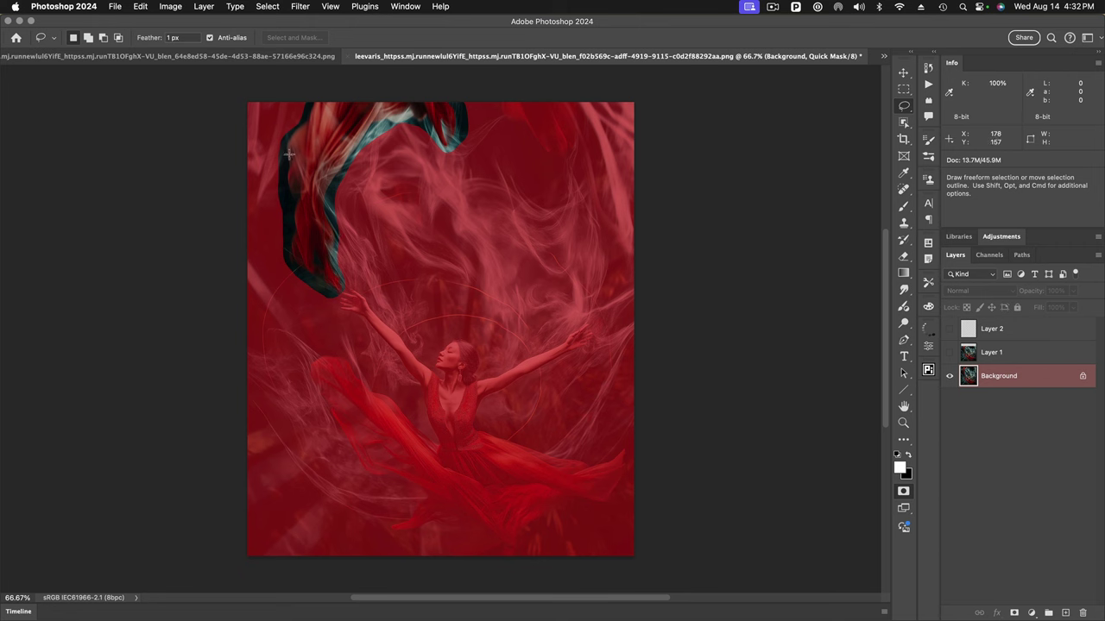
click(300, 6)
mouse_move(315, 145)
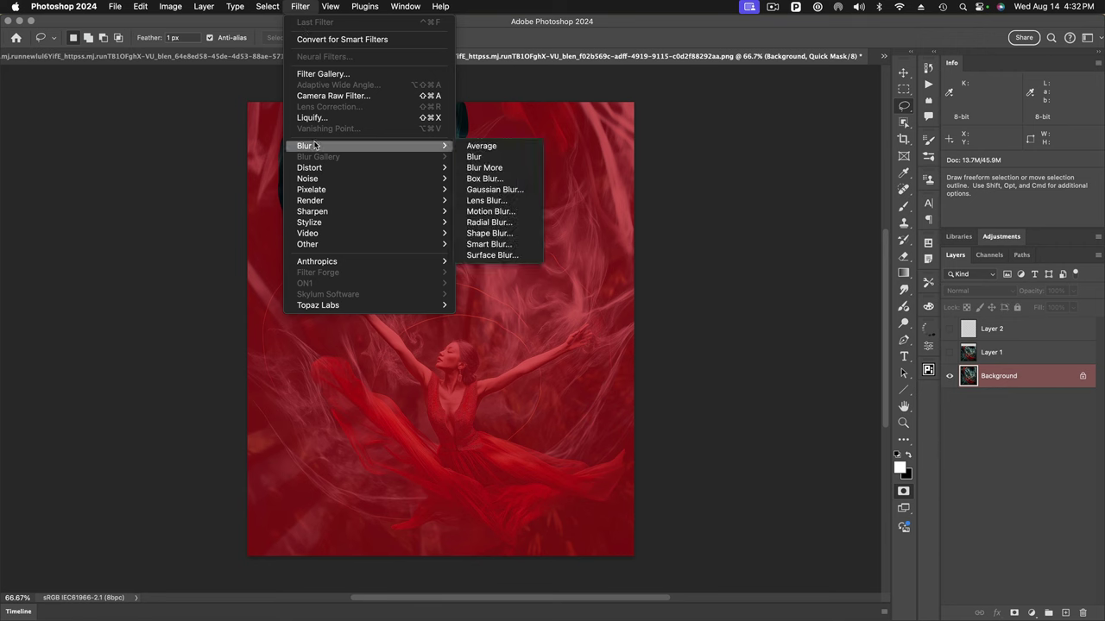
mouse_move(449, 147)
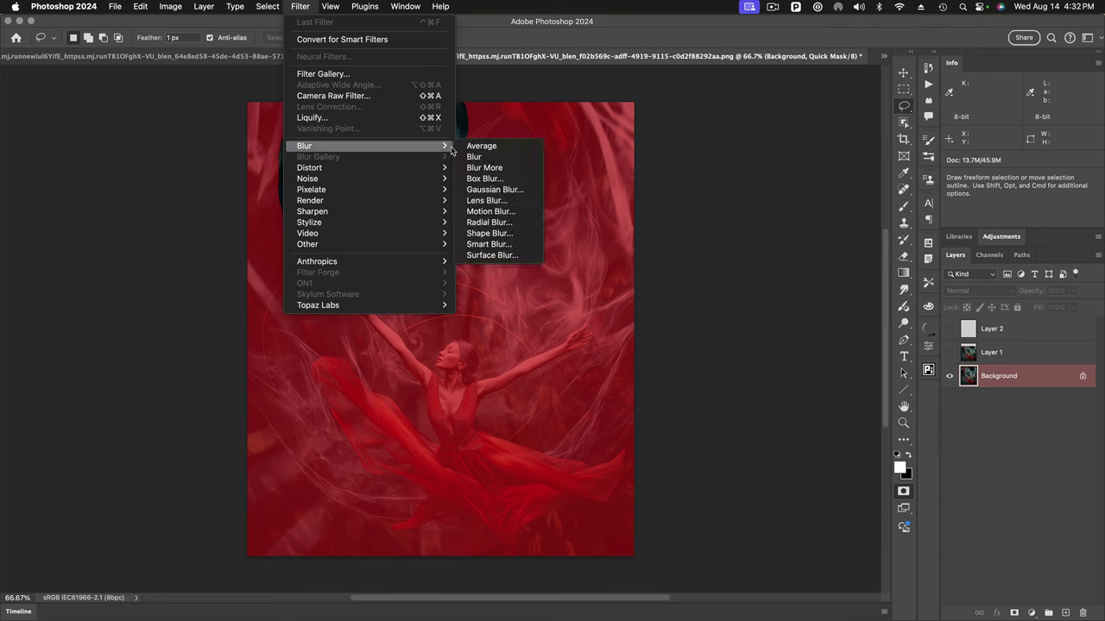
click(496, 189)
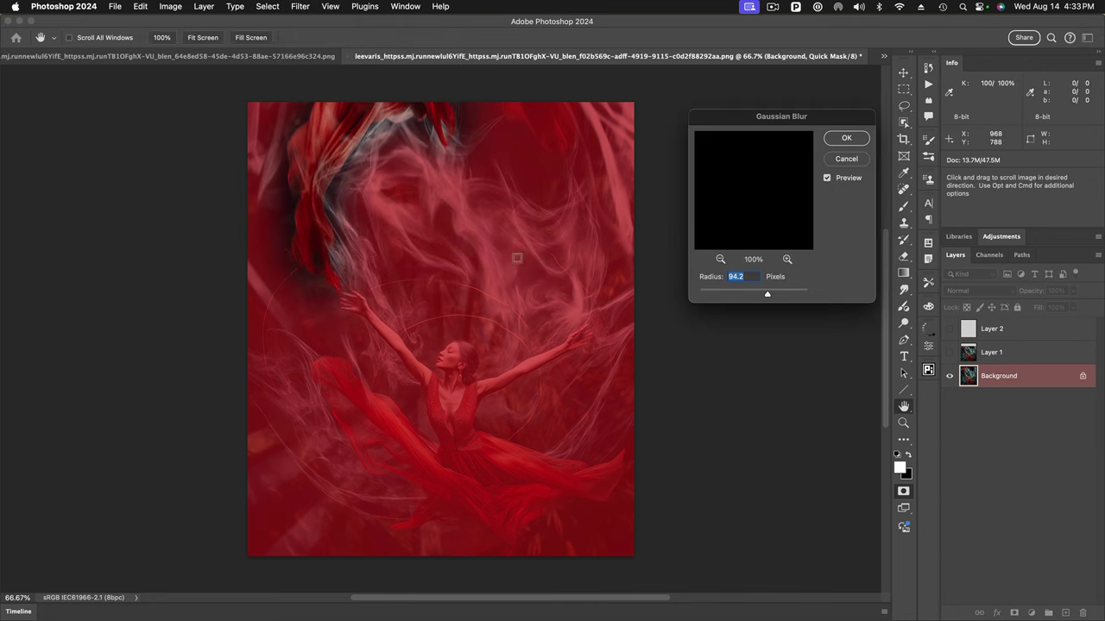
drag(762, 296, 748, 294)
super+click(327, 177)
super+click(407, 193)
super+click(451, 253)
drag(452, 253, 460, 291)
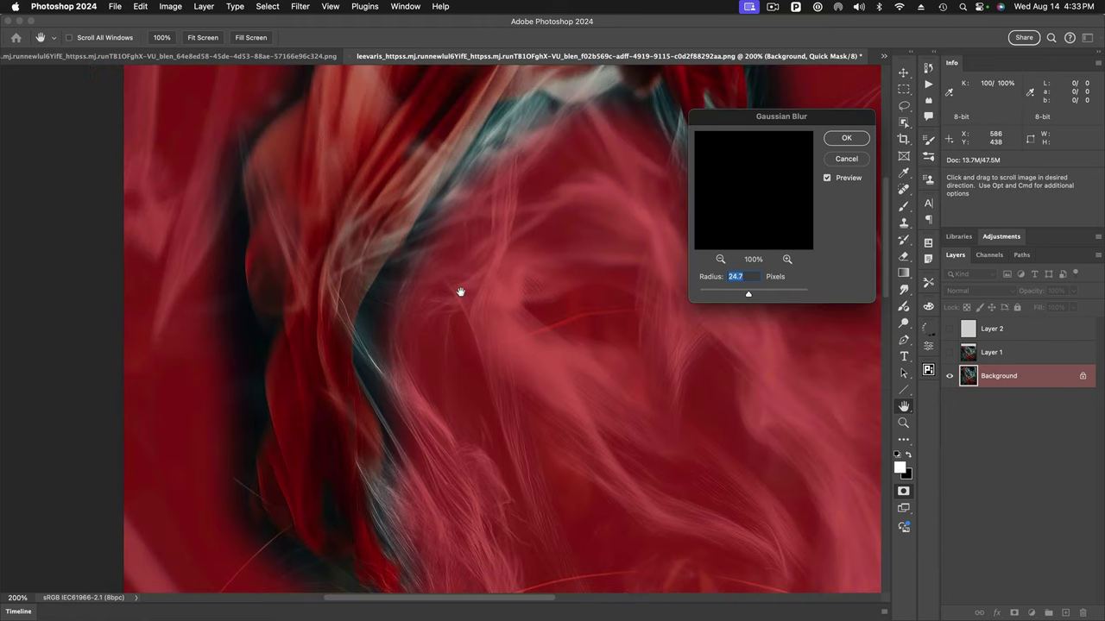
drag(748, 296, 756, 296)
click(841, 142)
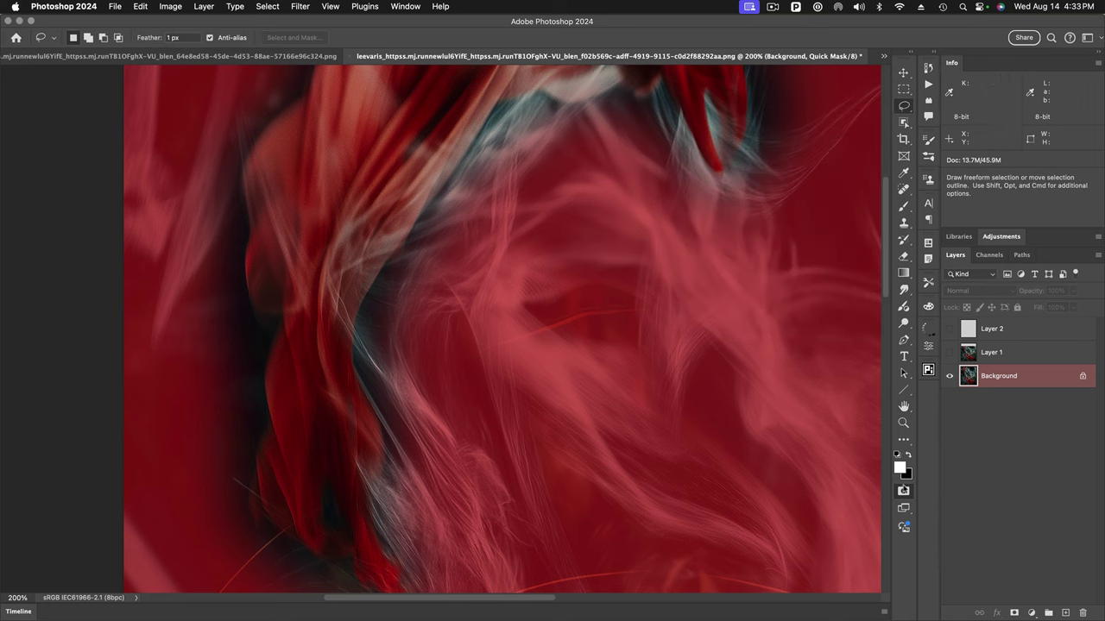
click(904, 492)
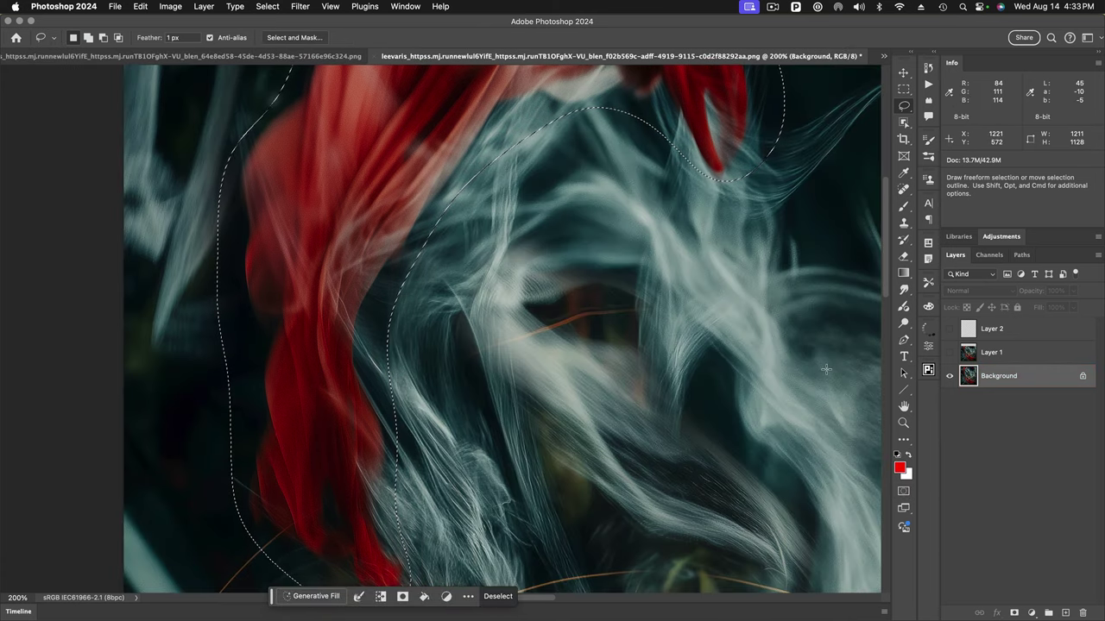
Copy the feathered red fabric selection from the Background onto its own new layer
key(super+minus)
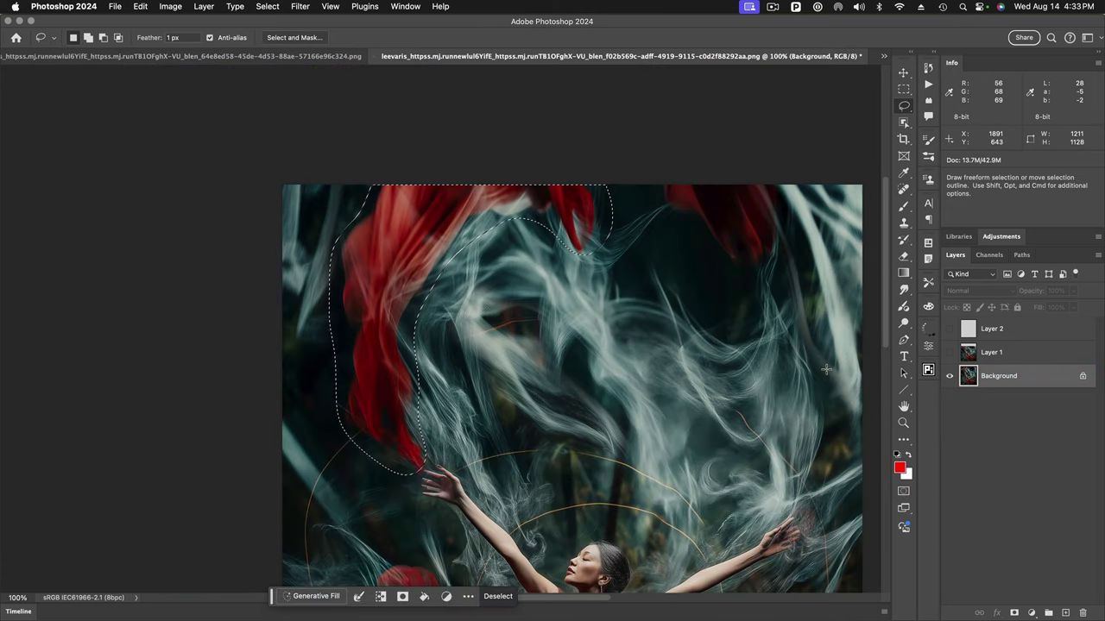
scroll(826, 370, down, 3)
scroll(826, 370, right, 4)
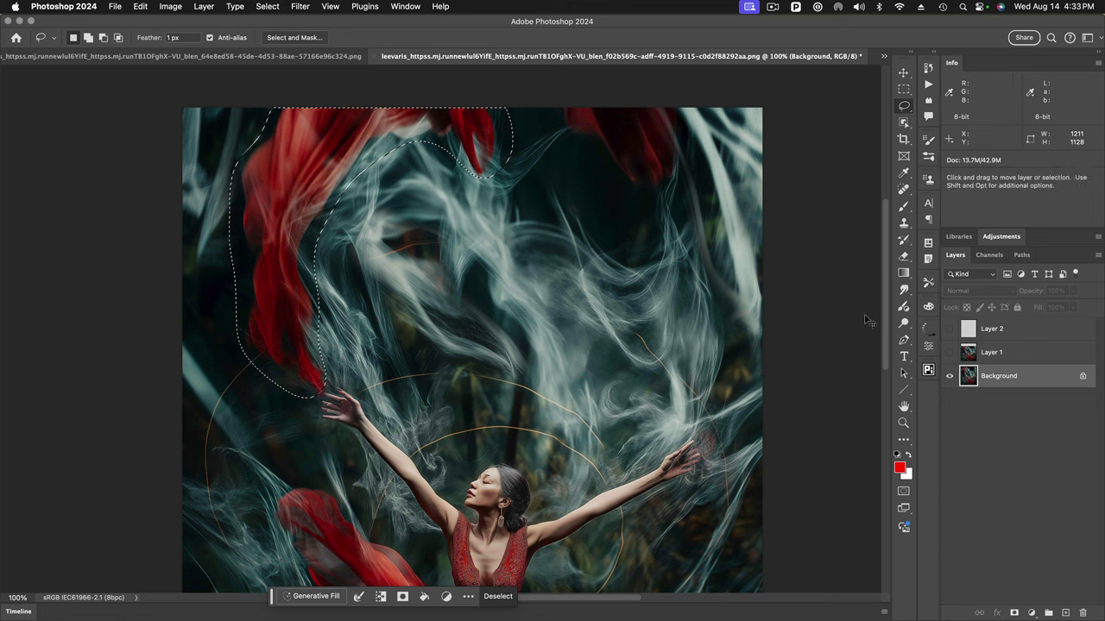
key(super+j)
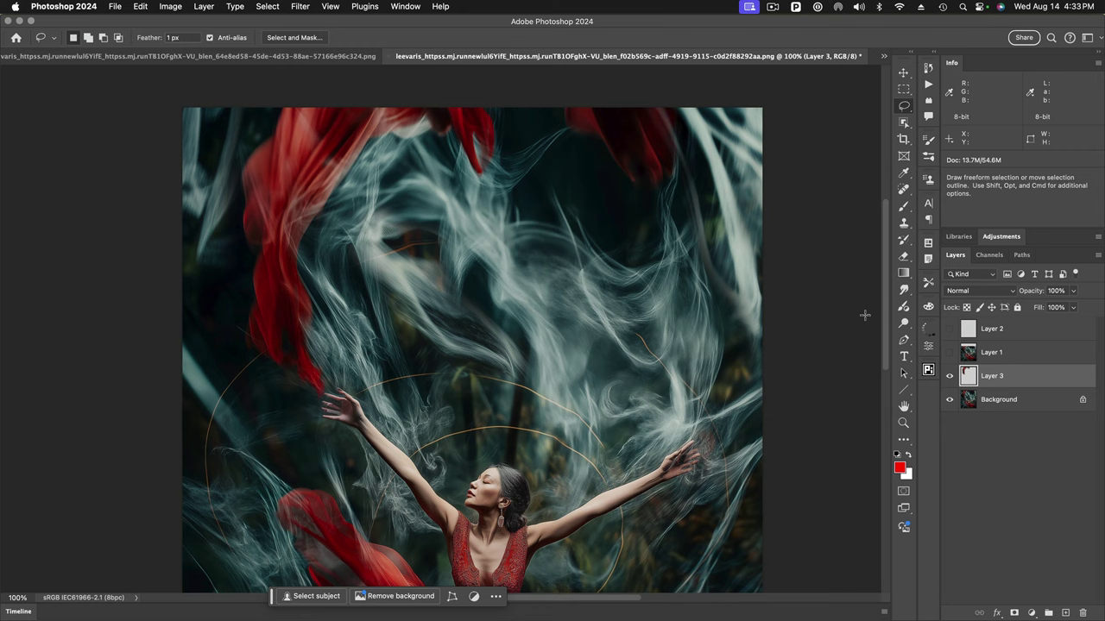
Inspect the copied red fabric on its own, and place Layer 3 above Layer 1 with both layers visible
click(950, 401)
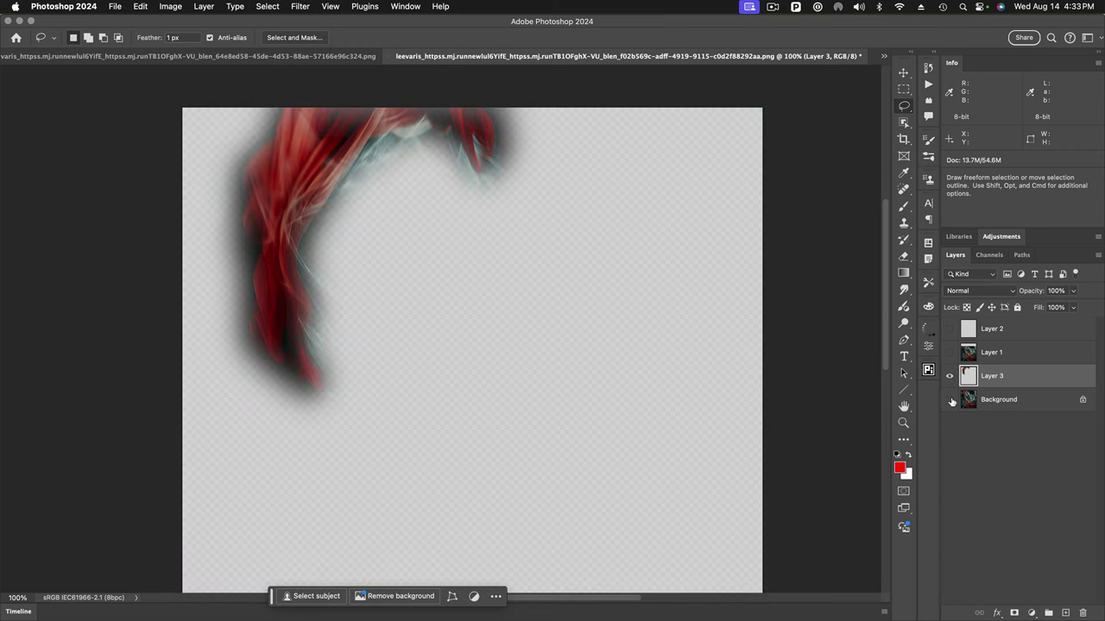
click(950, 401)
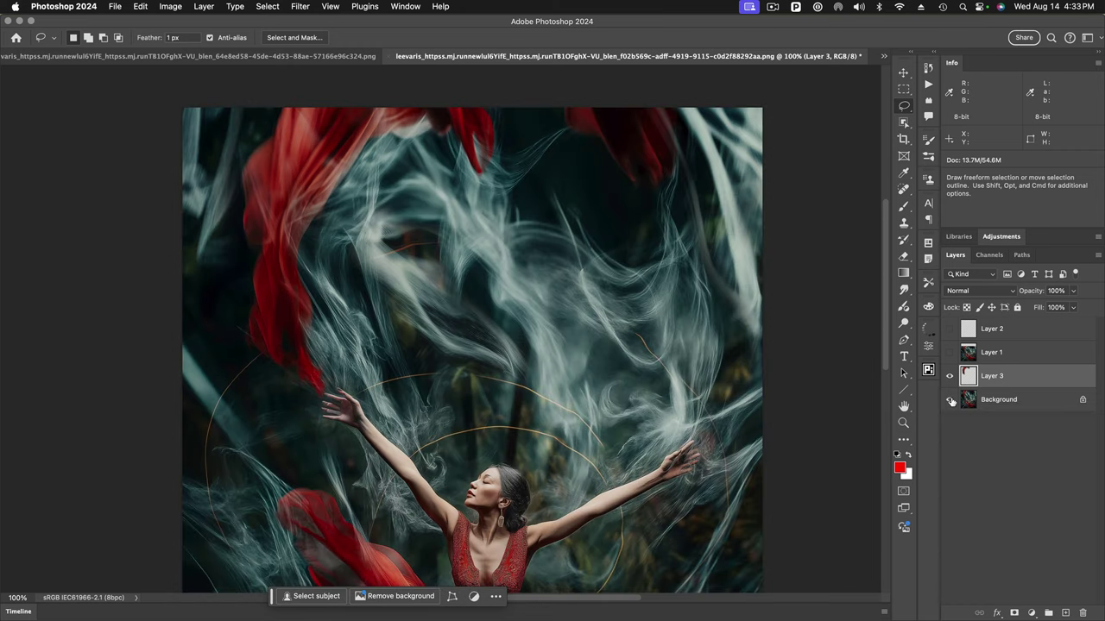
drag(969, 377, 966, 350)
drag(966, 350, 968, 350)
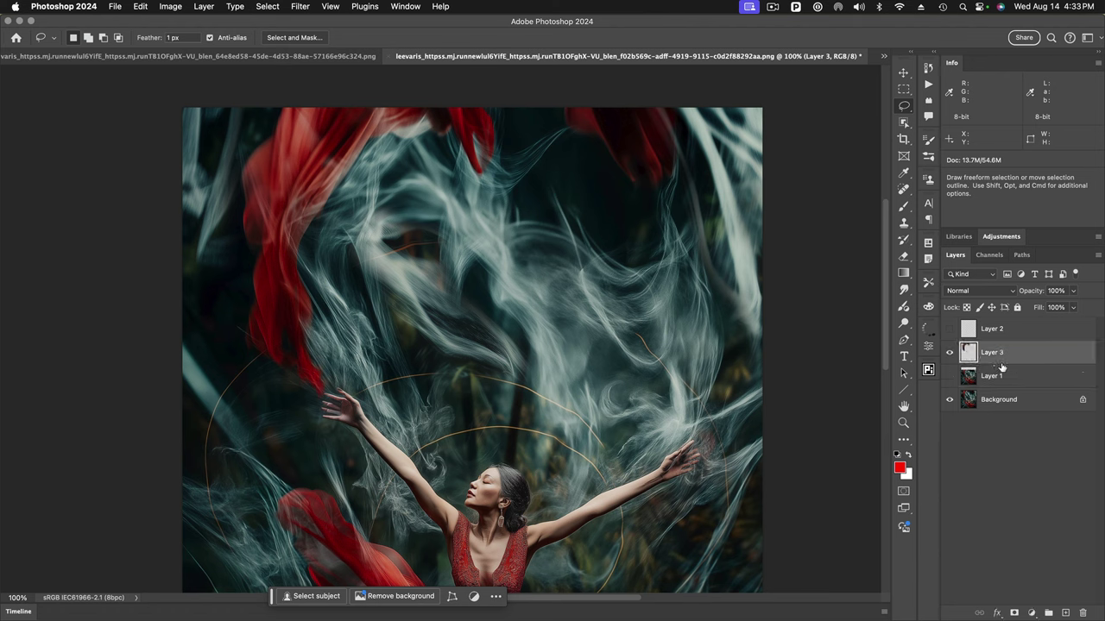
click(948, 376)
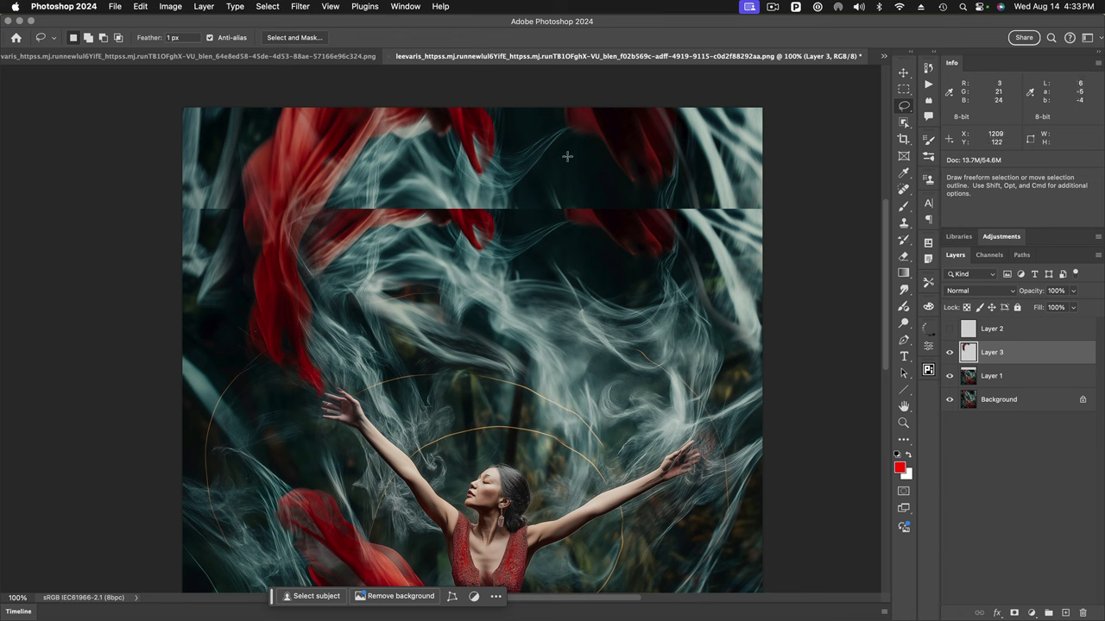
click(948, 353)
click(948, 353)
Free-transform the Layer 3 fabric with a horizontal skew of about -8.4°, a height of about 88%, and a rotation of about 9°
key(super)
key(super+t)
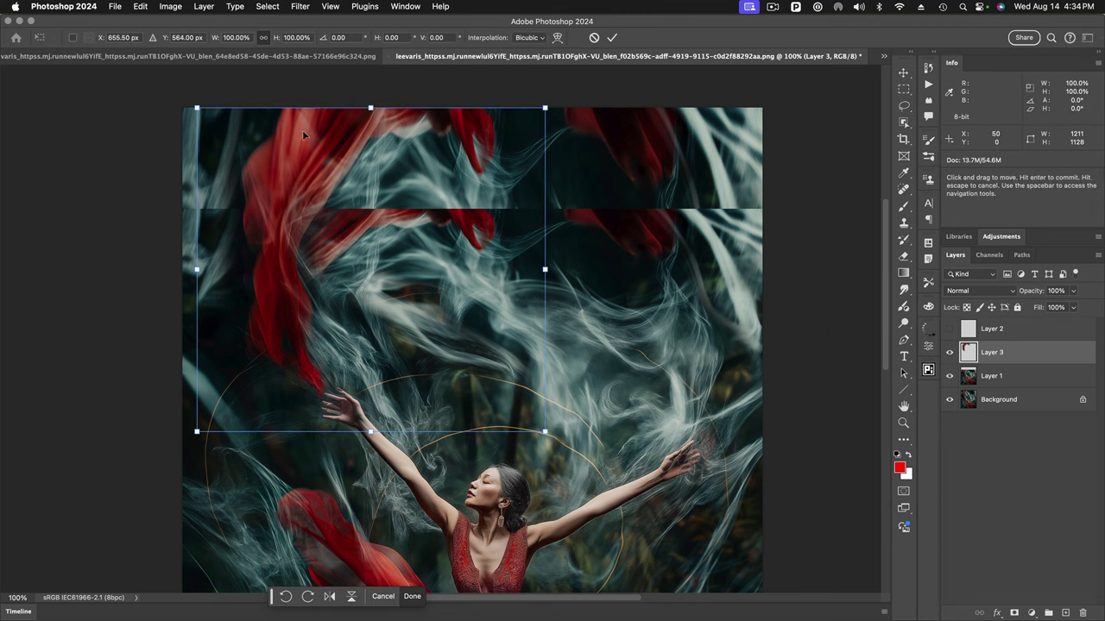
right_click(415, 155)
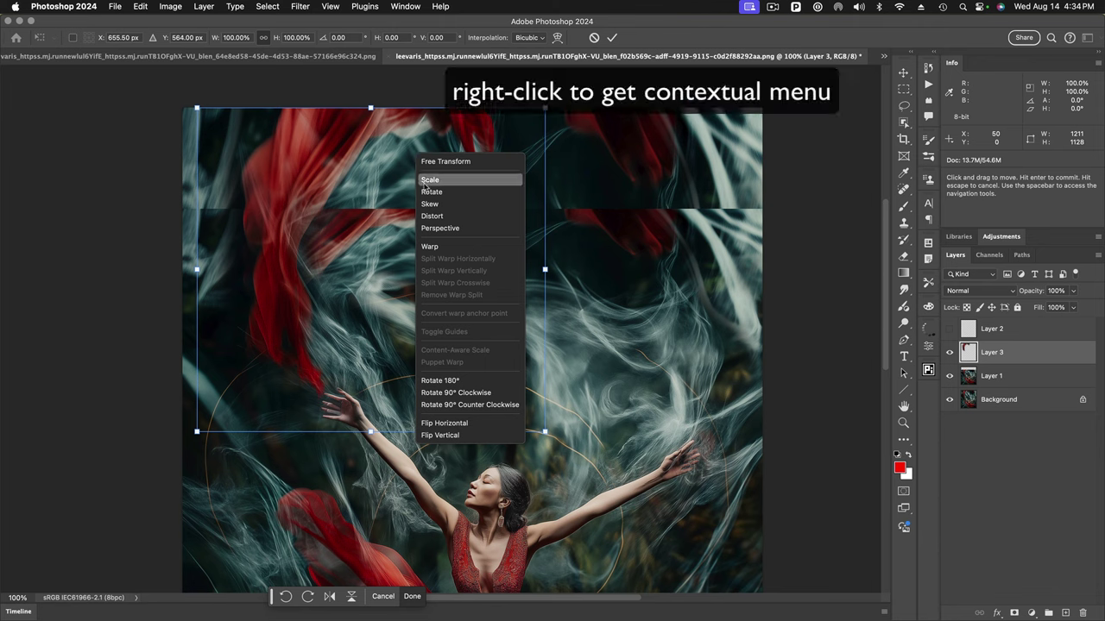
click(436, 204)
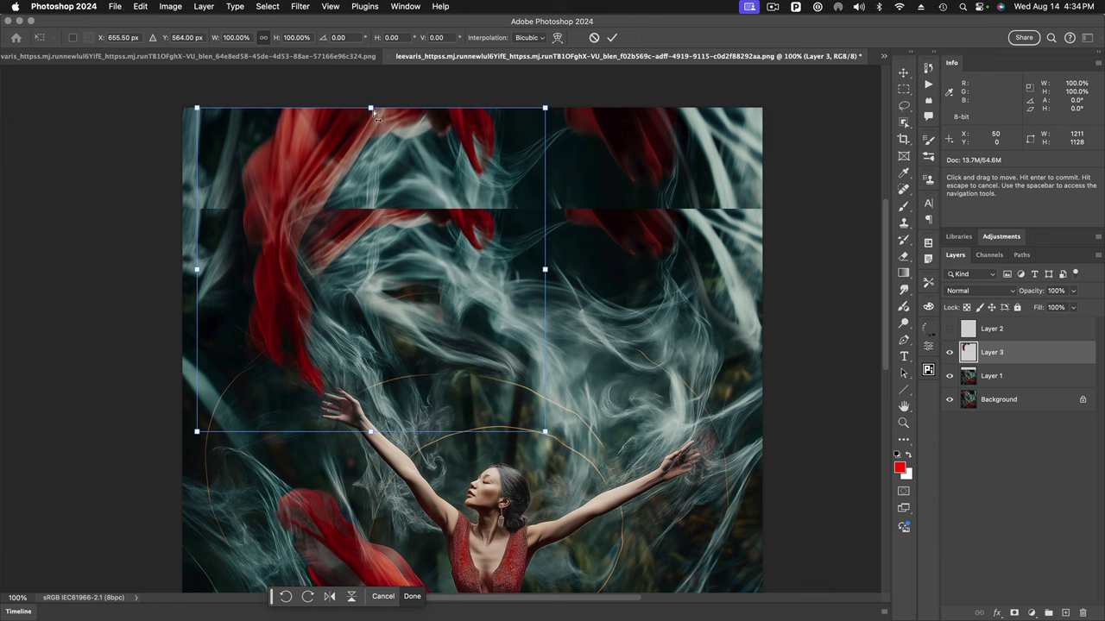
drag(371, 109, 424, 113)
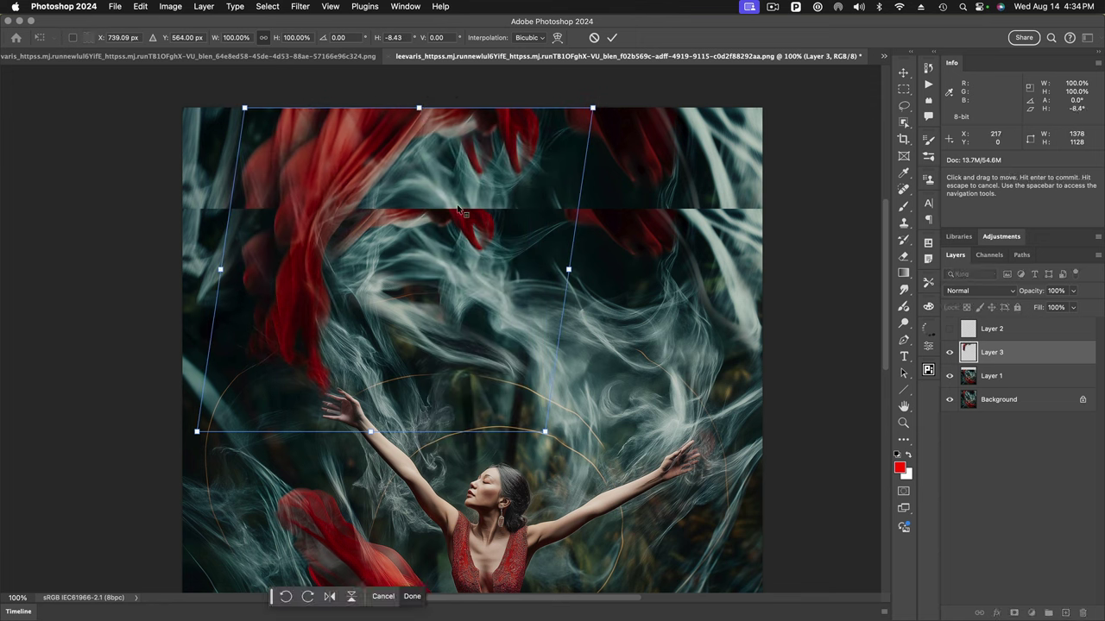
right_click(452, 249)
click(471, 252)
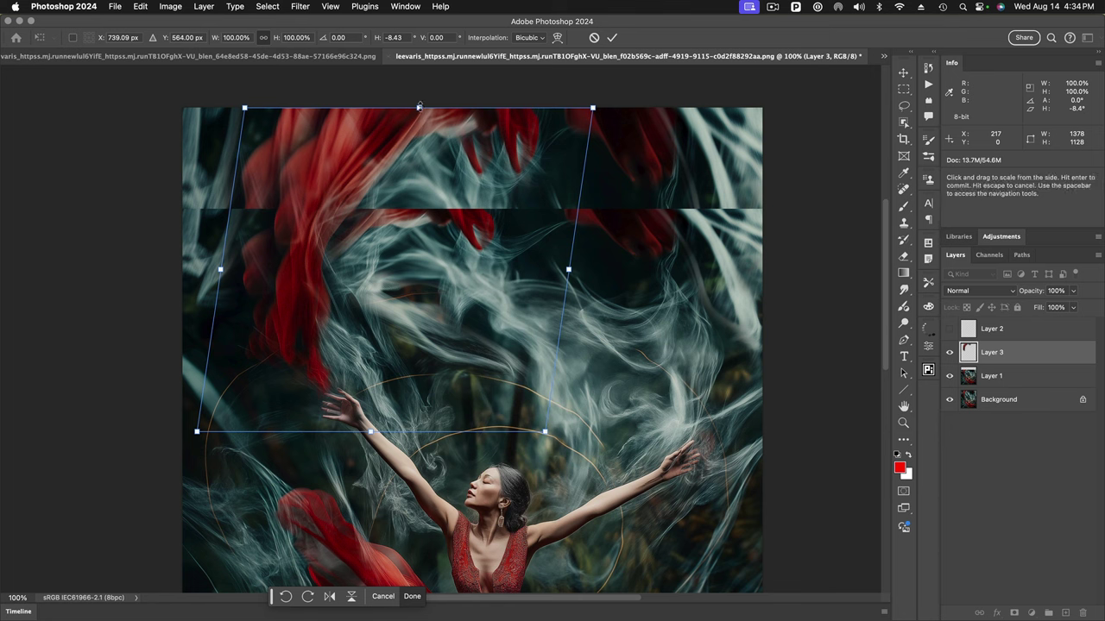
drag(419, 106, 414, 146)
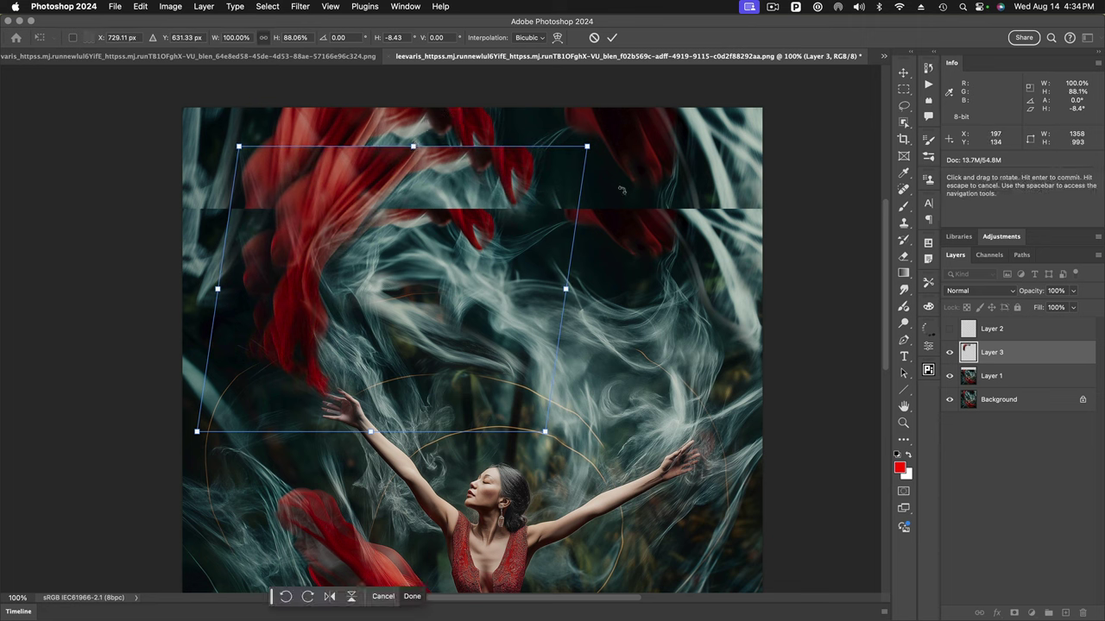
drag(606, 164, 632, 211)
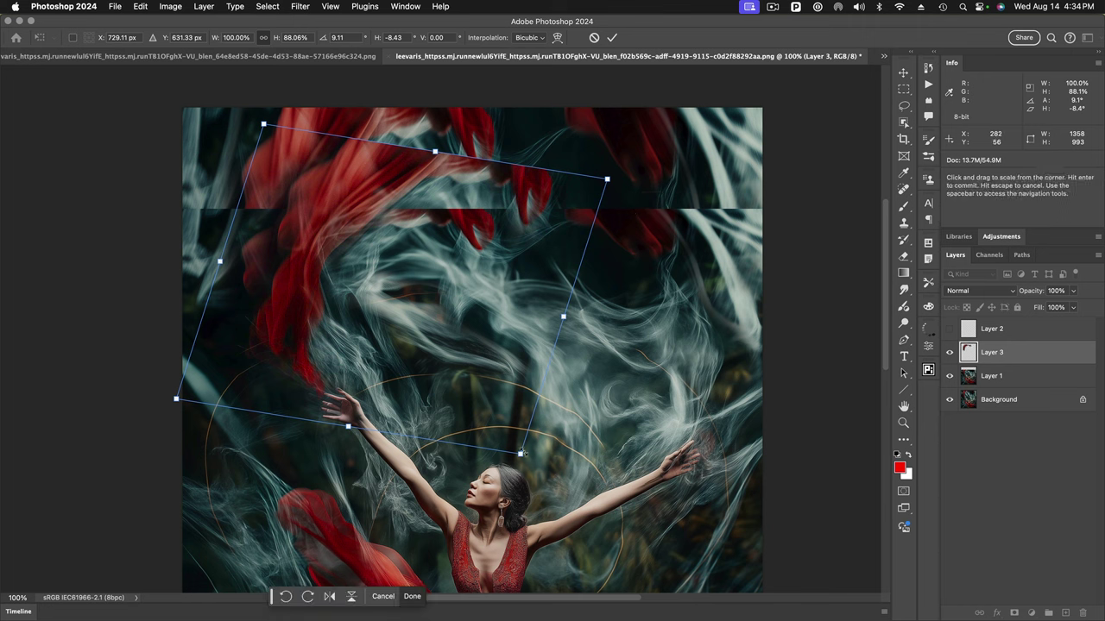
Distort the Layer 3 fabric so it arcs from the dancer's raised hand toward the lowered top edge, and apply the transform
right_click(323, 192)
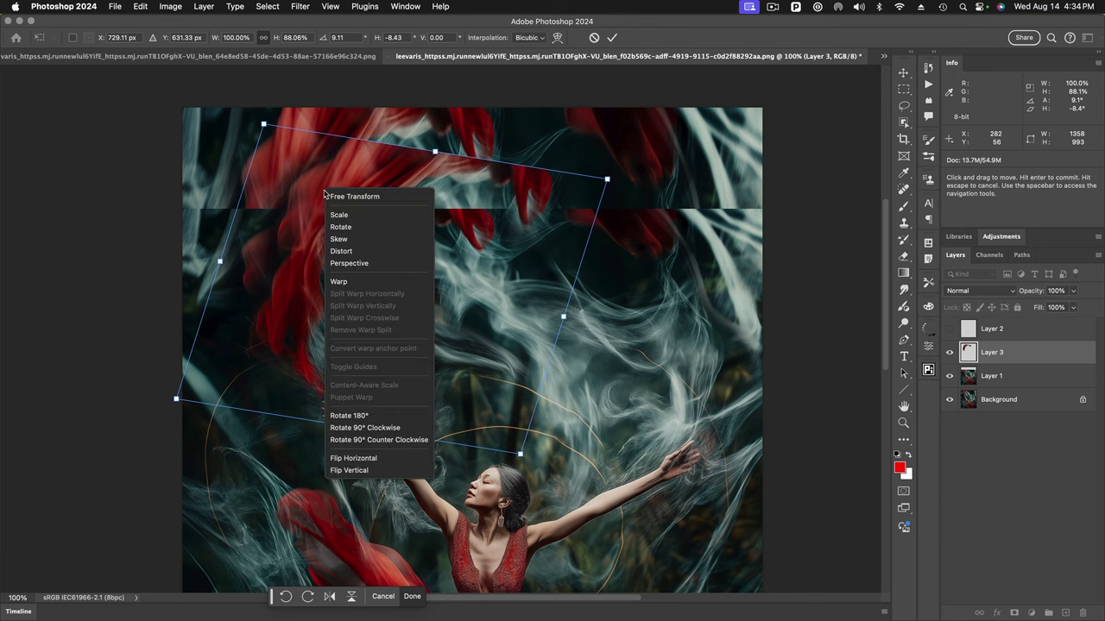
click(346, 251)
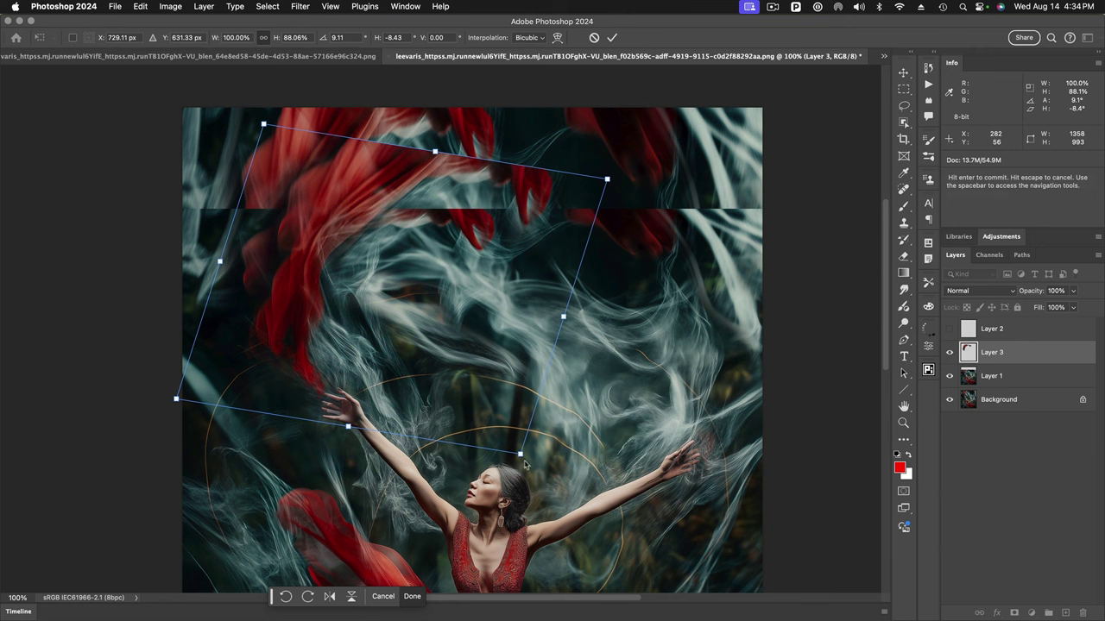
drag(524, 465, 539, 523)
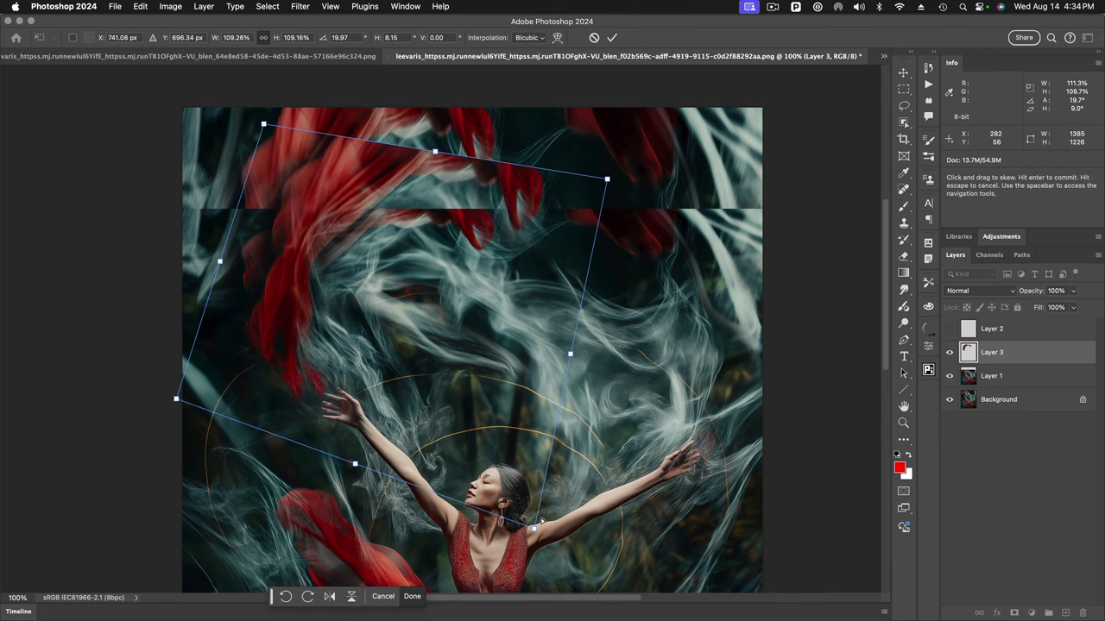
drag(608, 180, 604, 284)
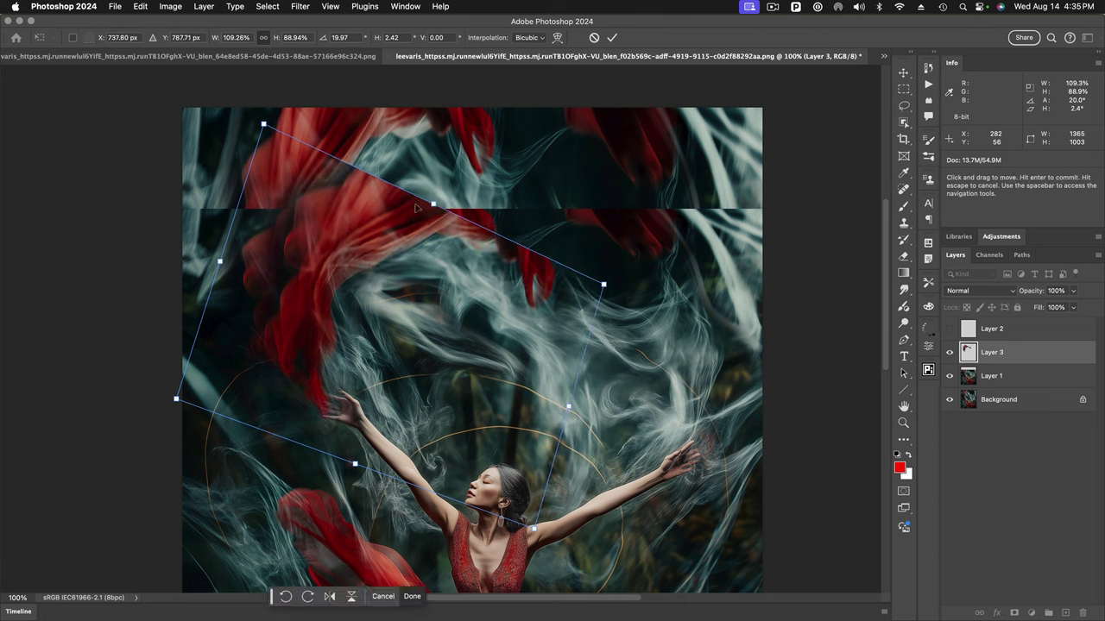
drag(263, 125, 295, 125)
drag(331, 314, 290, 296)
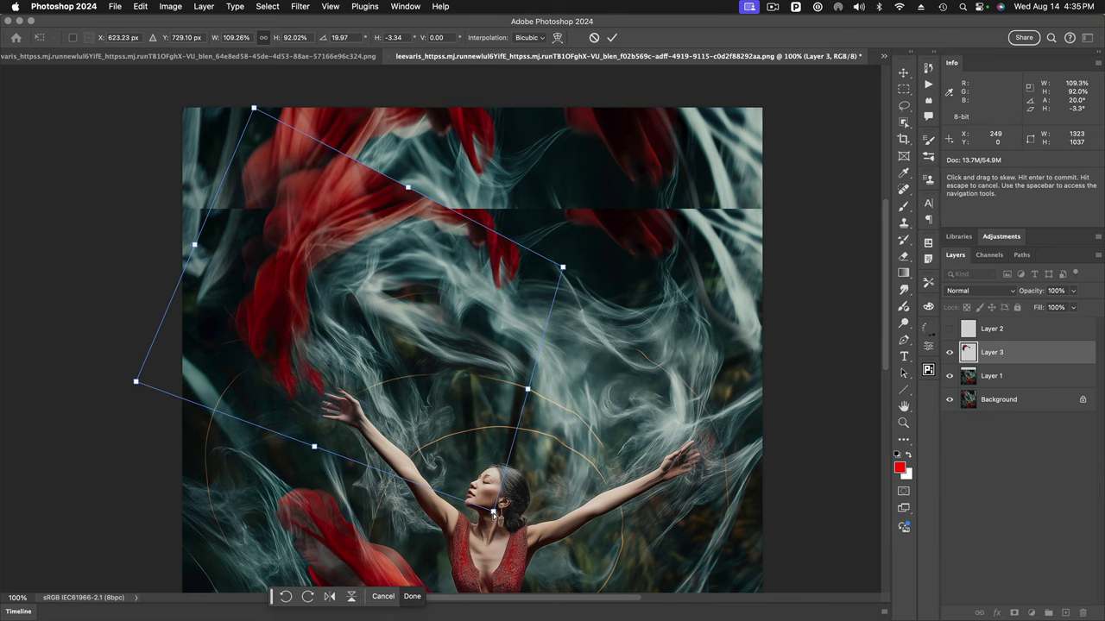
drag(493, 509, 493, 585)
drag(303, 219, 339, 185)
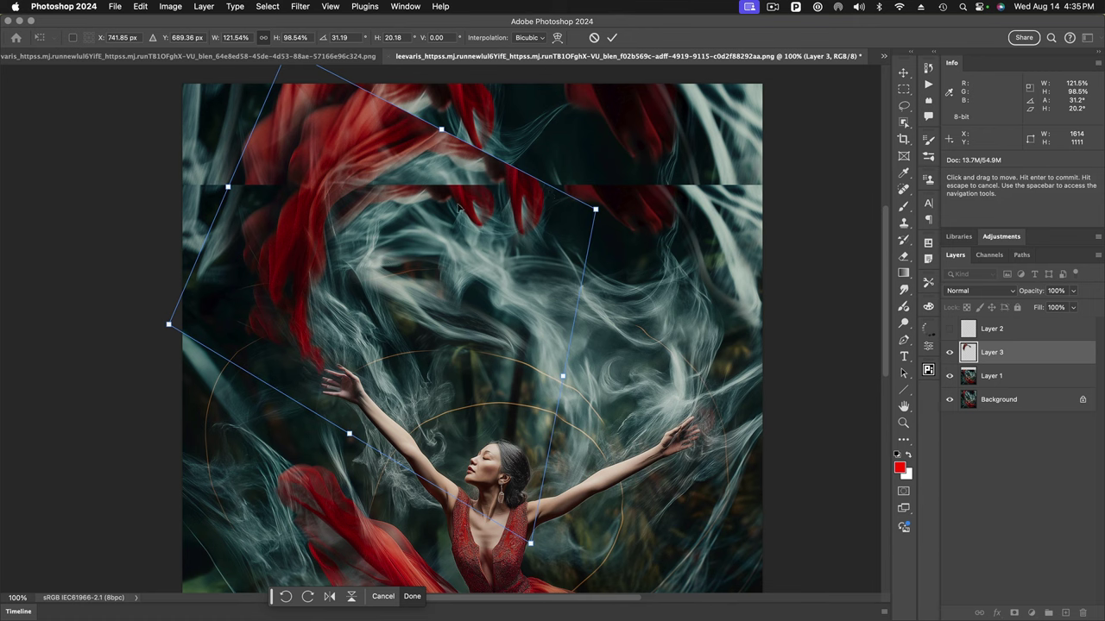
click(613, 38)
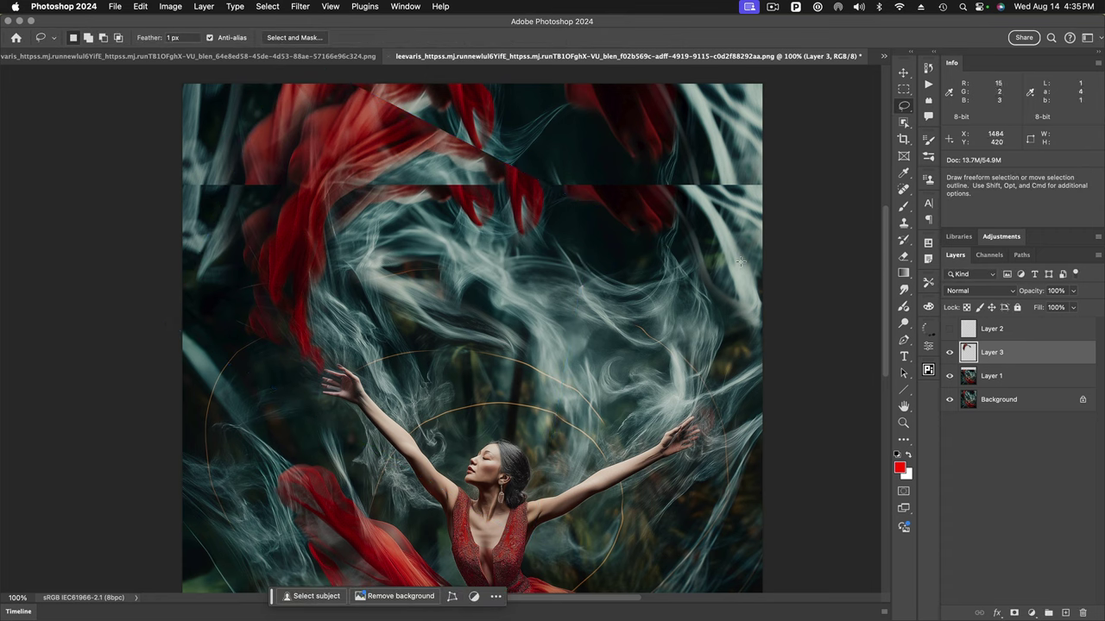
Show only the Background layer and lasso the hanging red fabric tip at the image's upper edge
alt+click(950, 402)
click(968, 399)
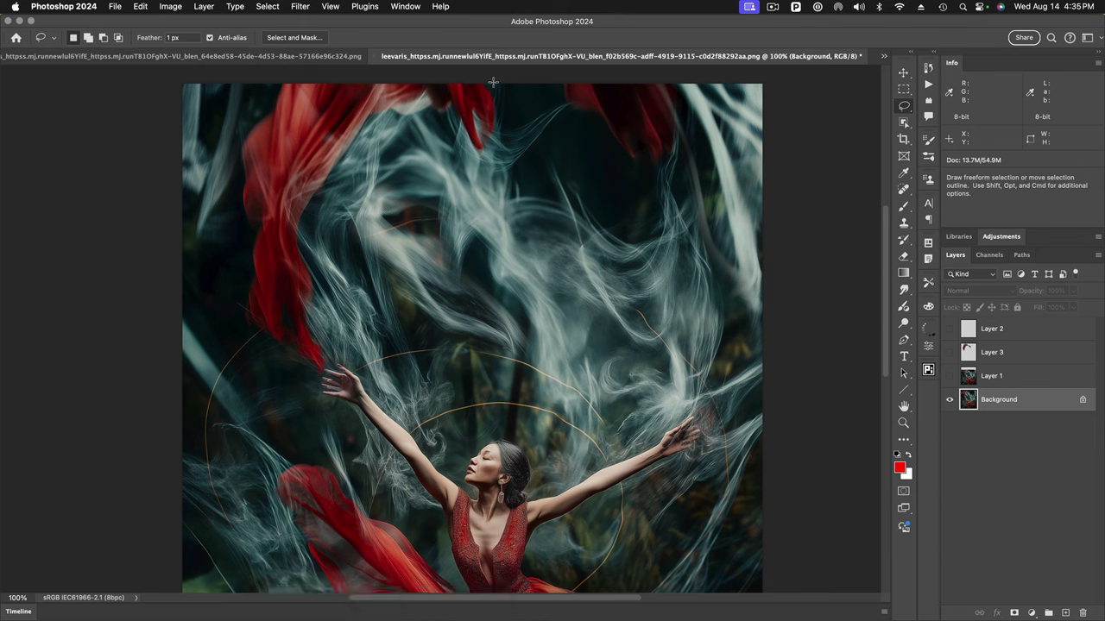
mouse_move(493, 82)
mouse_down()
mouse_move(508, 137)
mouse_move(476, 162)
mouse_move(433, 117)
mouse_move(425, 84)
mouse_move(501, 76)
mouse_up()
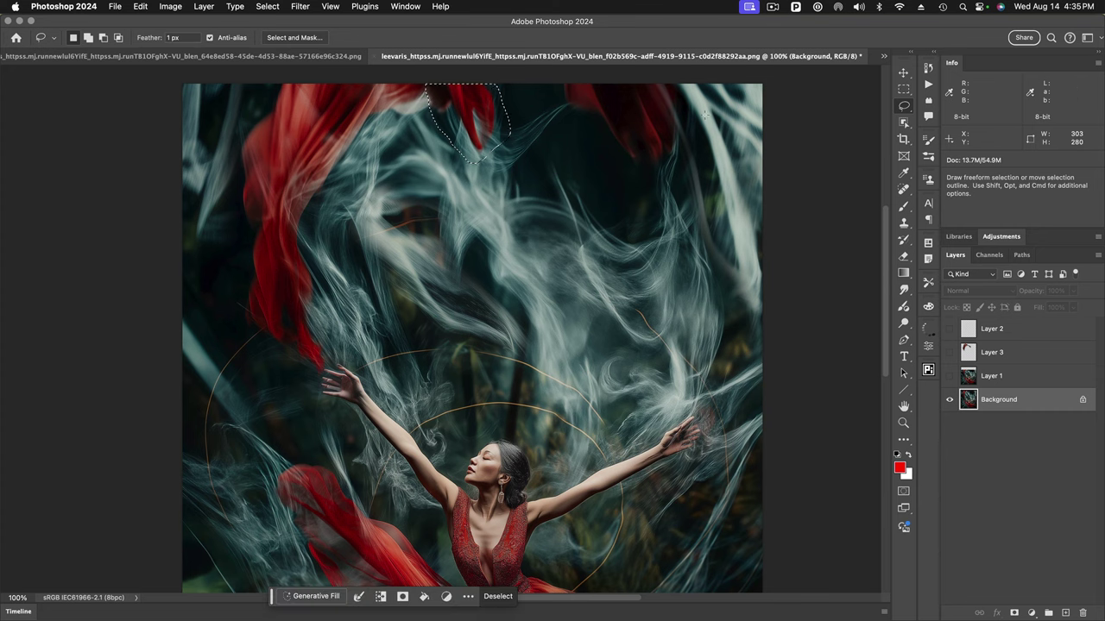
Soften the fabric tip selection in Quick Mask mode by reapplying the last blur filter, and return to the standard selection
click(903, 493)
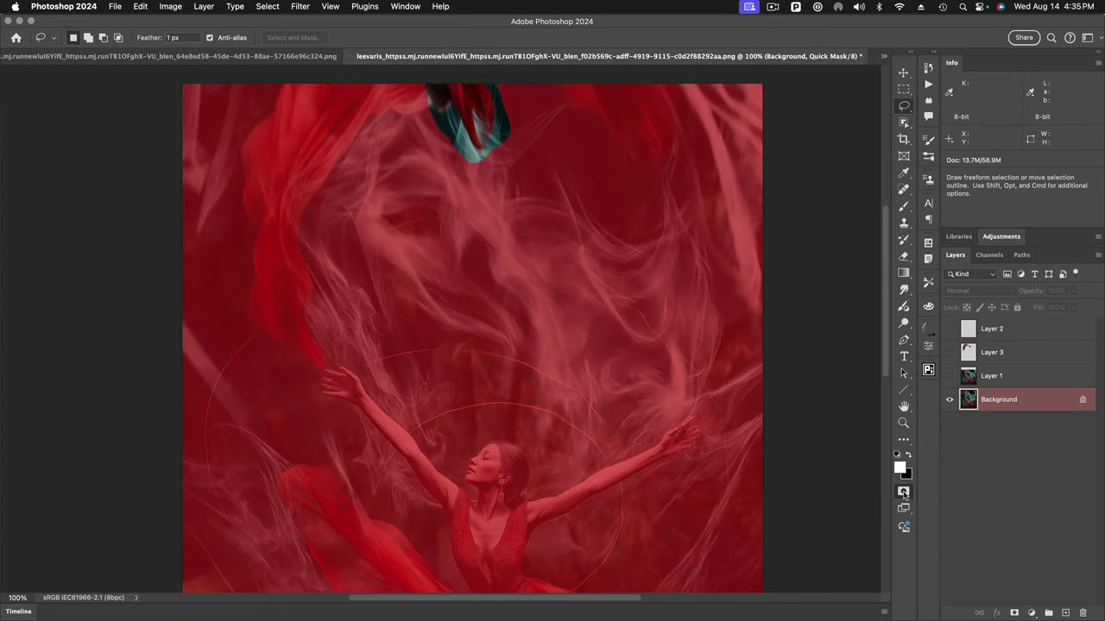
click(331, 6)
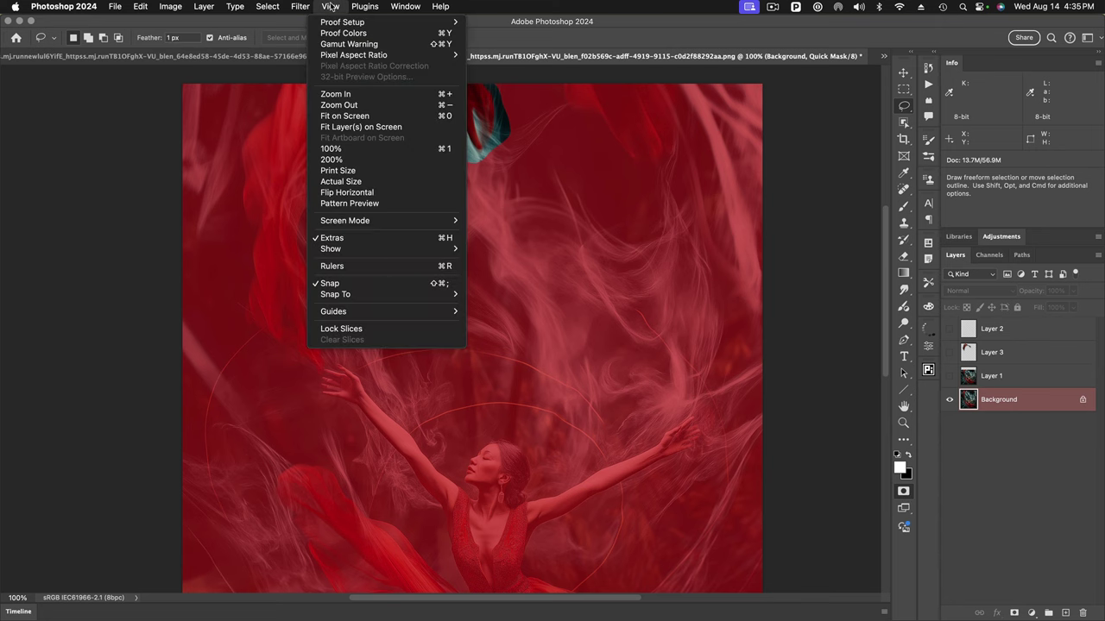
click(315, 22)
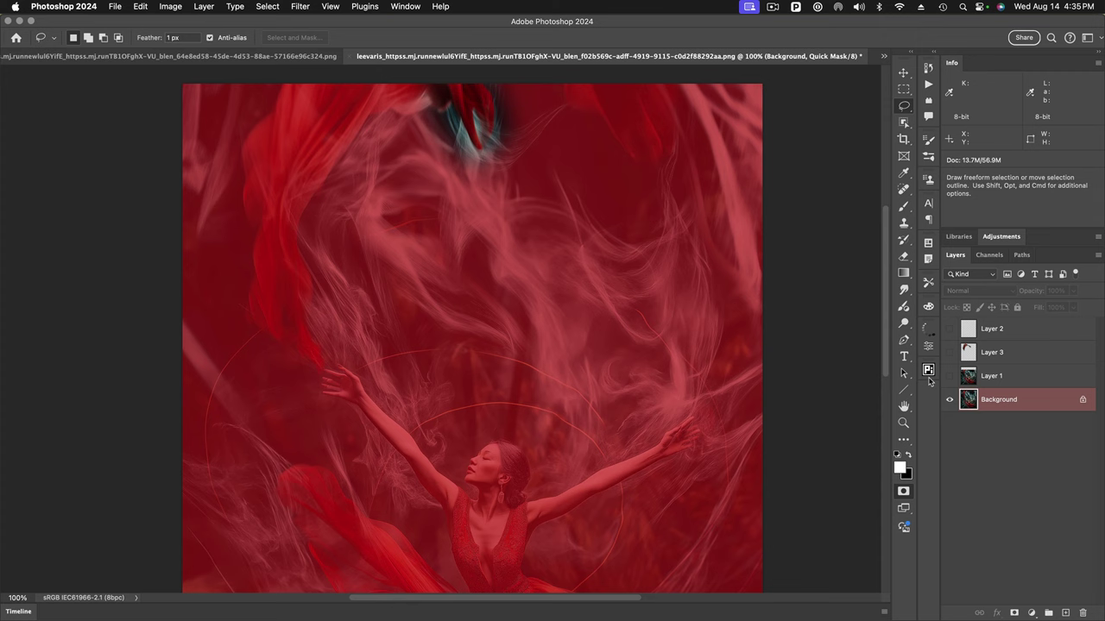
click(903, 491)
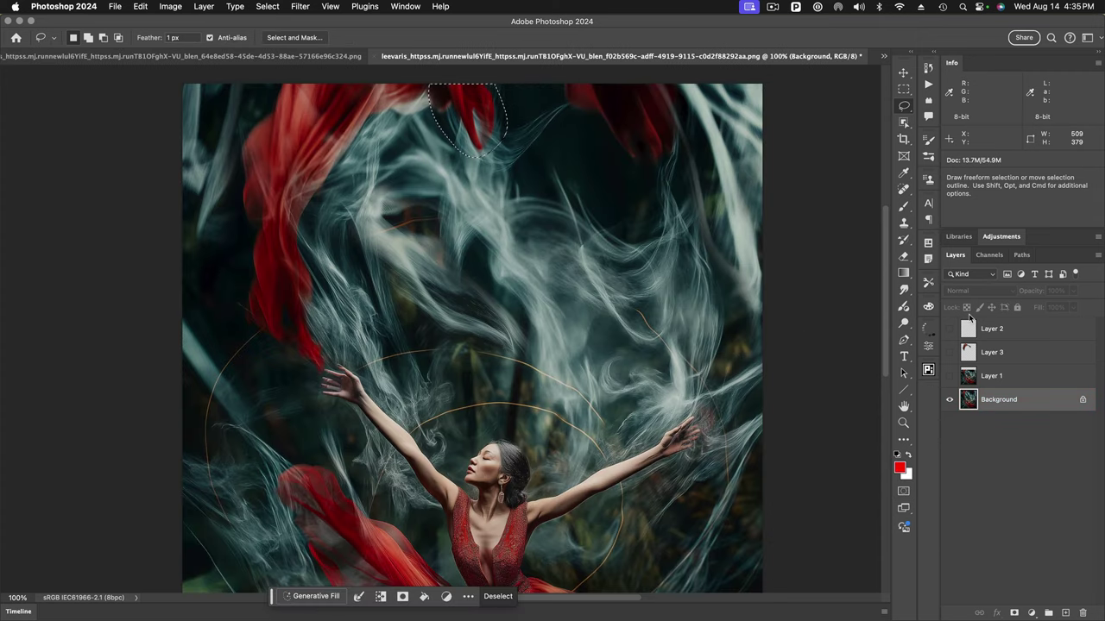
Copy the feathered fabric tip onto its own layer above Layer 3 and shift the copy slightly downward
key(super+j)
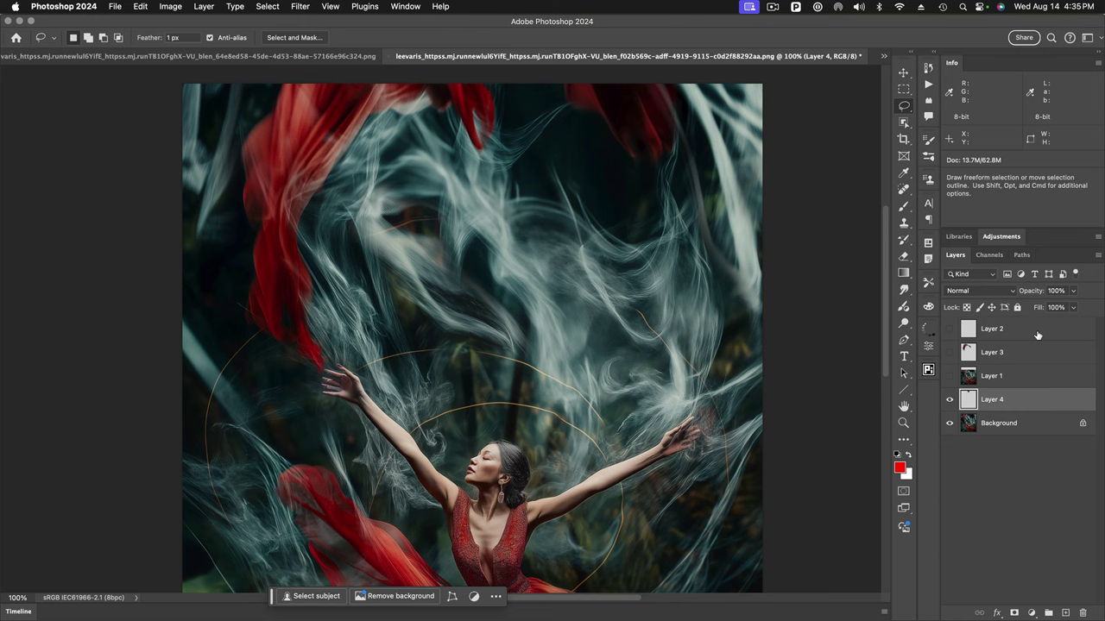
drag(967, 399, 961, 340)
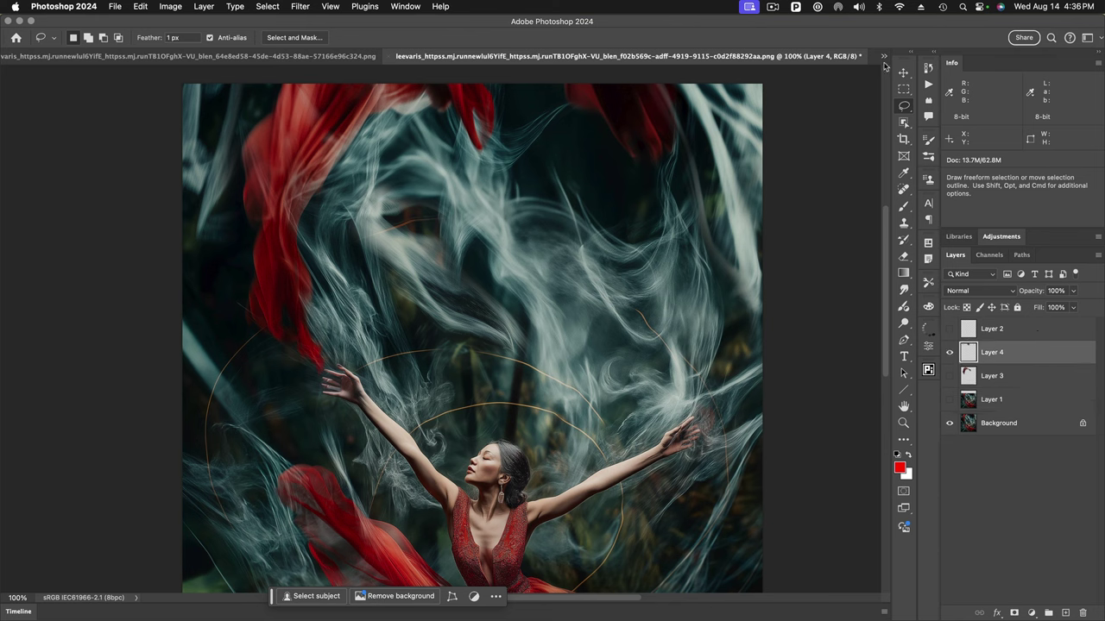
click(903, 72)
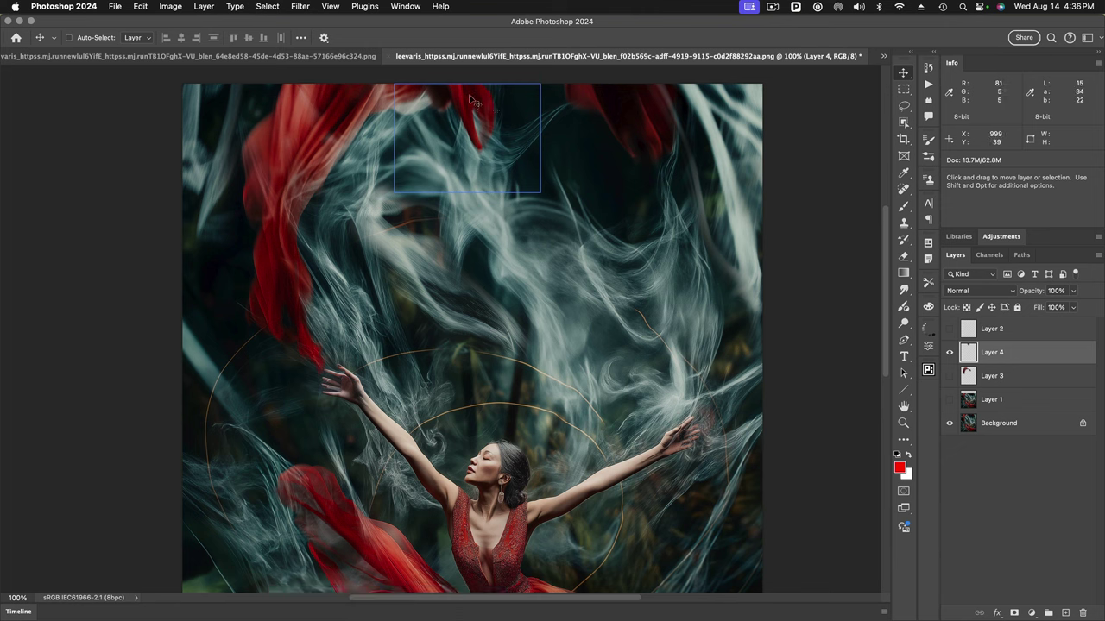
mouse_move(475, 101)
mouse_down()
mouse_move(473, 144)
mouse_move(457, 149)
mouse_move(480, 121)
mouse_up()
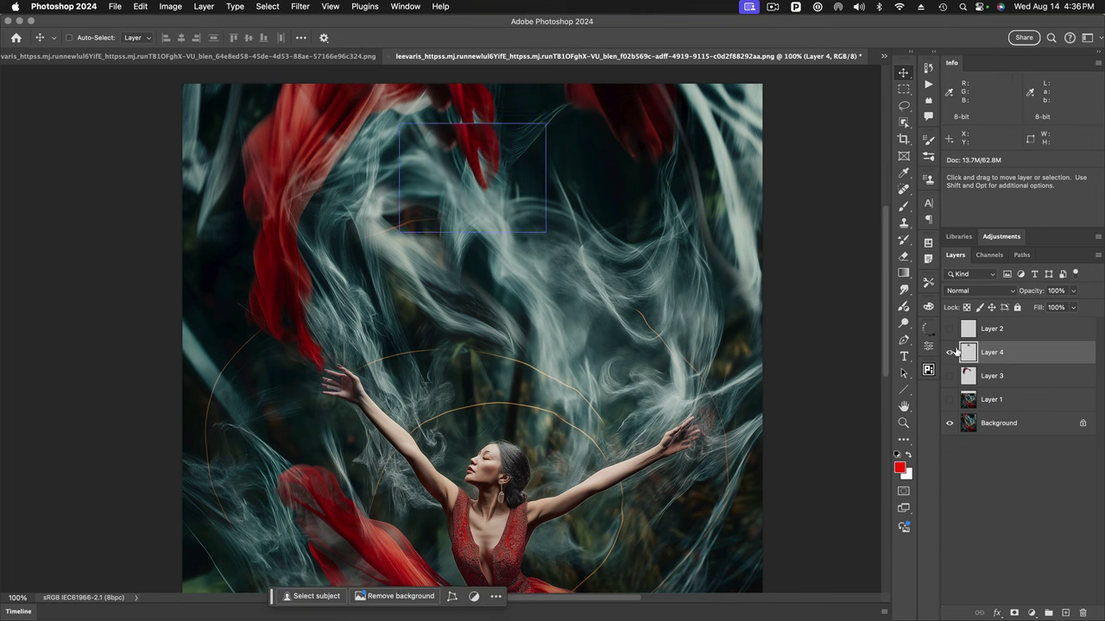
Show the Layer 2 guide frame and Layer 3, and move the Layer 4 fabric tip down over the end of the transformed fabric
click(949, 328)
drag(498, 159, 484, 185)
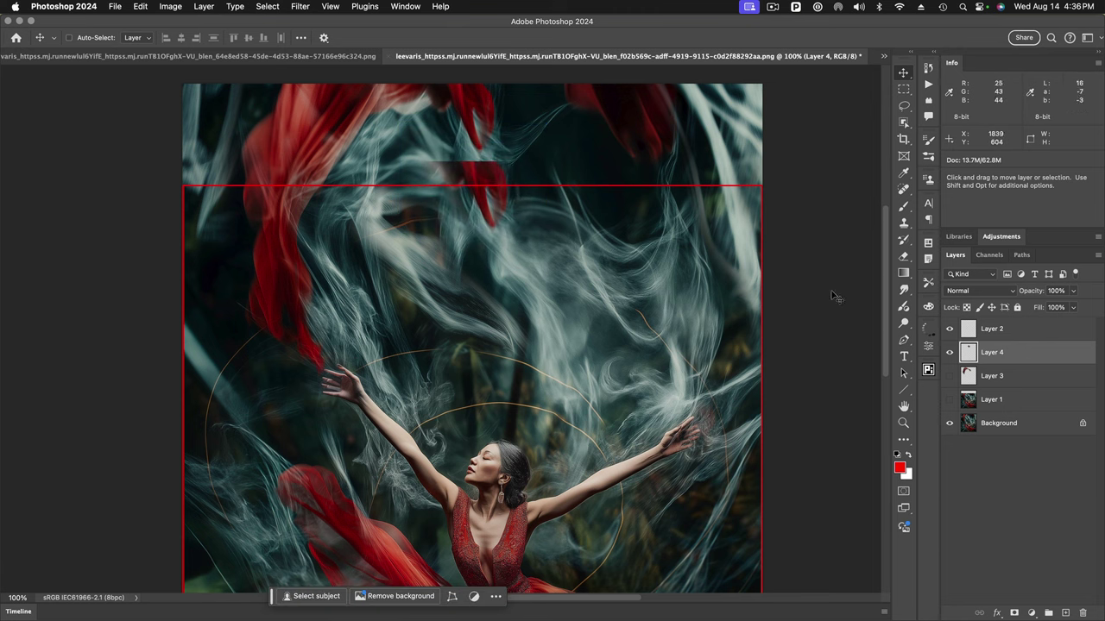
click(950, 375)
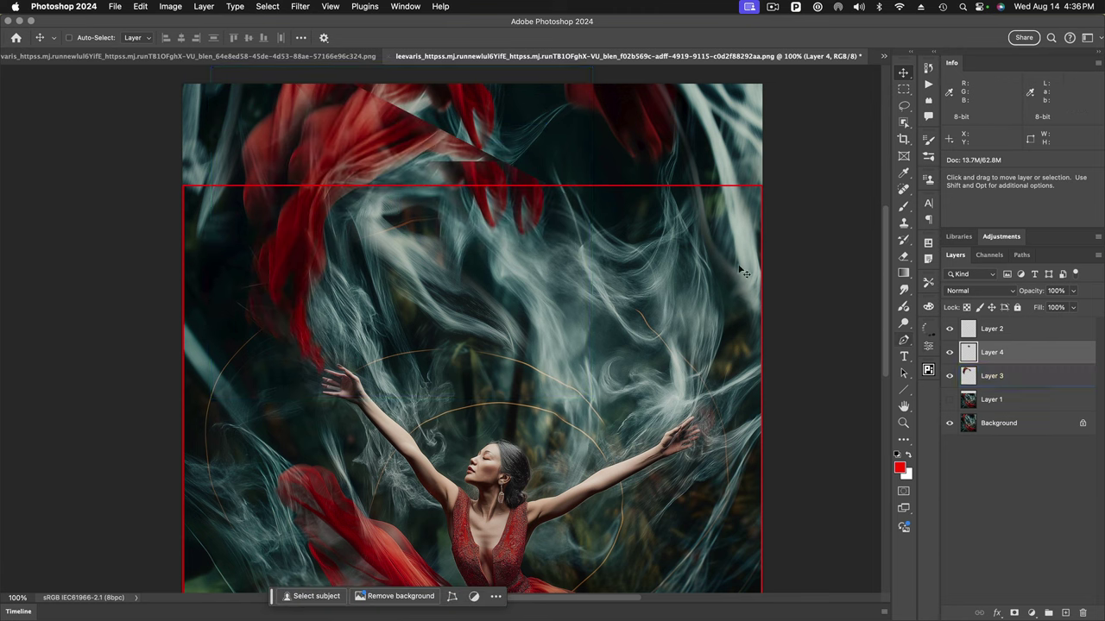
drag(494, 168, 495, 231)
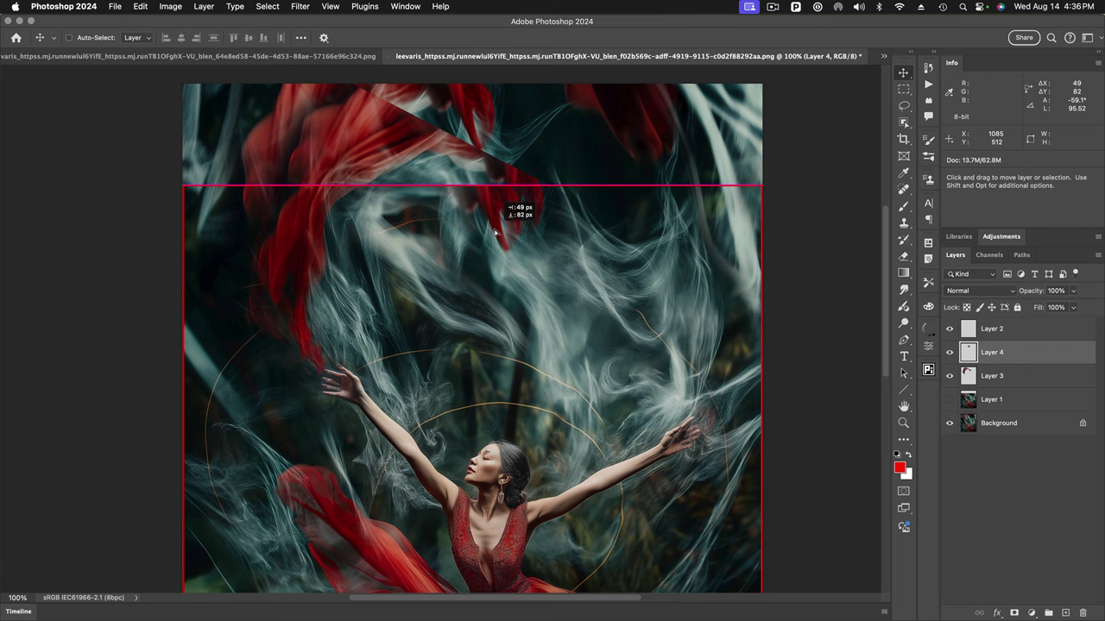
drag(495, 232, 497, 231)
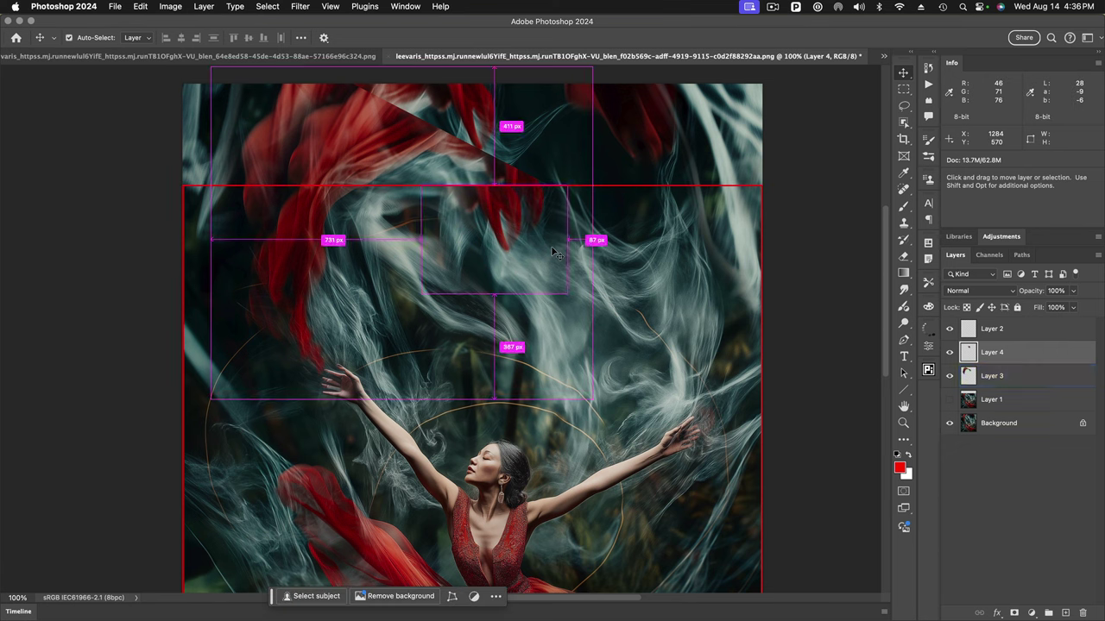
Stretch the Layer 4 fabric tip to about 219.5% height, rotate it -15°, and reposition it at the end of the fabric
key(super+t)
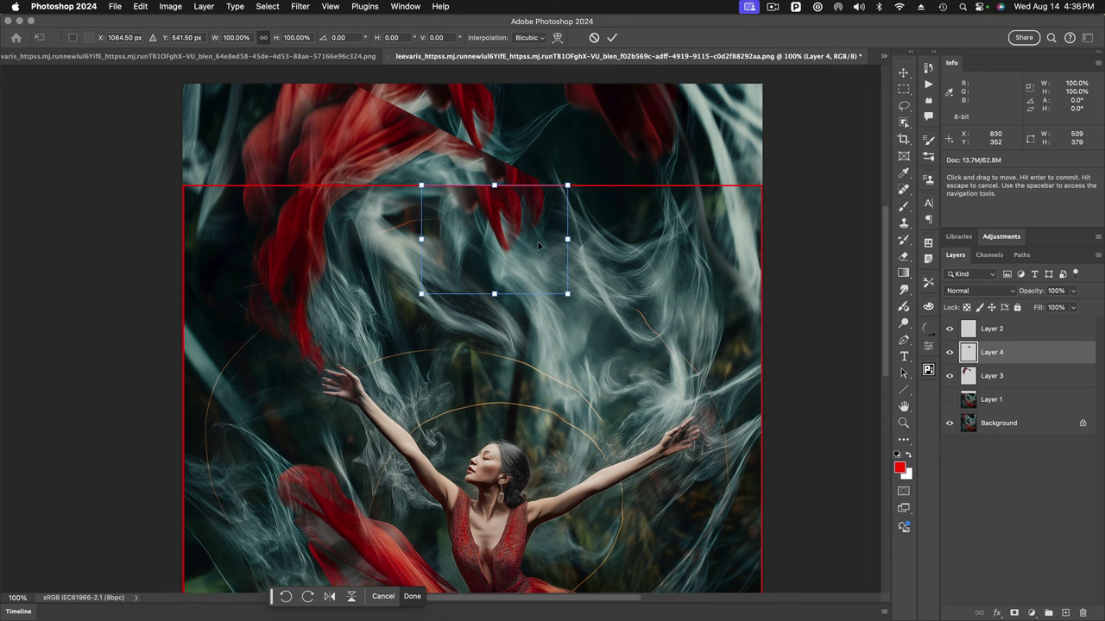
drag(493, 294, 495, 424)
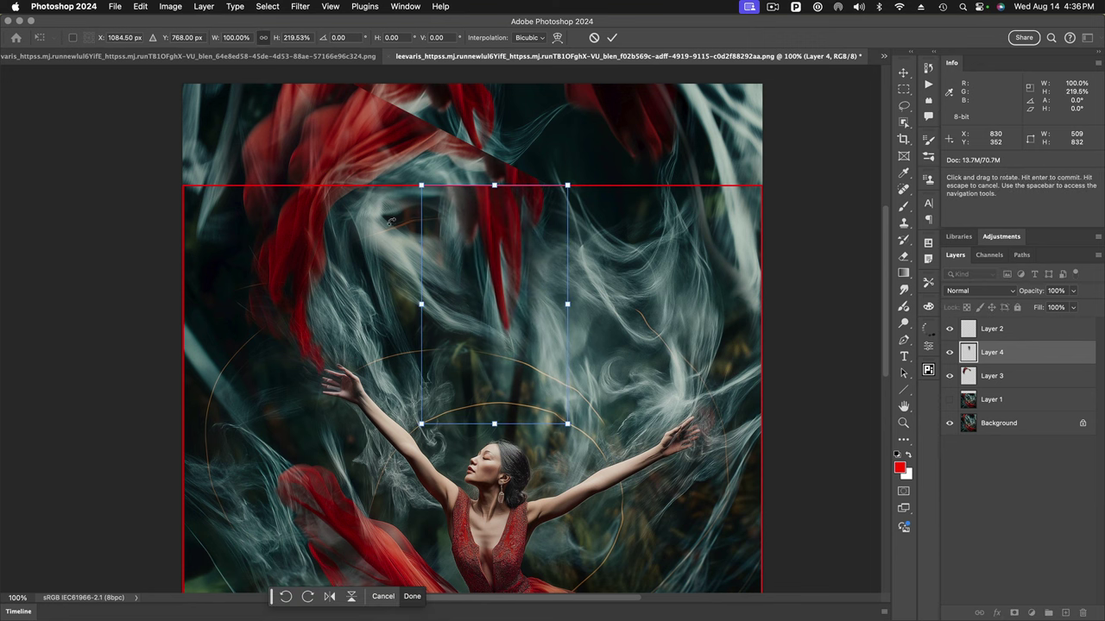
drag(417, 223, 380, 247)
drag(485, 244, 517, 231)
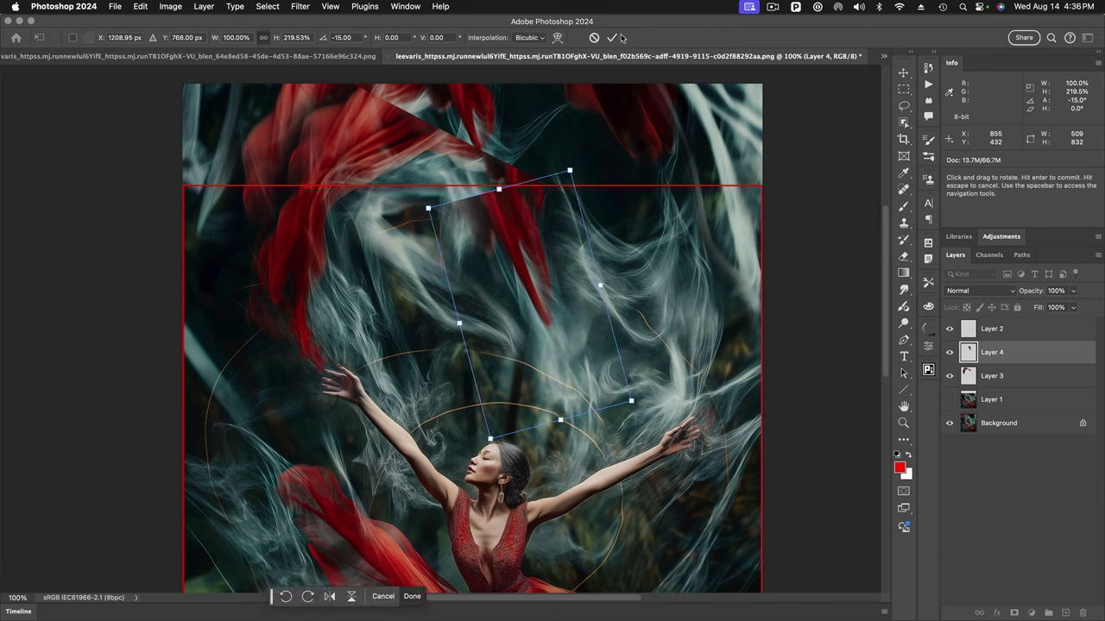
click(611, 38)
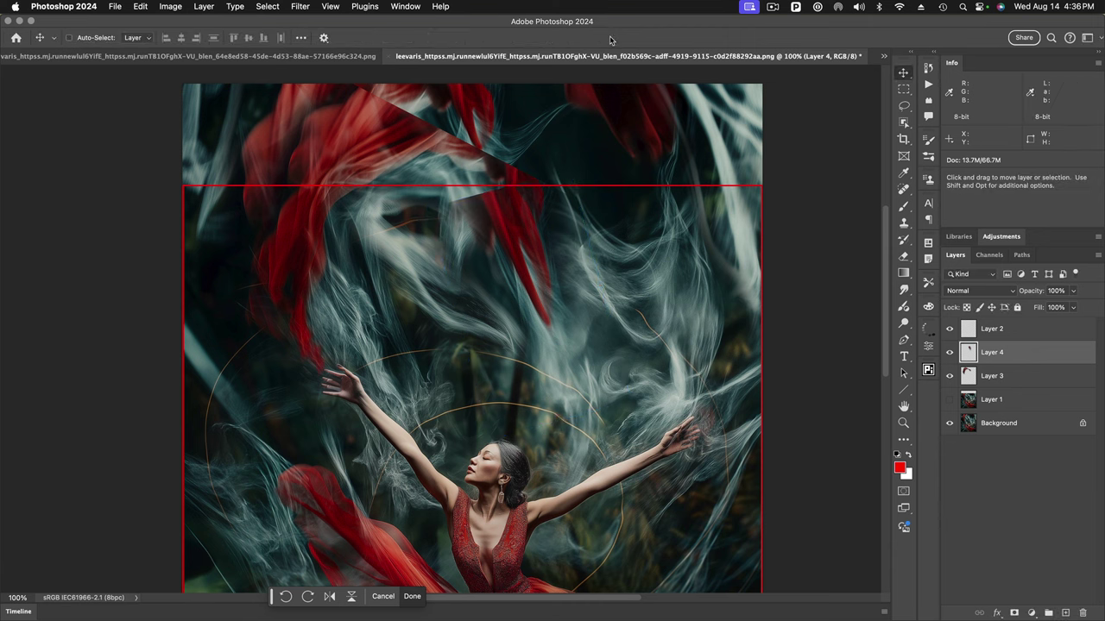
Hide the Layer 2 guide frame and move the Layer 3 fabric down about 42 px toward the stretched tip
drag(993, 329, 949, 331)
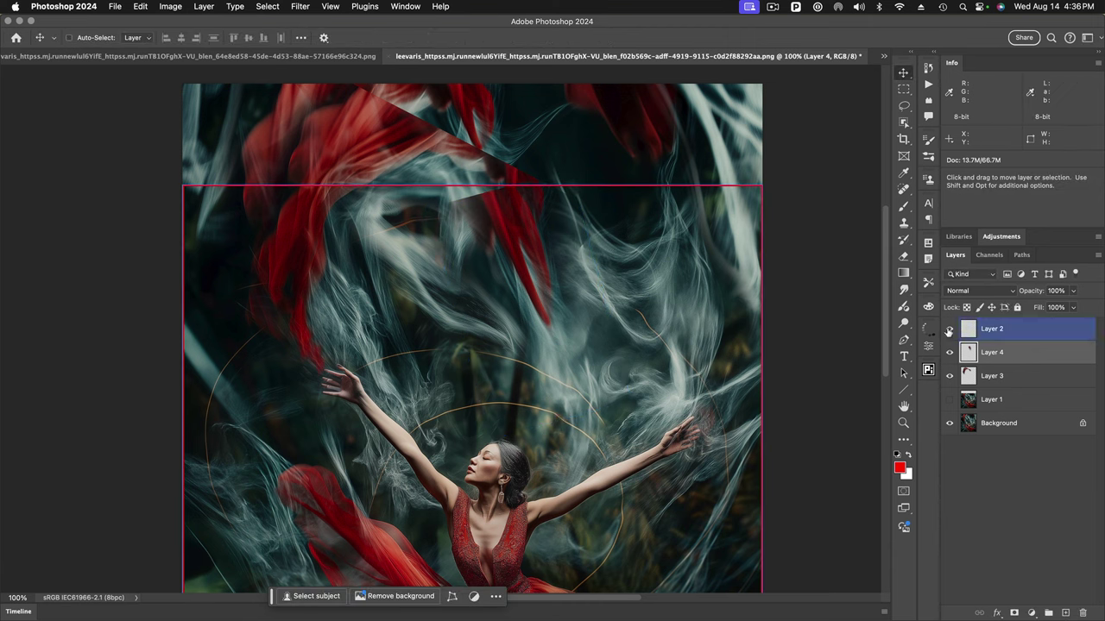
click(949, 331)
super+click(361, 135)
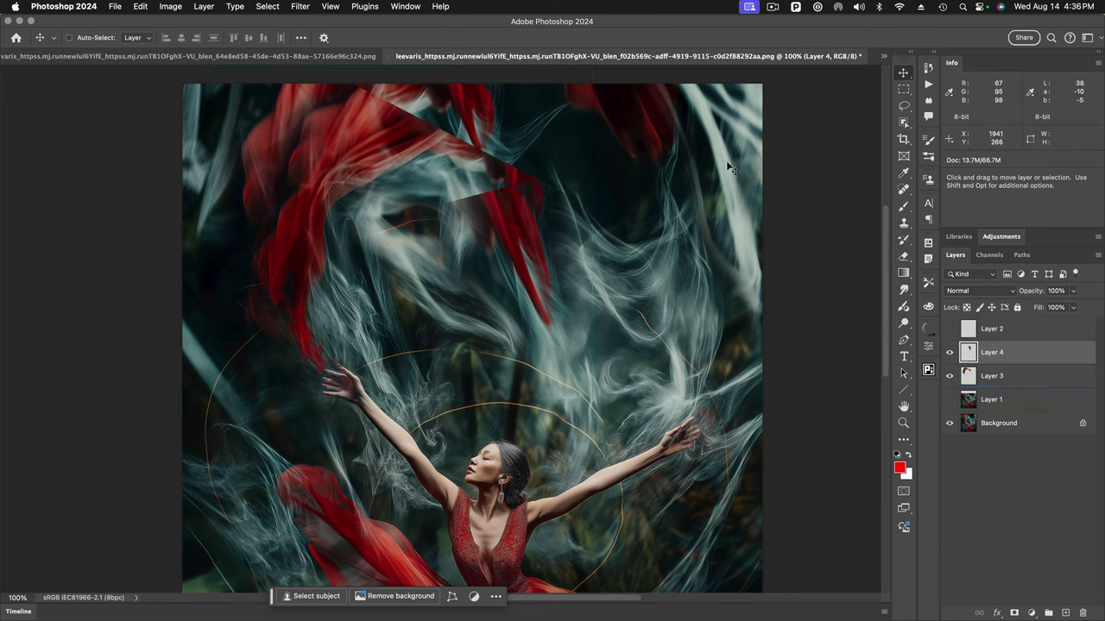
super+click(400, 138)
super+click(429, 180)
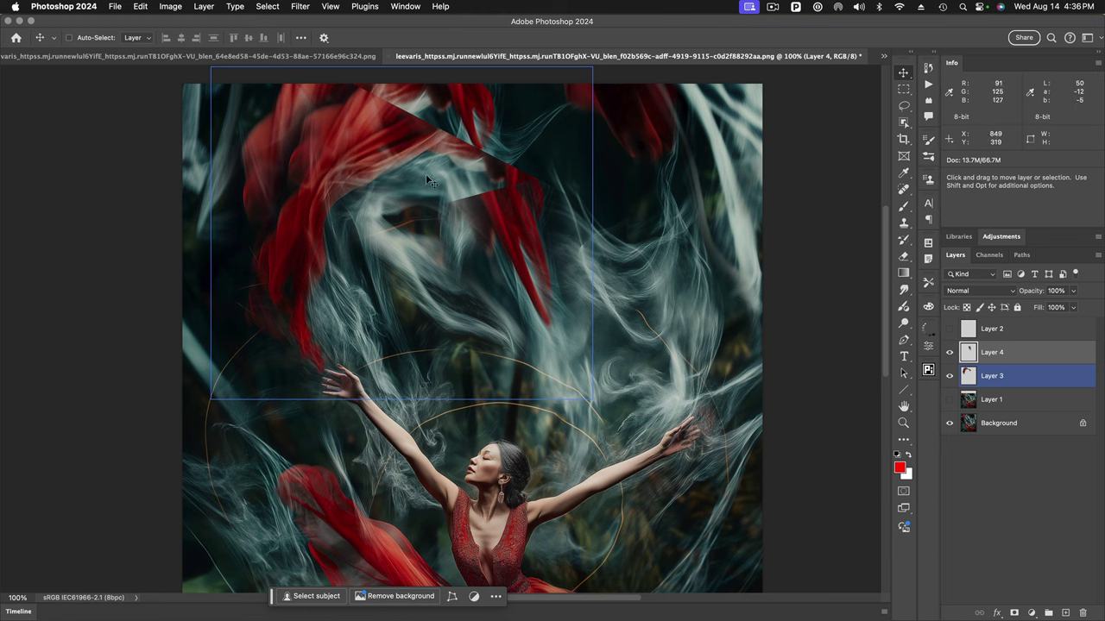
super+click(561, 166)
click(986, 377)
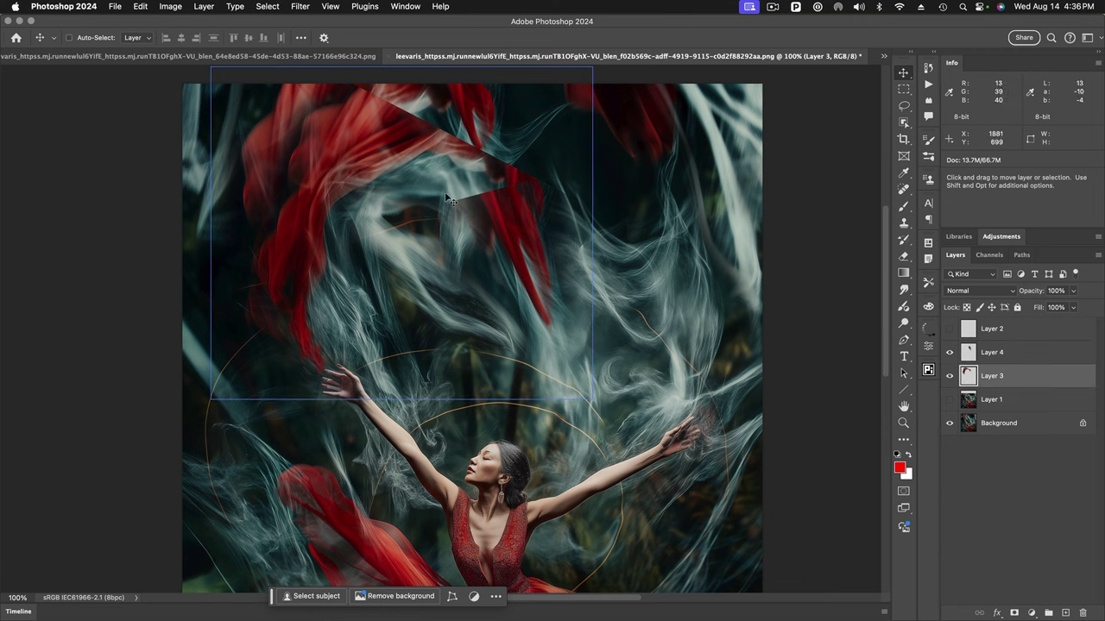
drag(377, 123, 390, 152)
drag(396, 179, 407, 124)
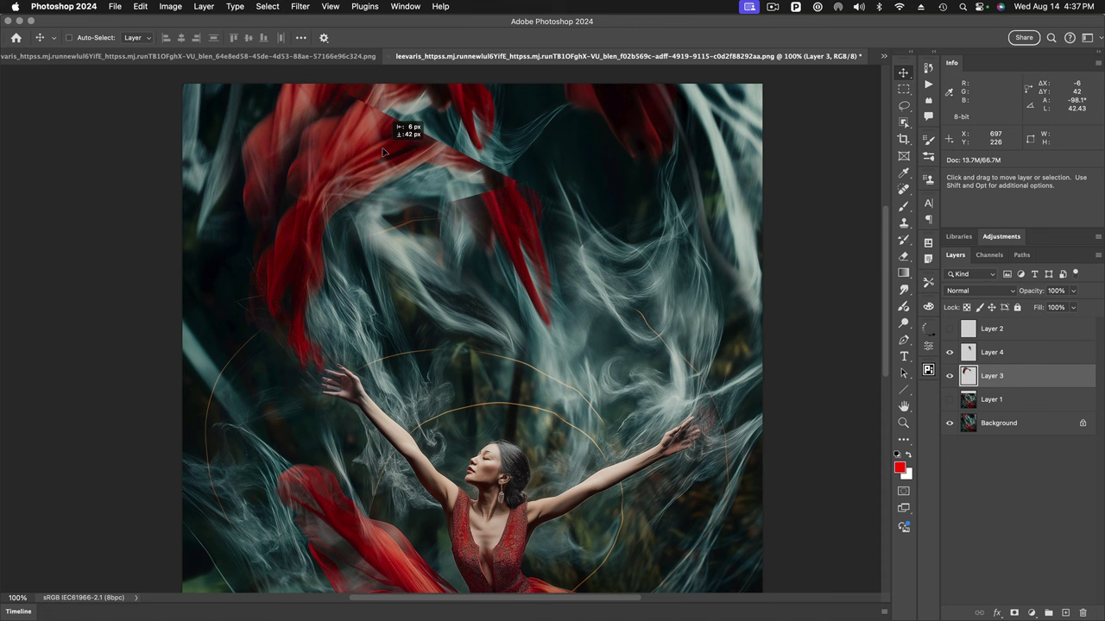
key(super)
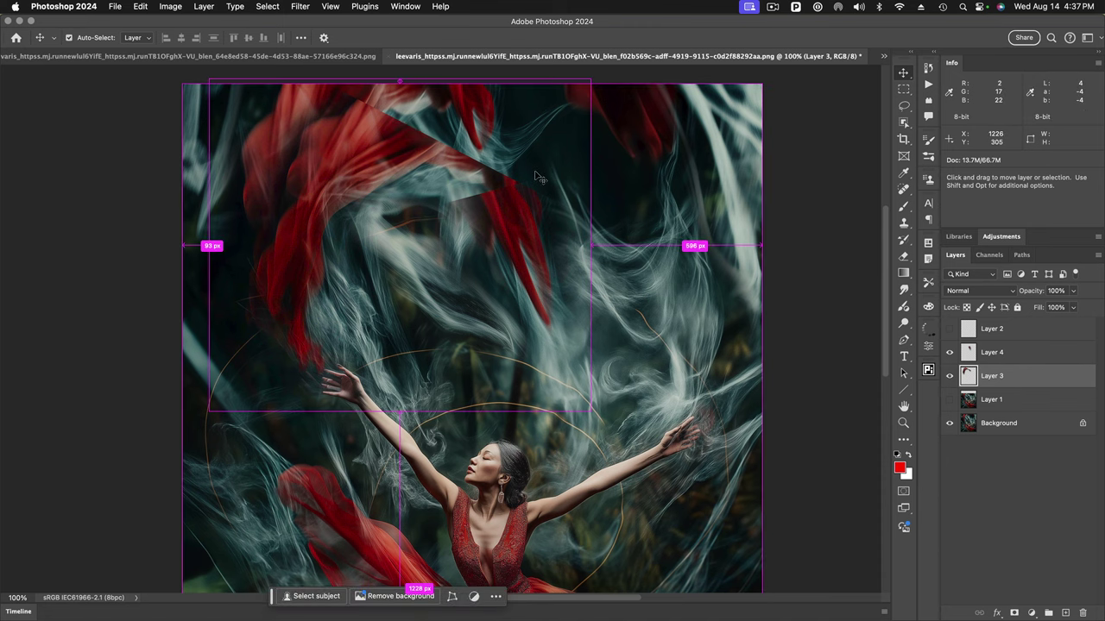
Rotate the Layer 3 fabric about 14.6° clockwise, shift it down and to the right, and show the Layer 2 guide frame
key(super+t)
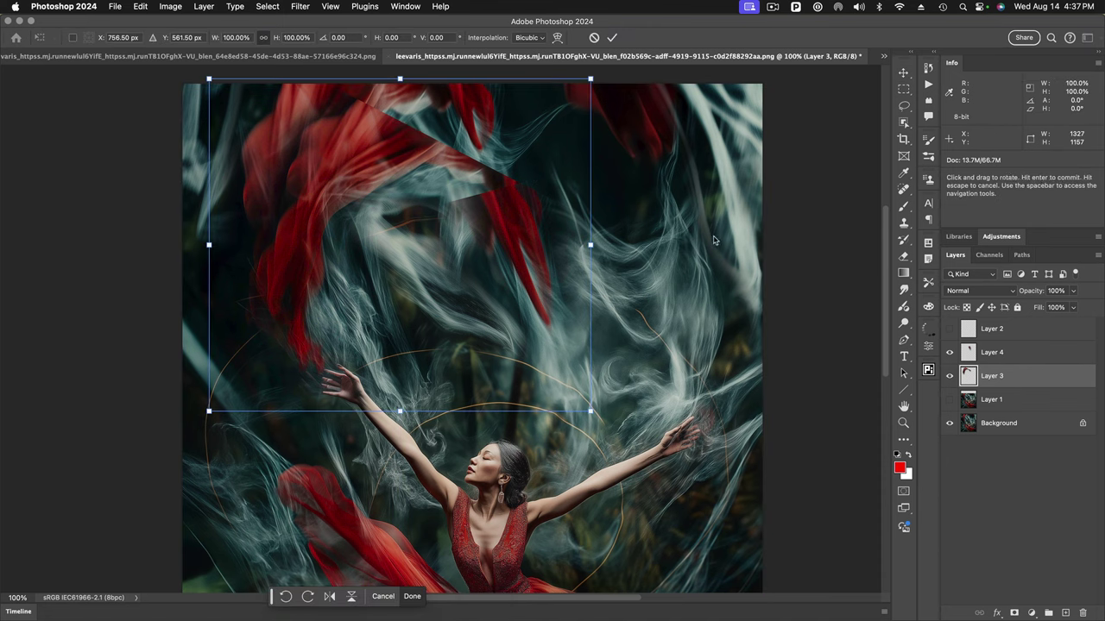
drag(685, 252, 733, 319)
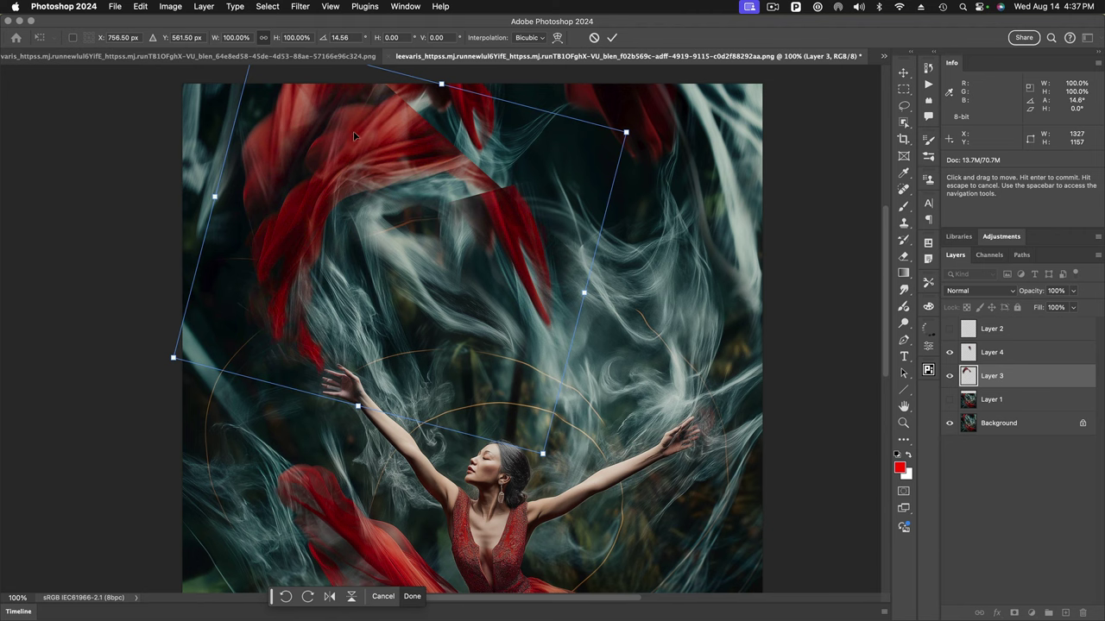
drag(354, 135, 382, 177)
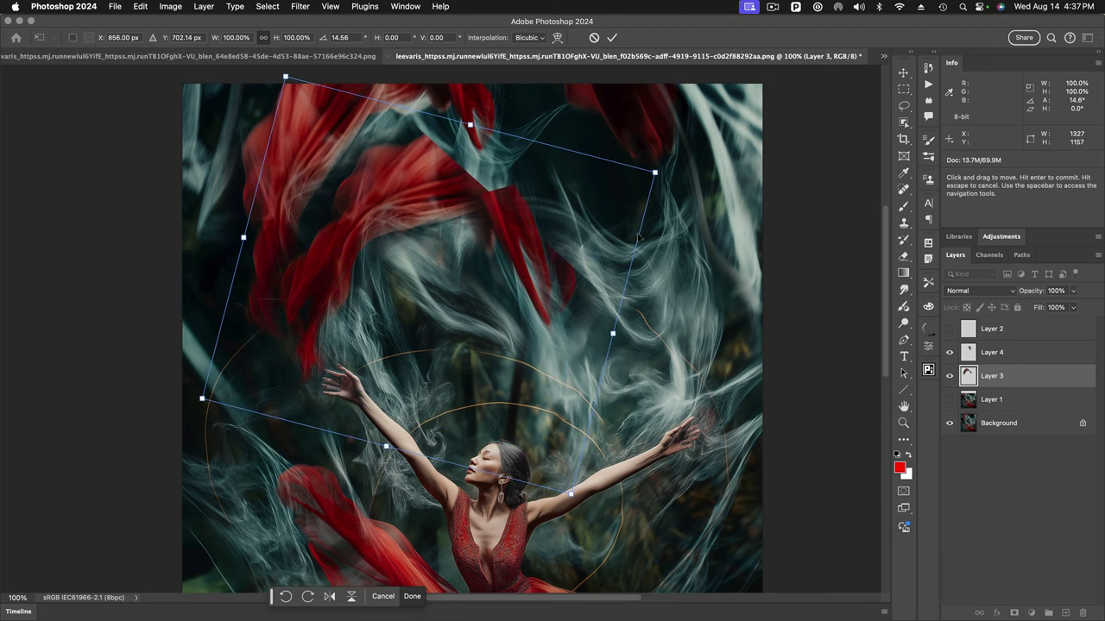
click(950, 329)
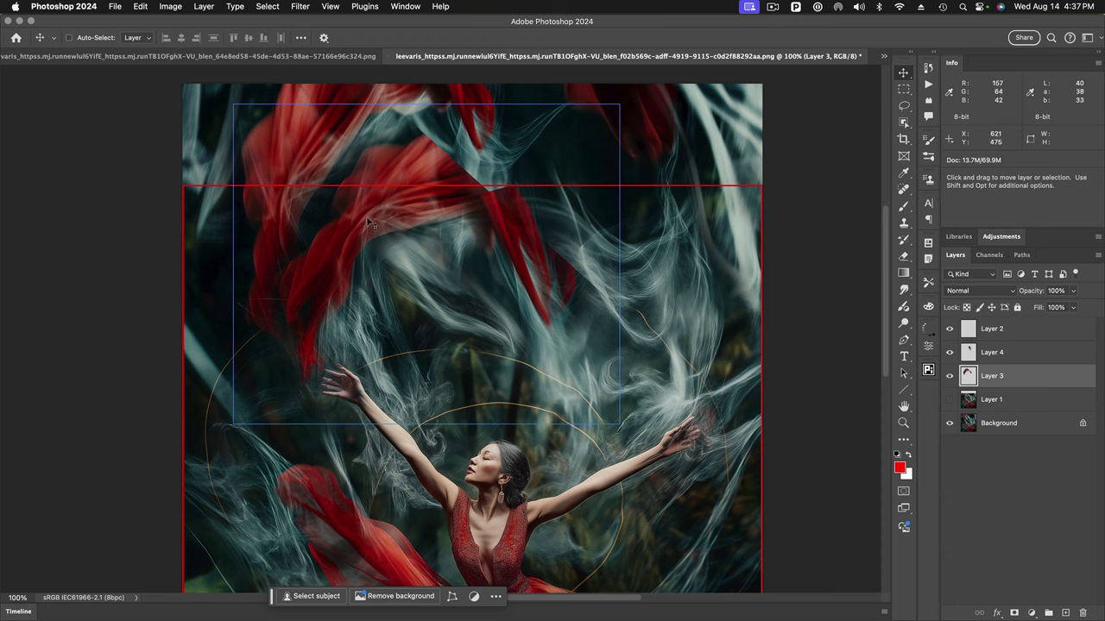
Nudge the Layer 3 fabric slightly down and raise the Layer 4 tip to line up with it, checking the composition without the guide frame
mouse_move(382, 215)
mouse_down()
mouse_move(379, 241)
mouse_move(388, 229)
mouse_up()
drag(464, 236, 408, 225)
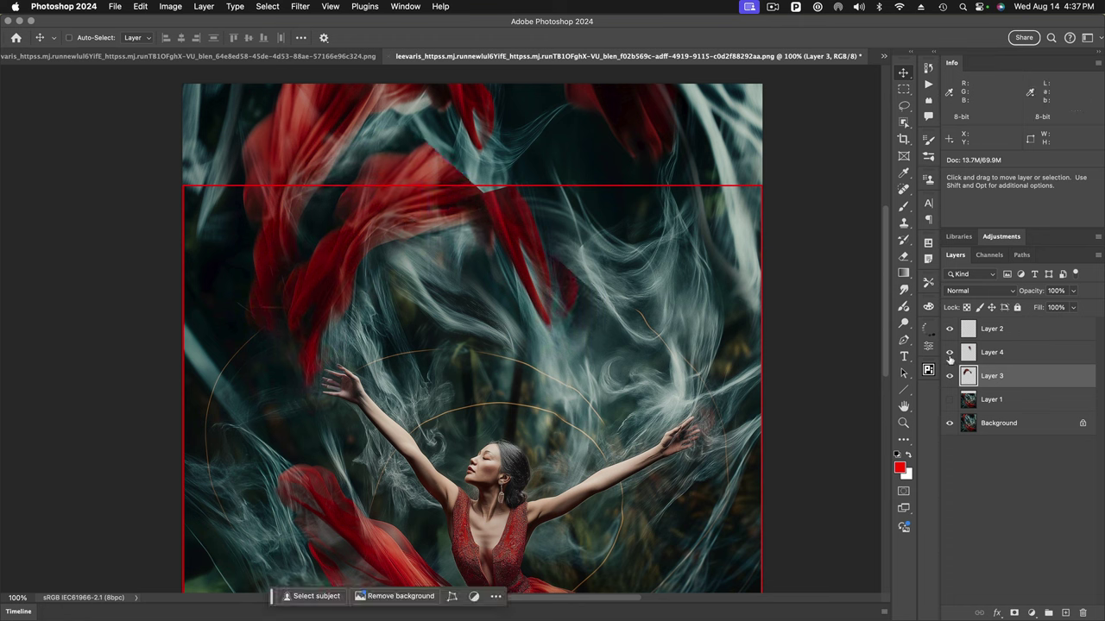
drag(508, 241, 509, 210)
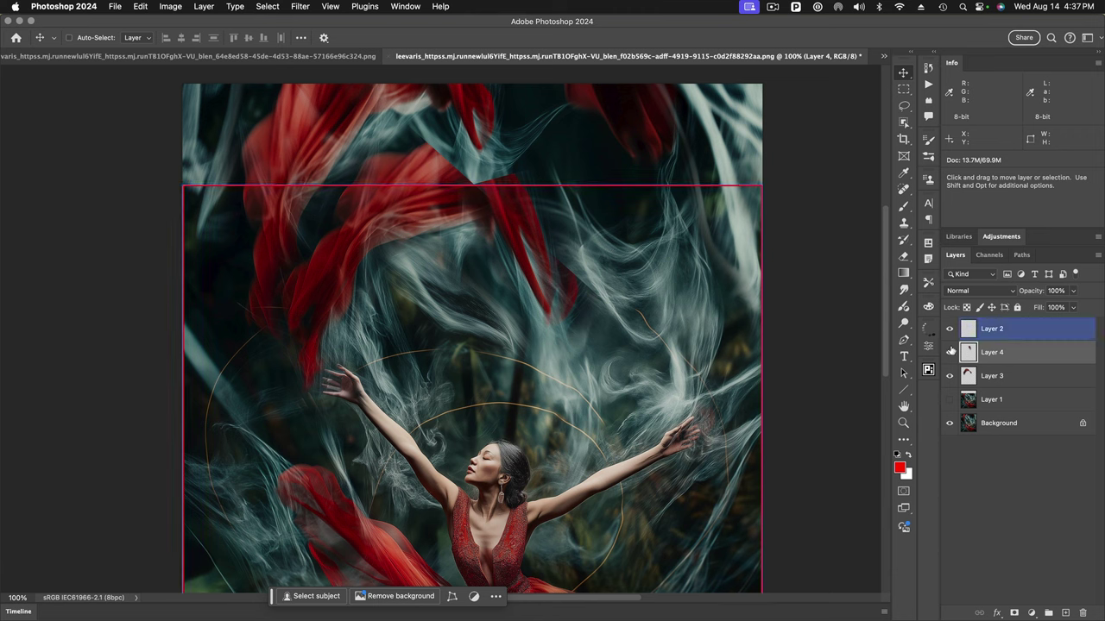
click(950, 329)
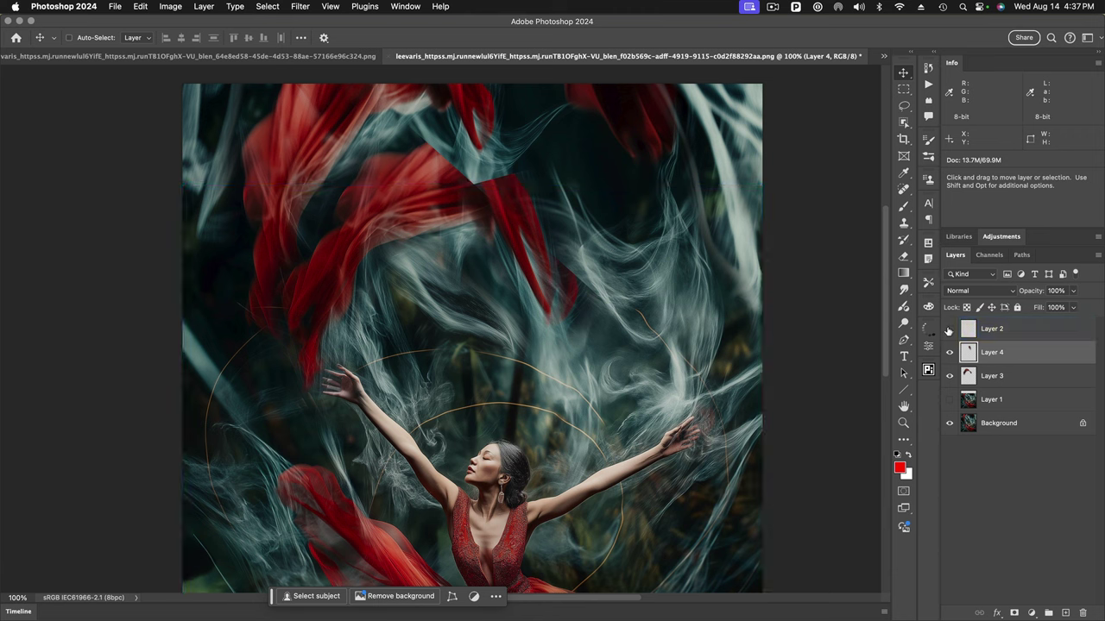
click(949, 330)
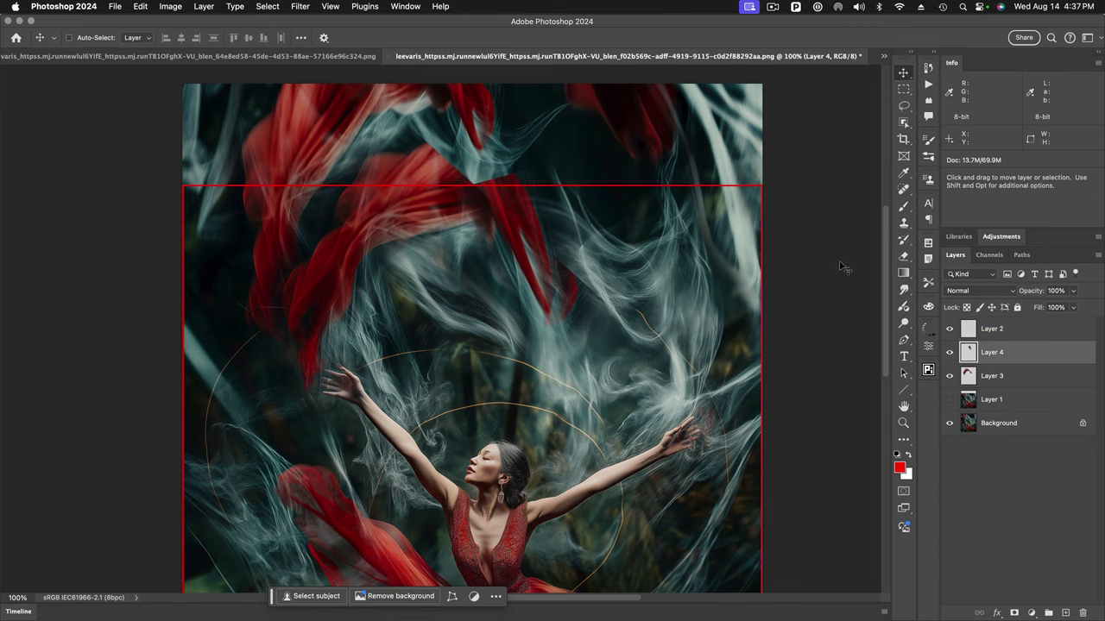
Make a 2016 x 2016 px square selection matching the red guide frame, starting from the image's lower-right corner
drag(884, 299, 881, 344)
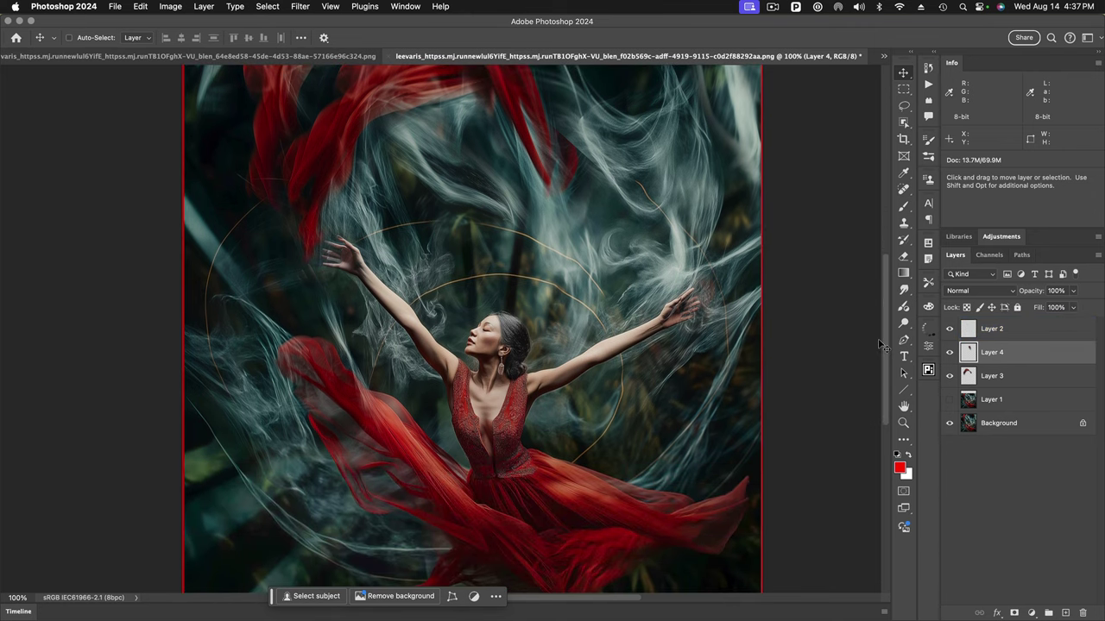
key(super+minus)
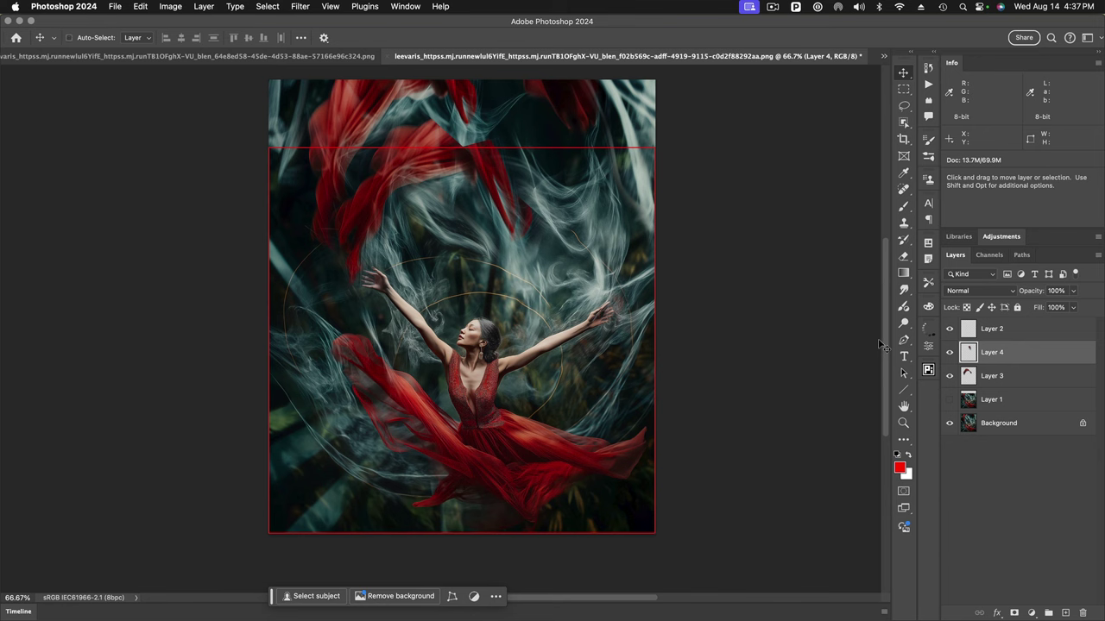
click(903, 90)
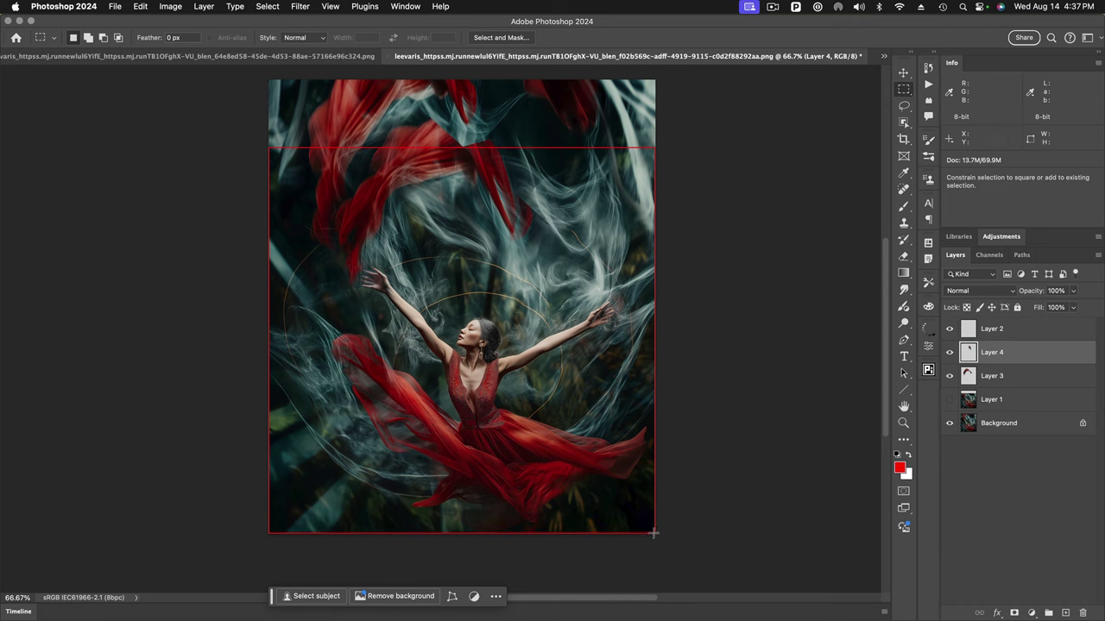
drag(654, 532, 257, 189)
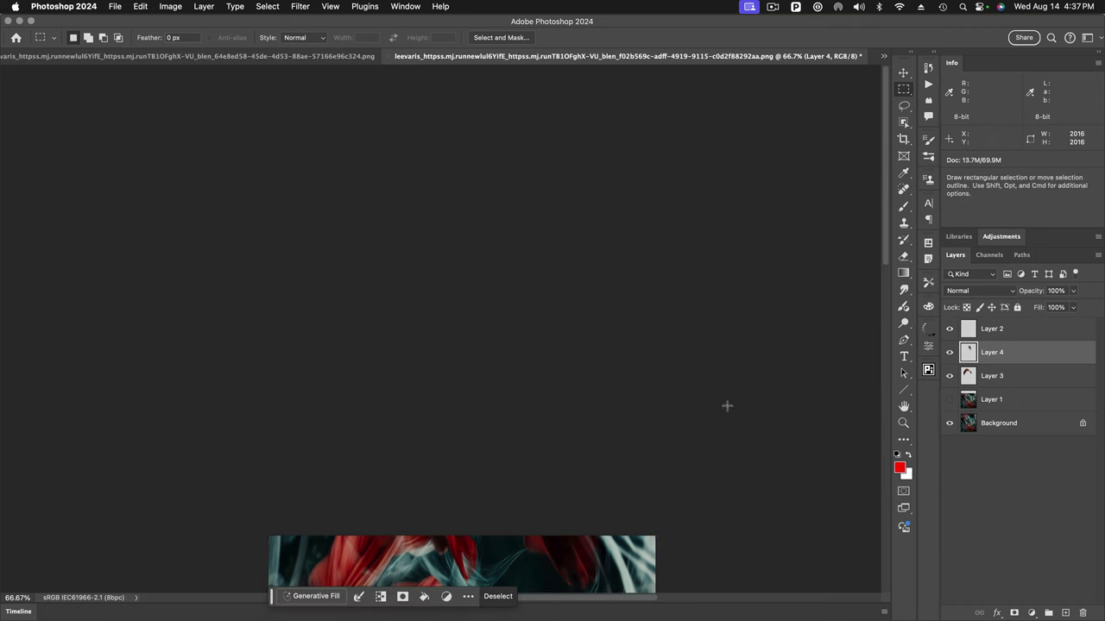
scroll(887, 226, down, 10)
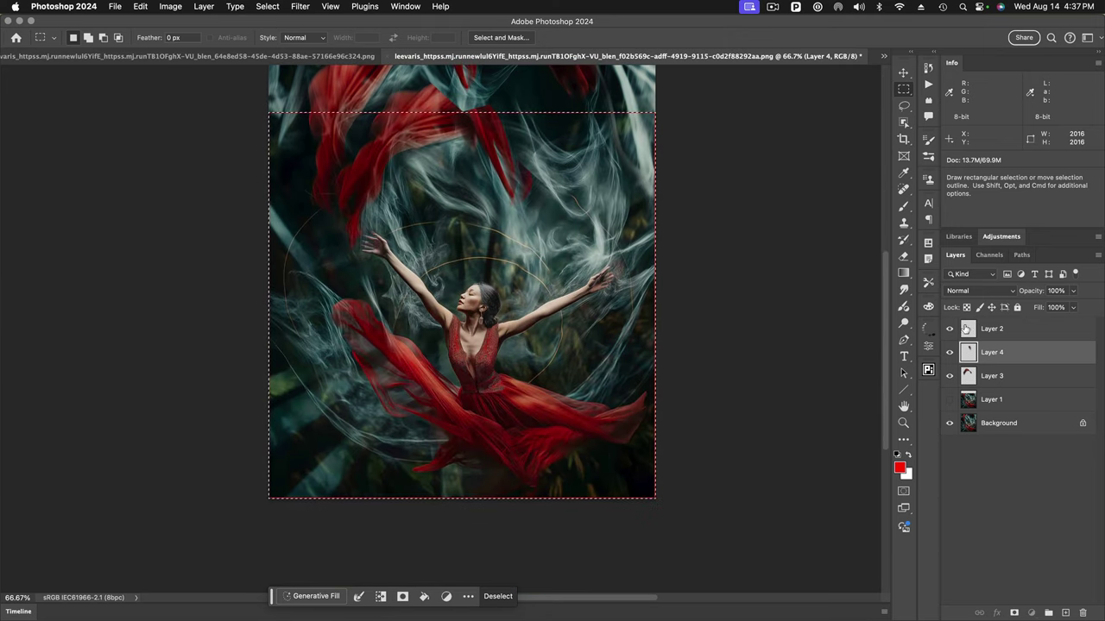
Delete the Layer 2 guide frame and crop the image to the square selection
drag(1068, 329, 1082, 613)
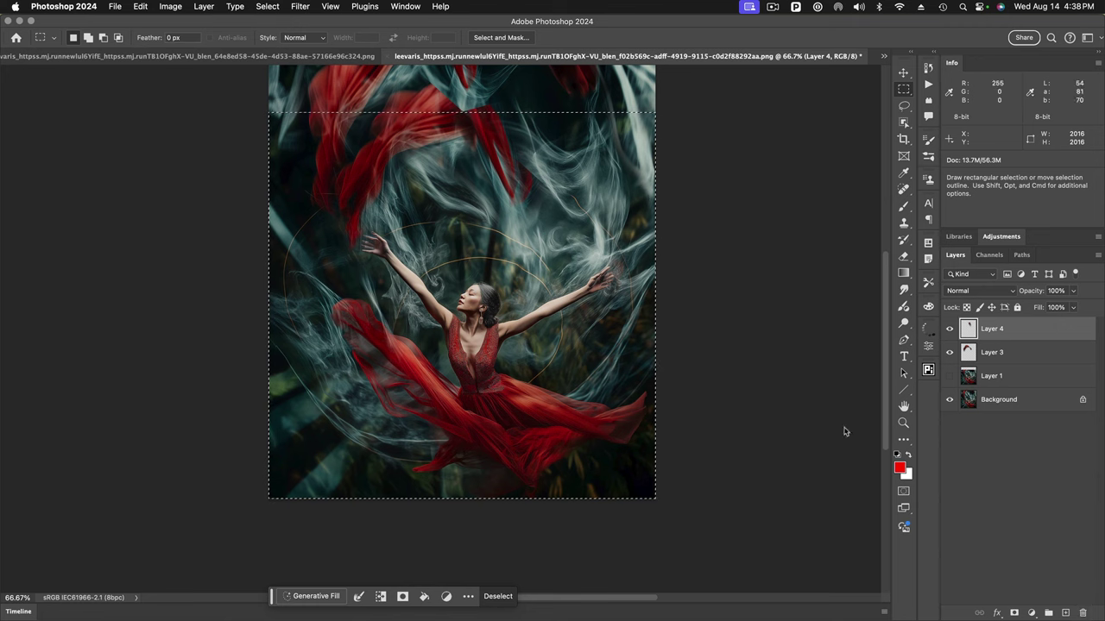
click(171, 6)
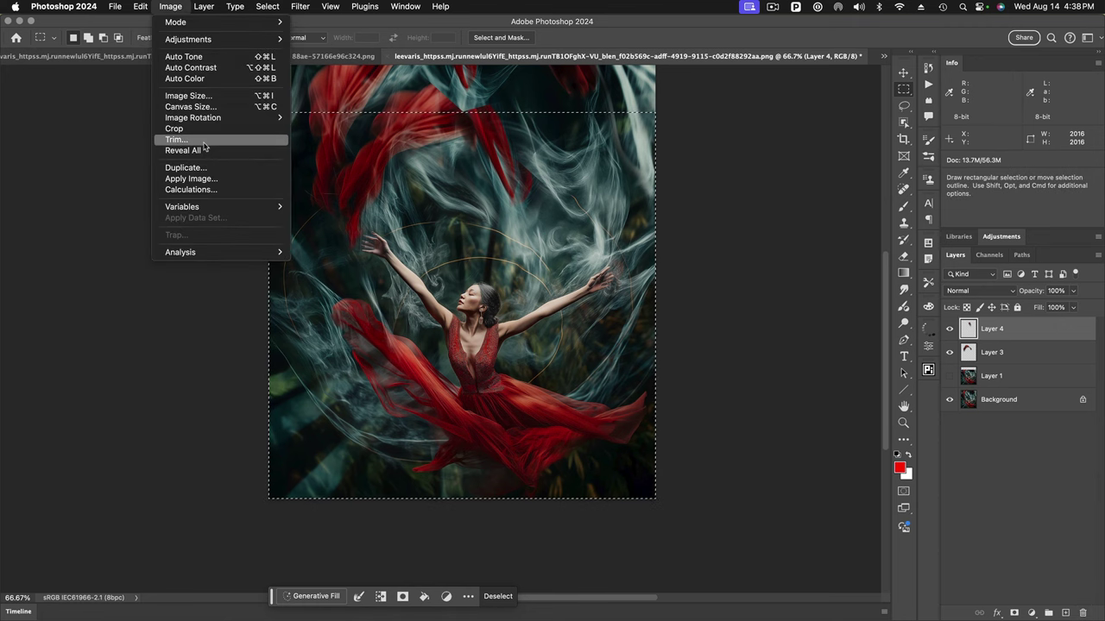
click(177, 128)
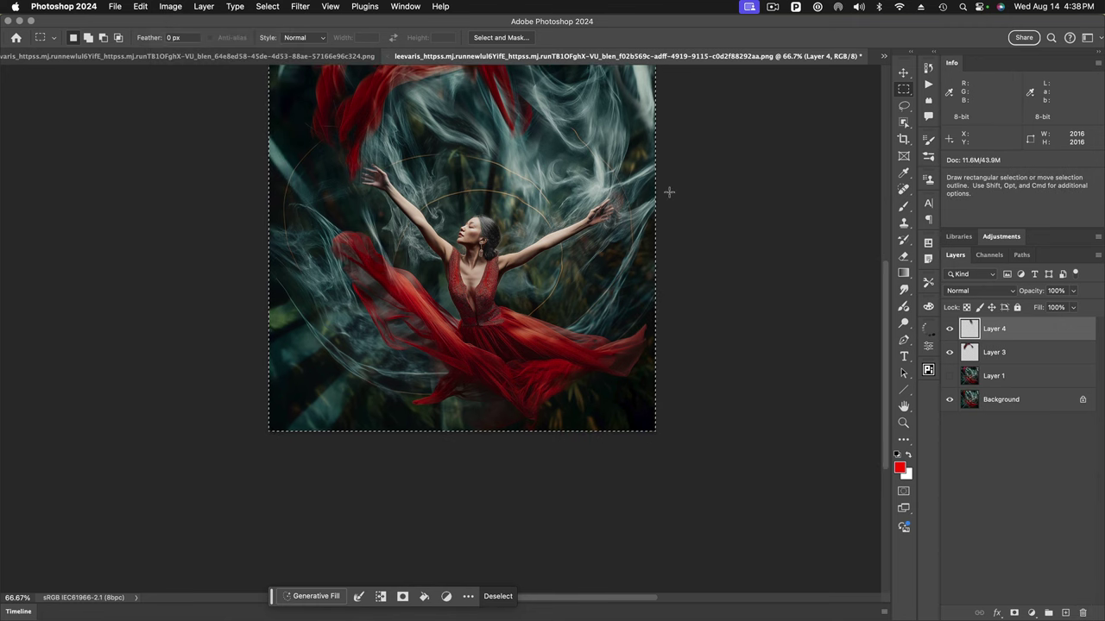
key(super+d)
scroll(863, 293, up, 4)
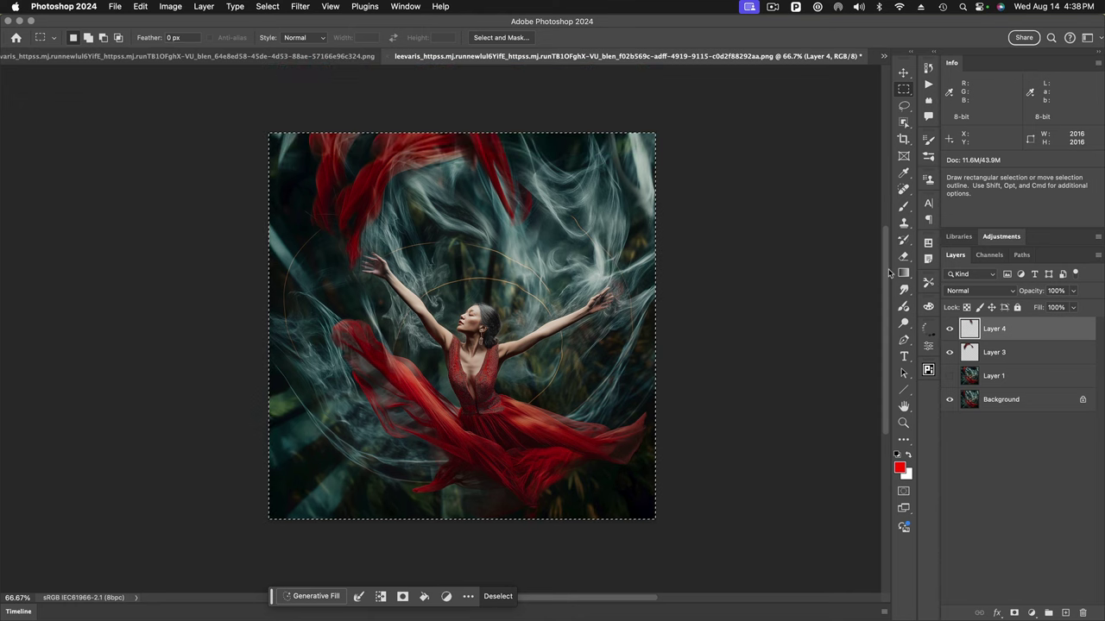